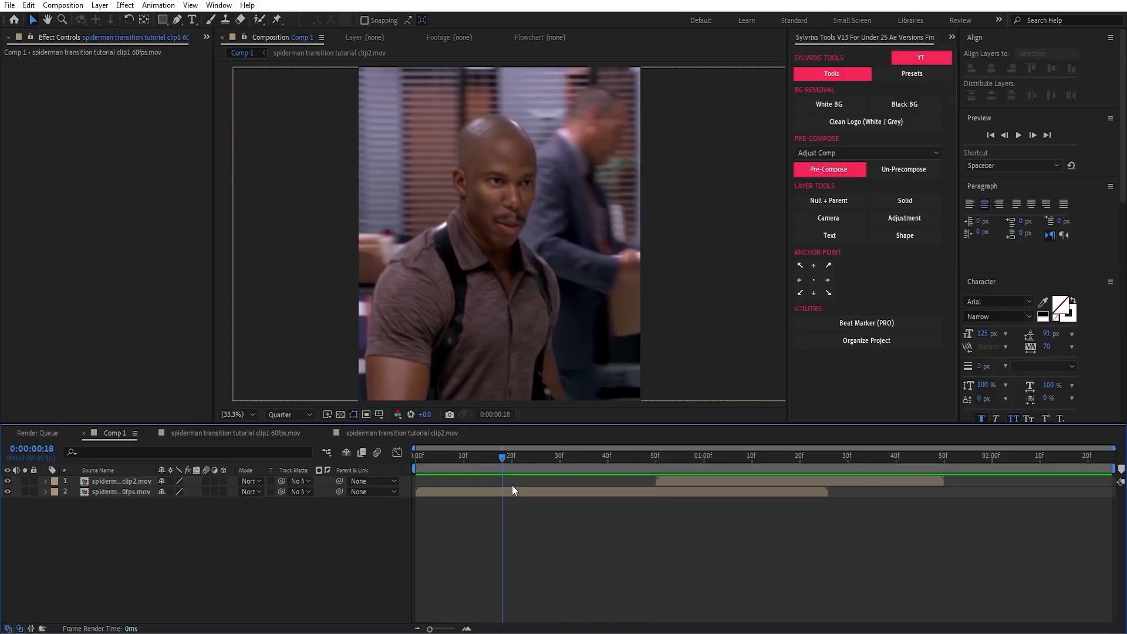
Step: Apply the S_BlurMoCurves effect to the first clip's layer
left_click(534, 492)
key("ctrl+space")
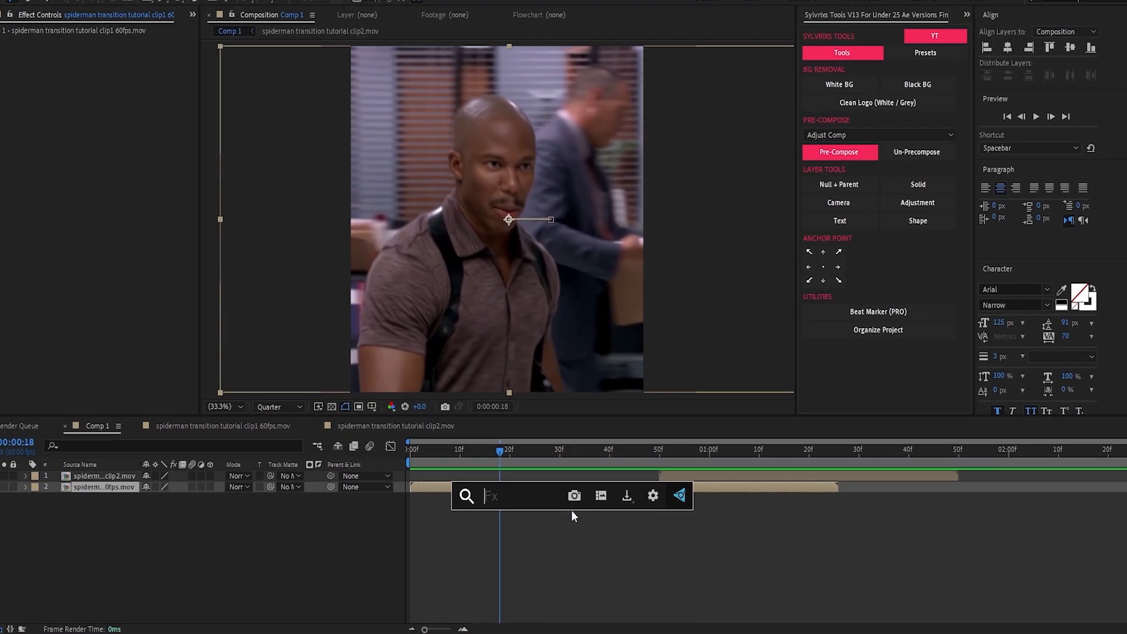
type("s_bl")
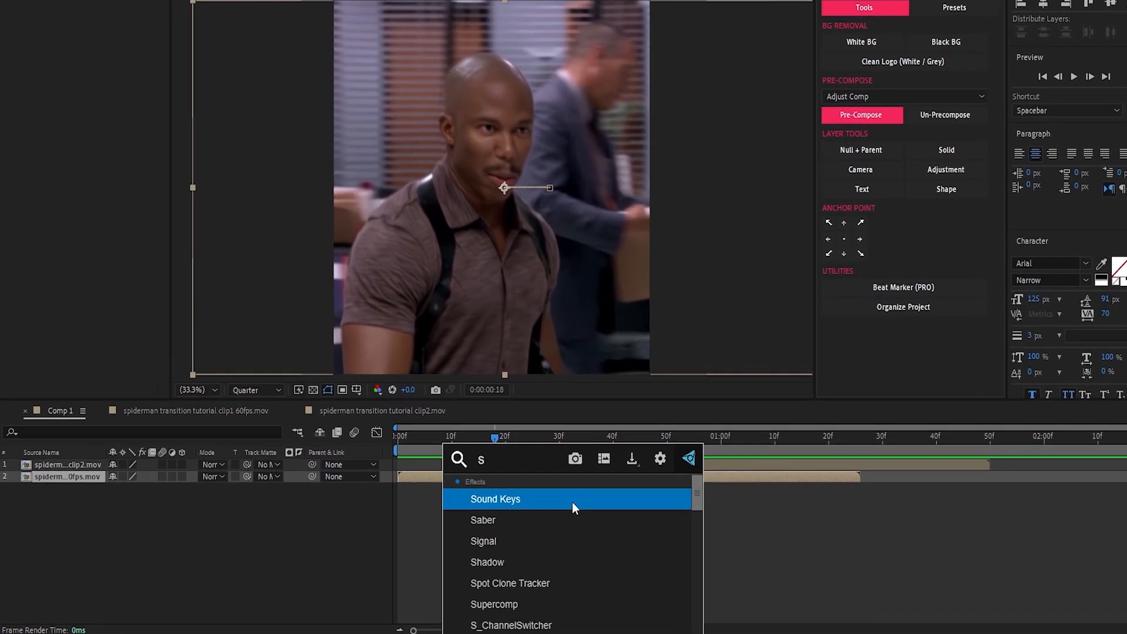
type("urm")
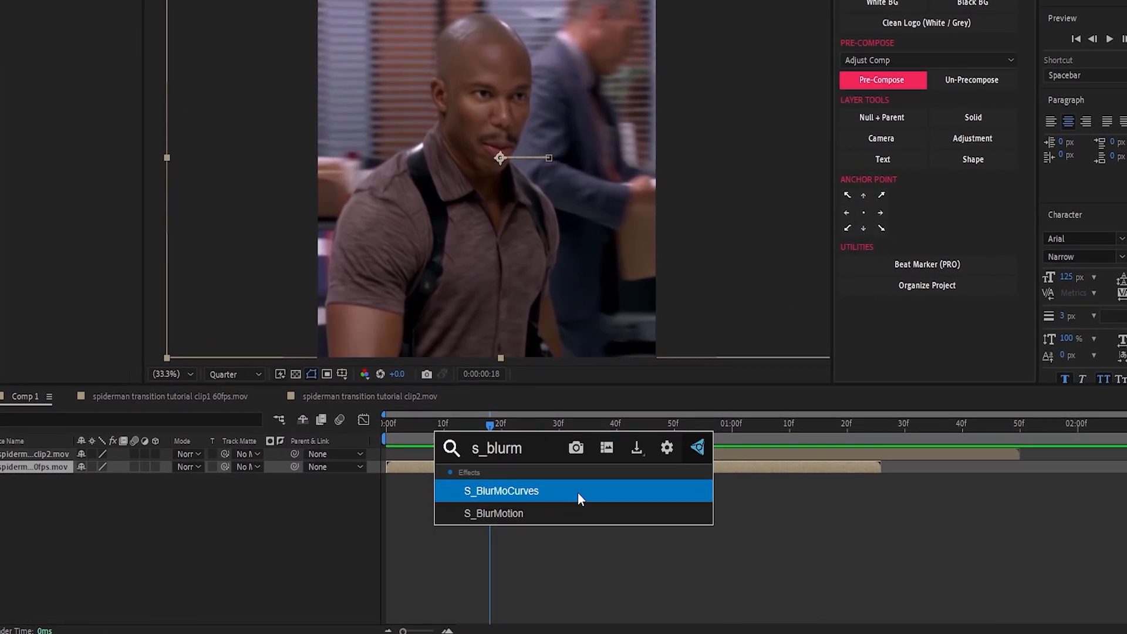
left_click(578, 492)
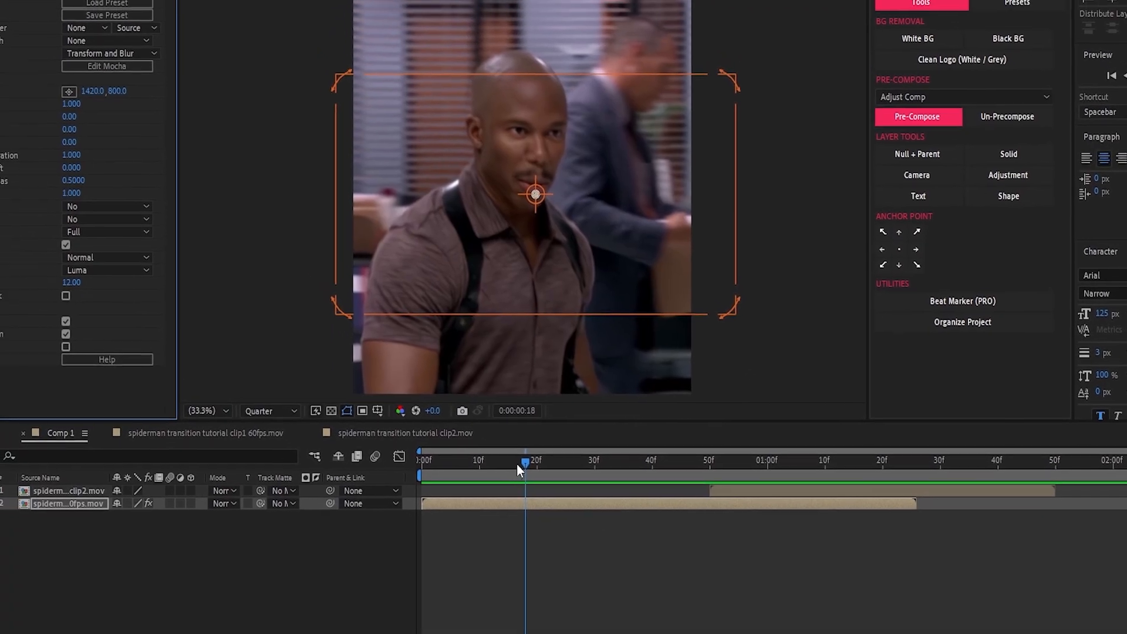
Step: Start Shift X and Shift Y keyframes for S_BlurMoCurves at frame 0 and reveal the first clip's keyframed properties
left_click_drag(489, 423, 378, 422)
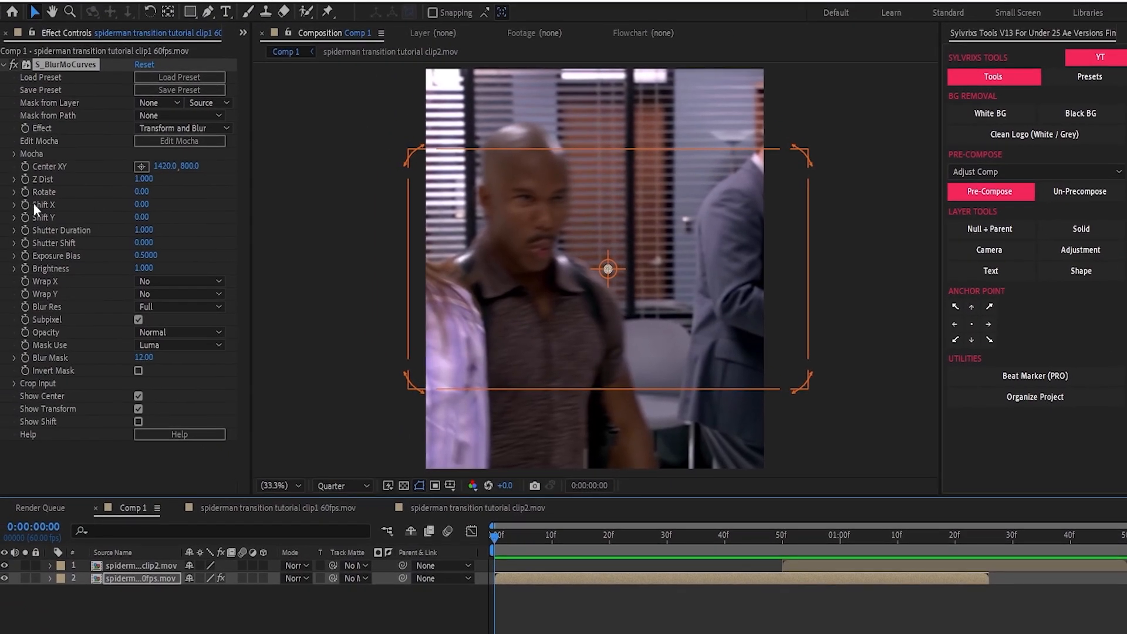
left_click(25, 205)
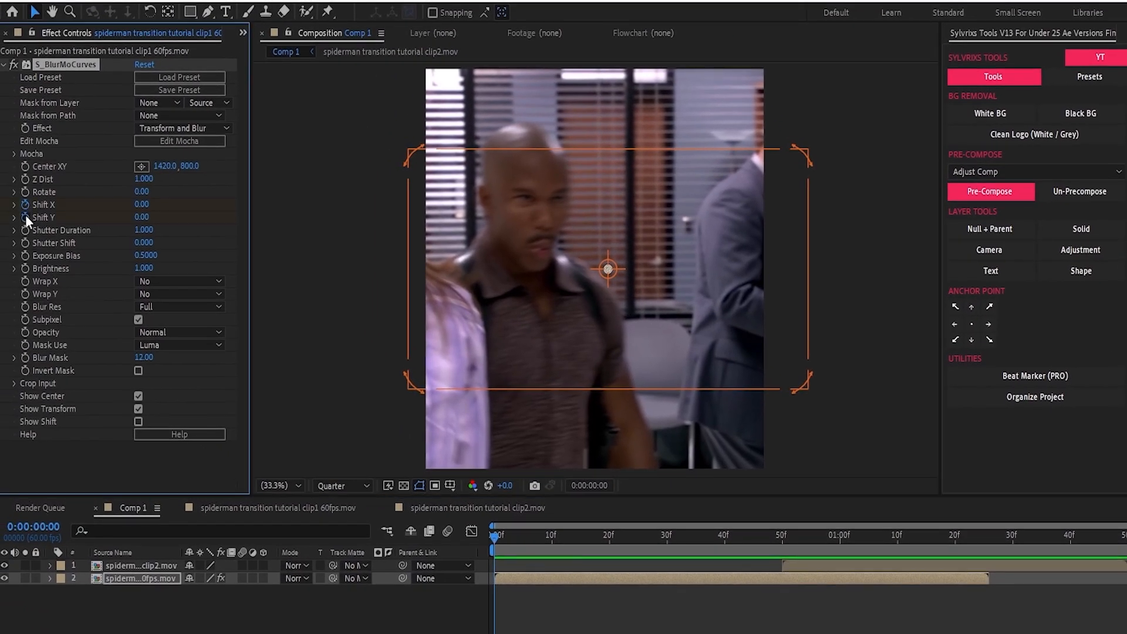
key("u")
Step: At 0:00:00:49, set the first clip's Shift X to -640 and Shift Y to 640
left_click_drag(755, 535, 777, 535)
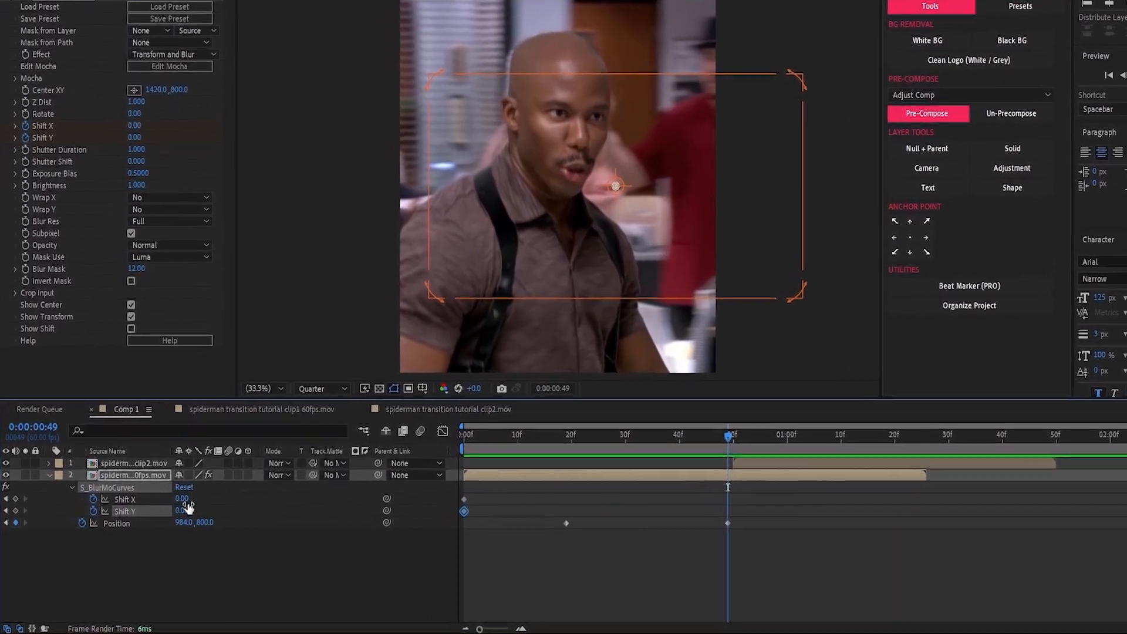
left_click(182, 500)
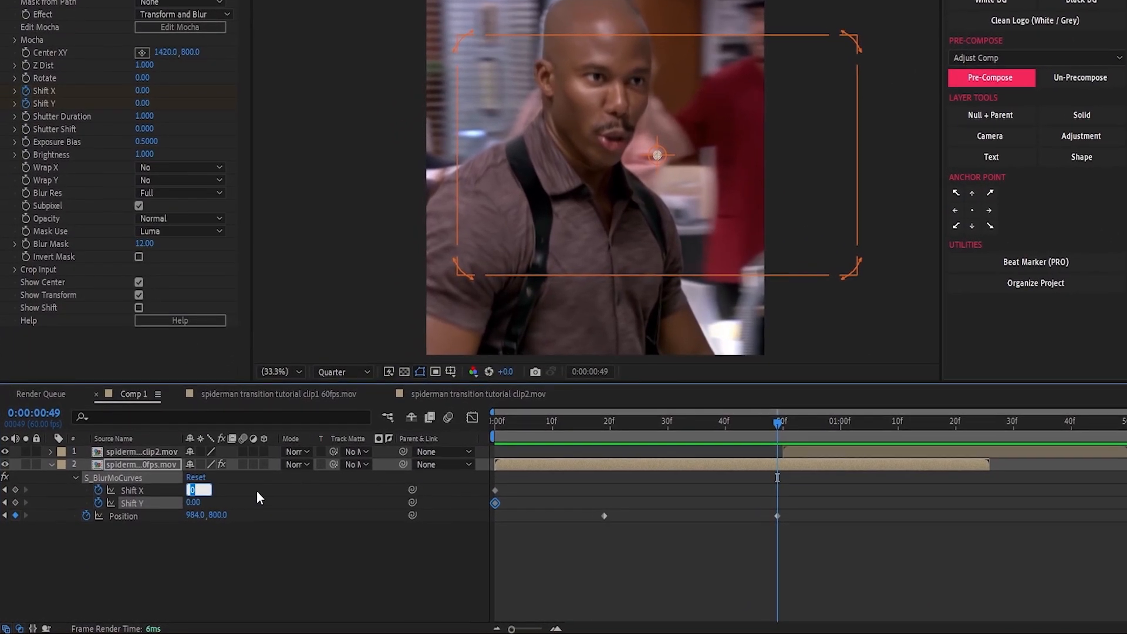
type("640")
left_click(198, 503)
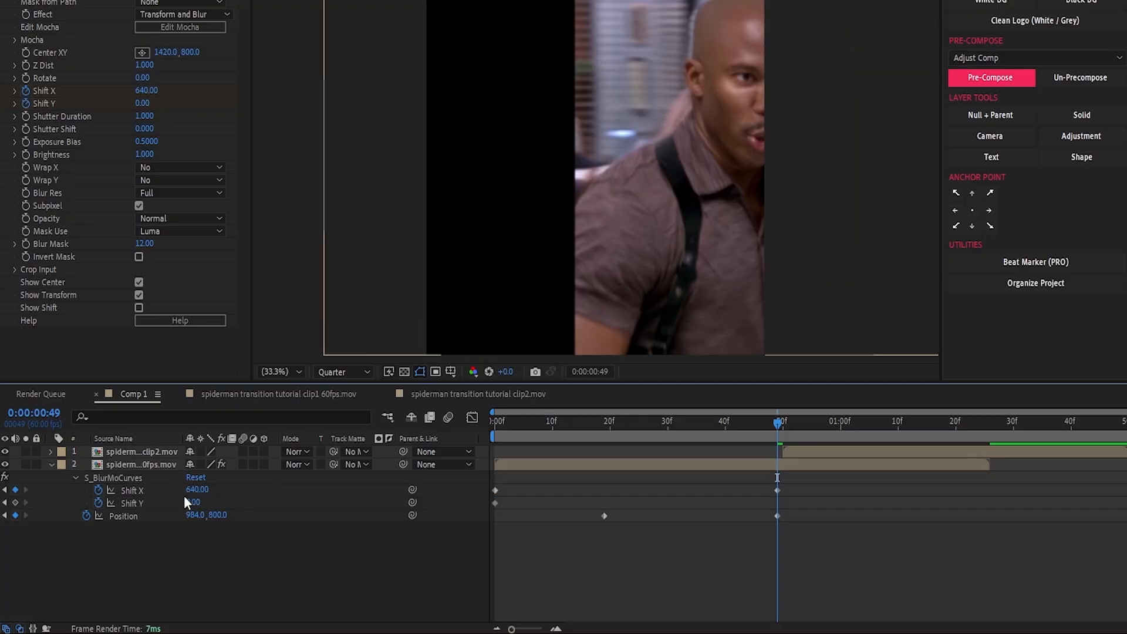
type("40")
key("Return")
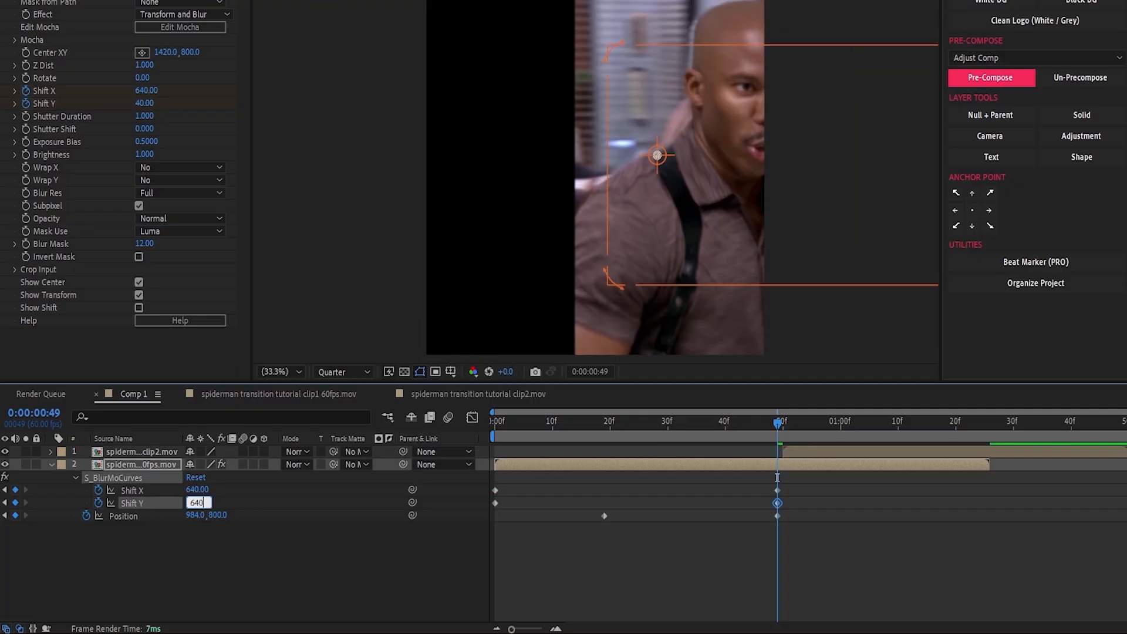
key("Return")
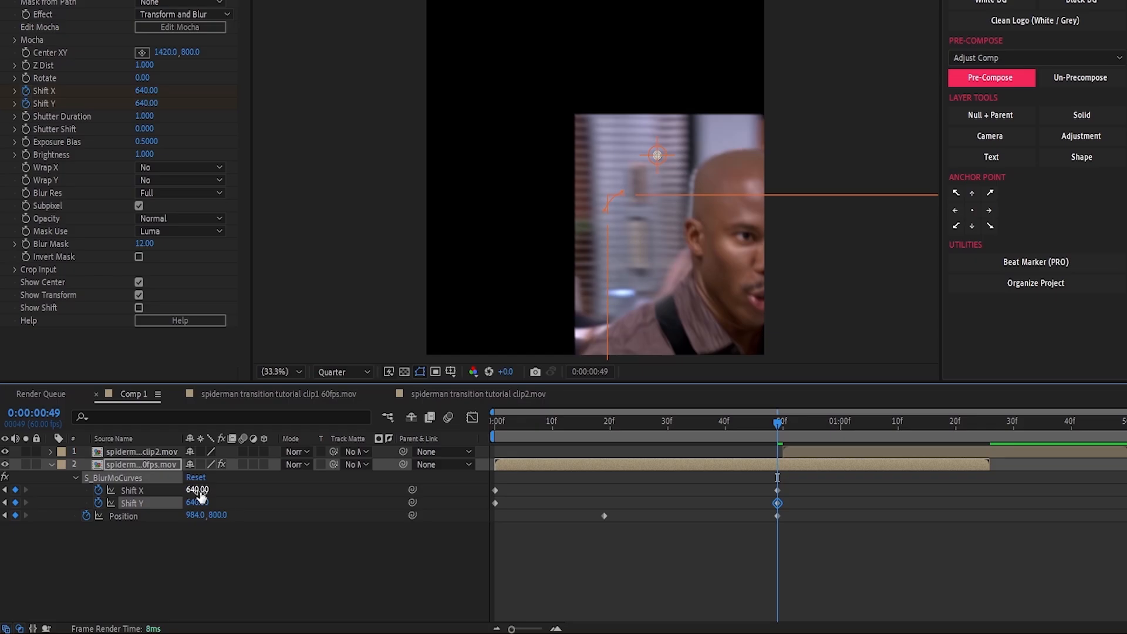
type("-")
left_click(273, 488)
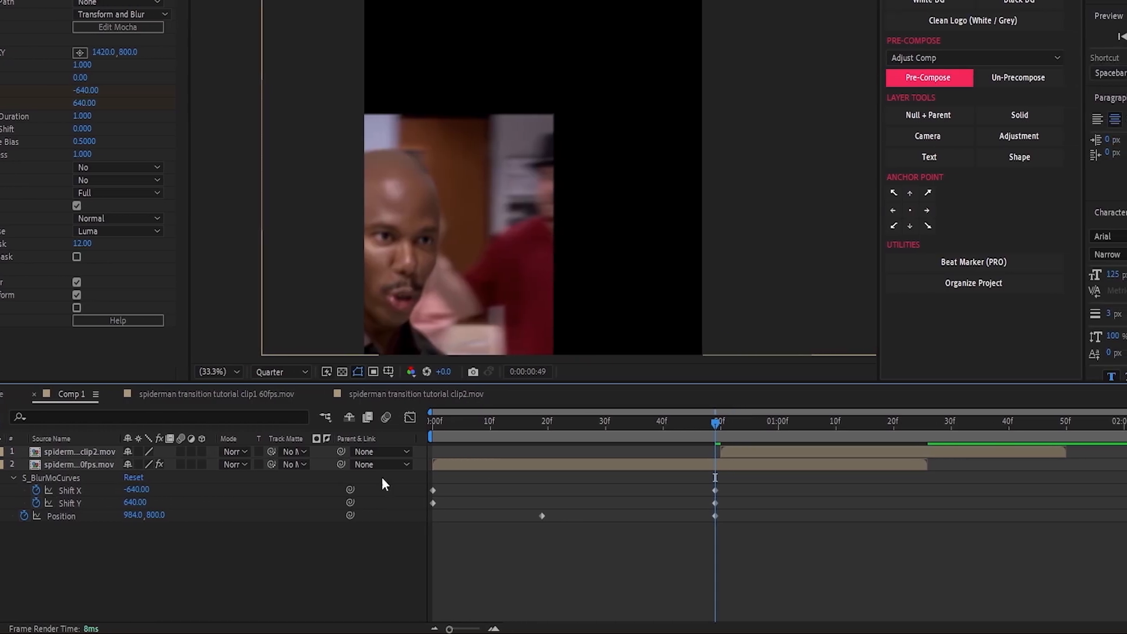
Step: Apply the Motion Tile effect to the first clip's layer
left_click(683, 463)
key("ctrl+space")
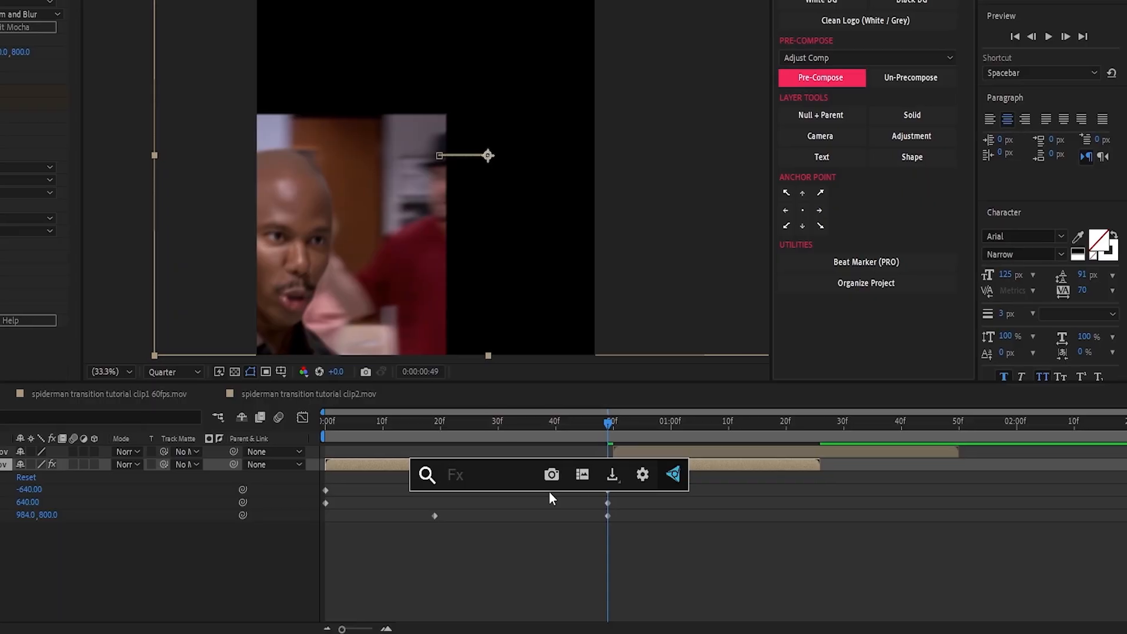
type("motu")
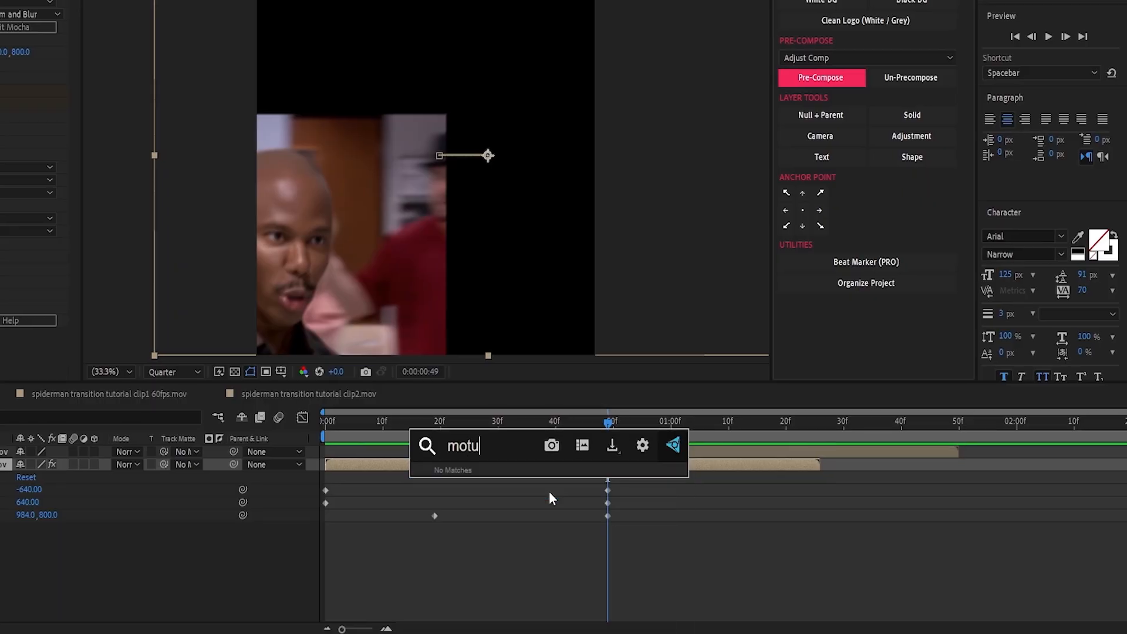
key("BackSpace")
type("io")
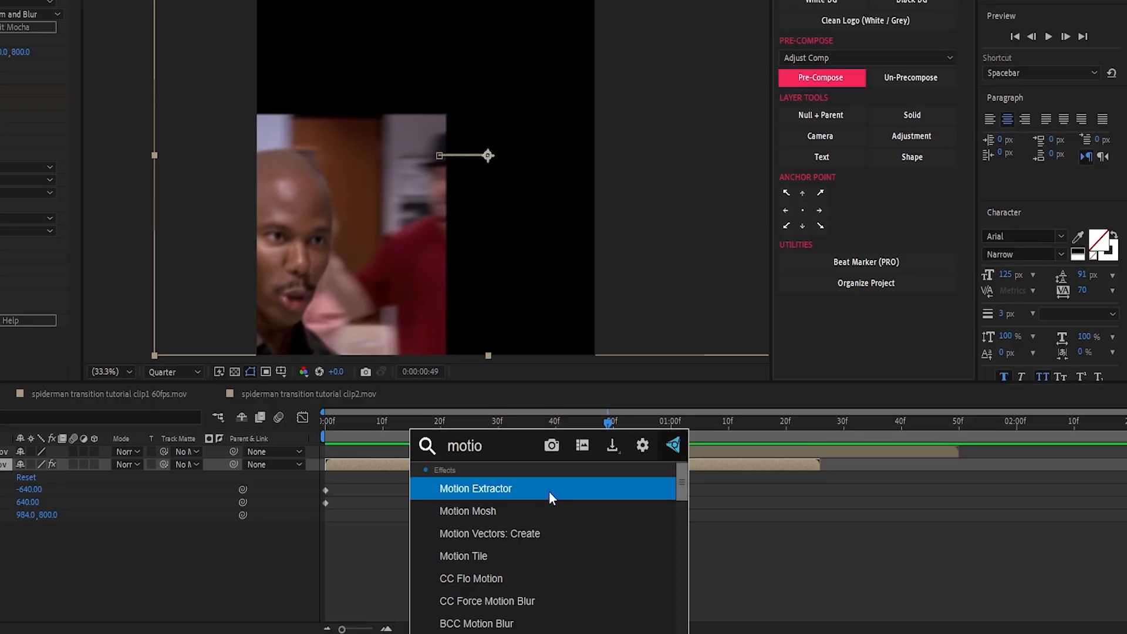
left_click(506, 553)
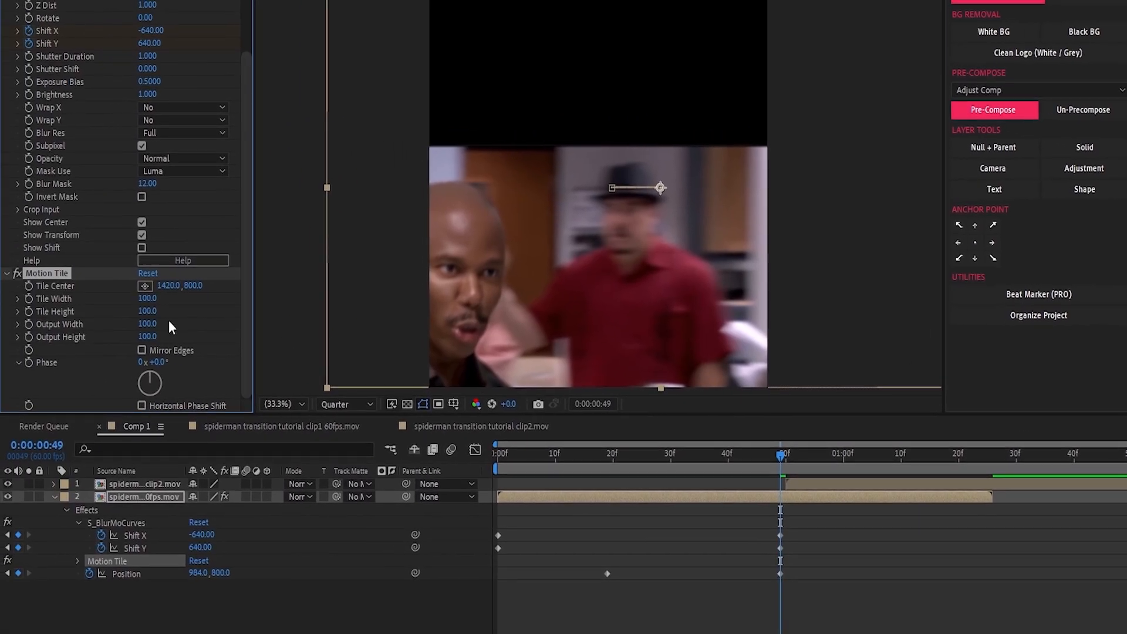
Step: Set Motion Tile's Output Width and Output Height to 200 and enable Mirror Edges
left_click(151, 324)
type("200")
left_click(182, 321)
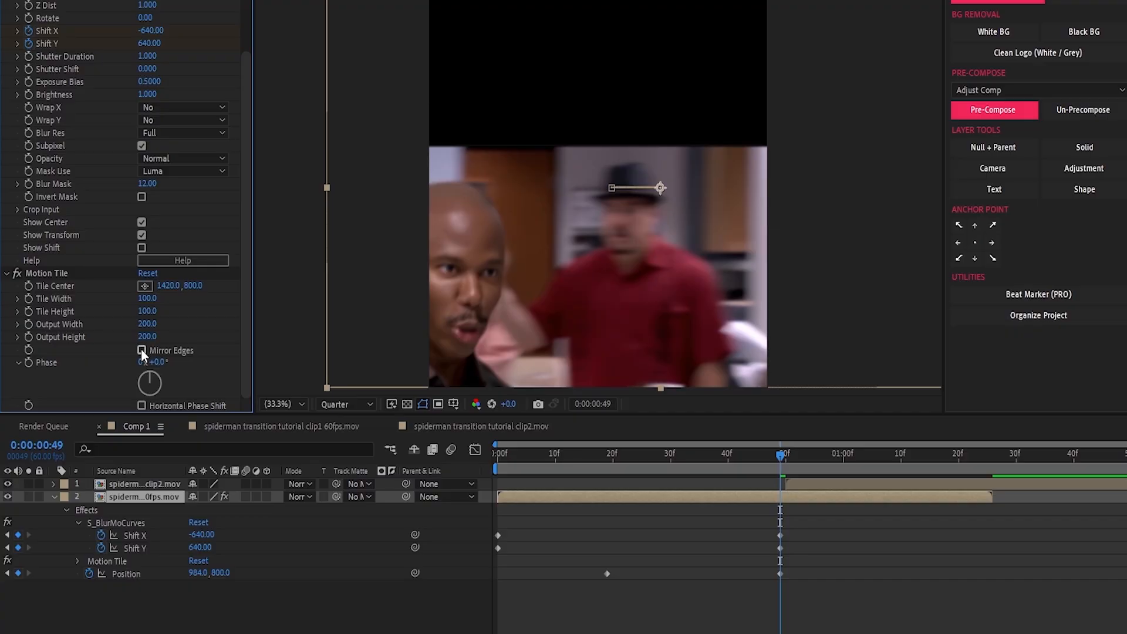
left_click(141, 350)
Step: Set Wrap X and Wrap Y of the first clip's S_BlurMoCurves to Reflect and collapse the effect
scroll(64, 246, "up", 3)
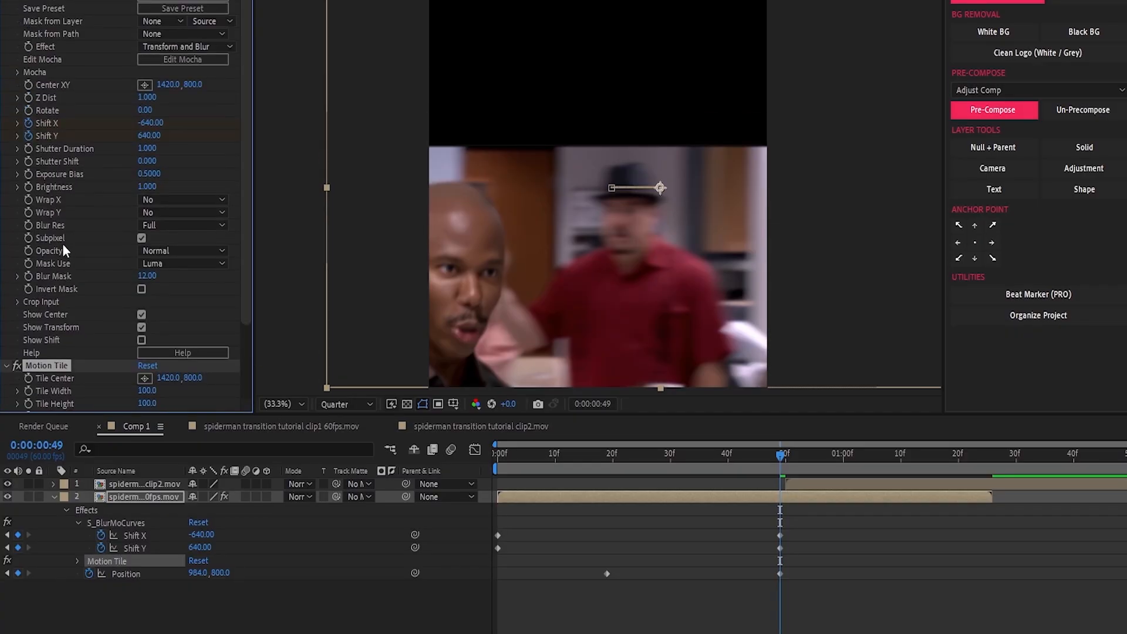
left_click(192, 202)
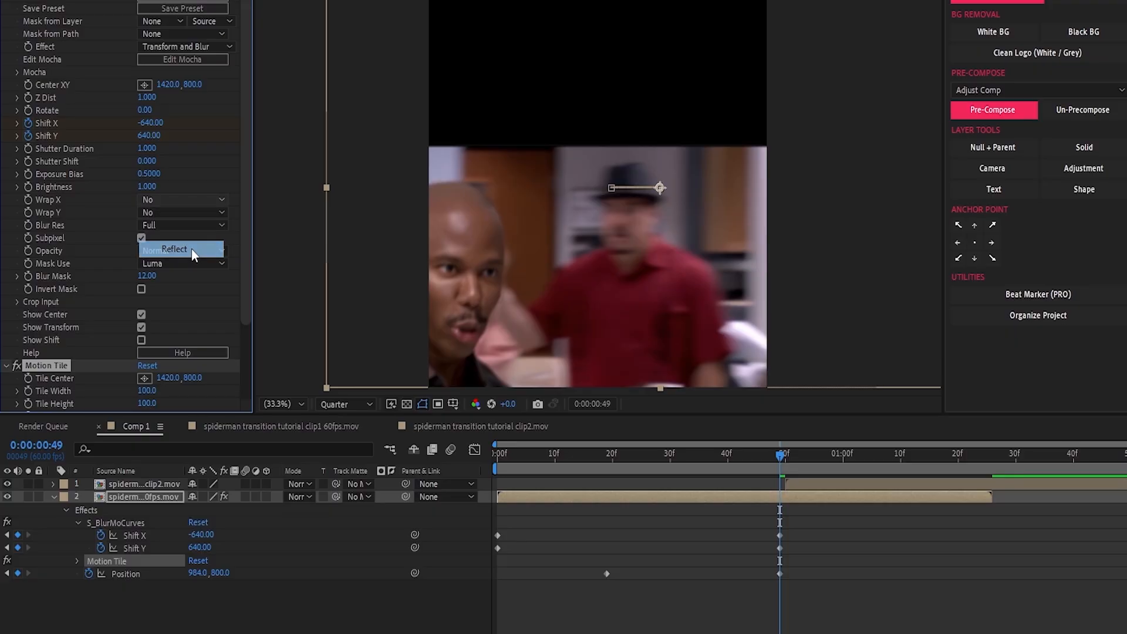
left_click(192, 249)
left_click(195, 214)
left_click(195, 264)
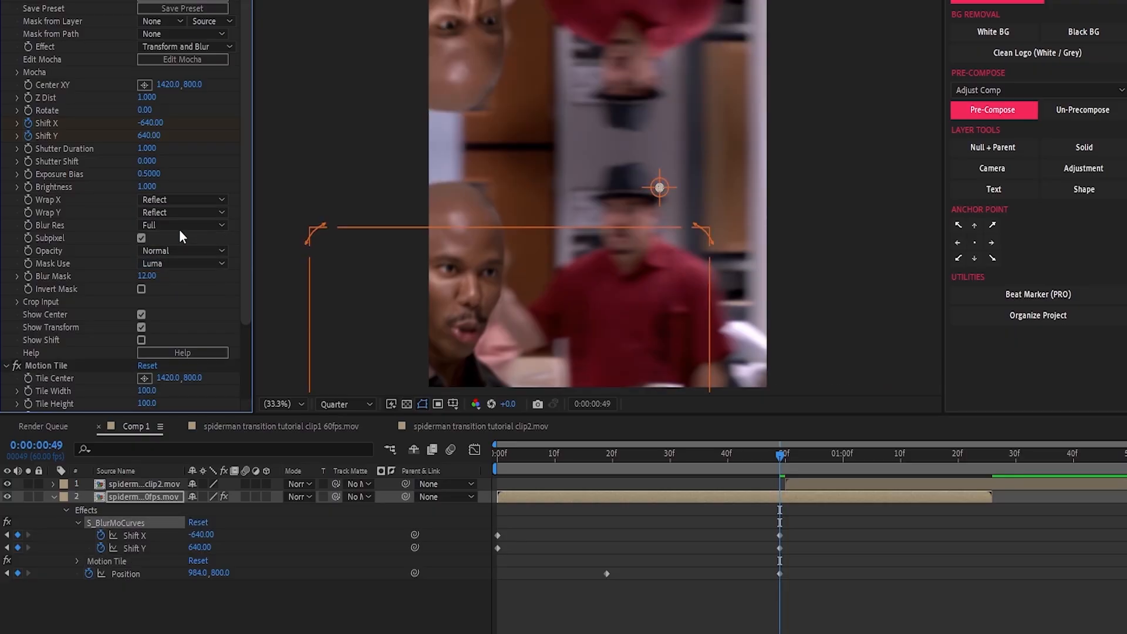
left_click(5, 26)
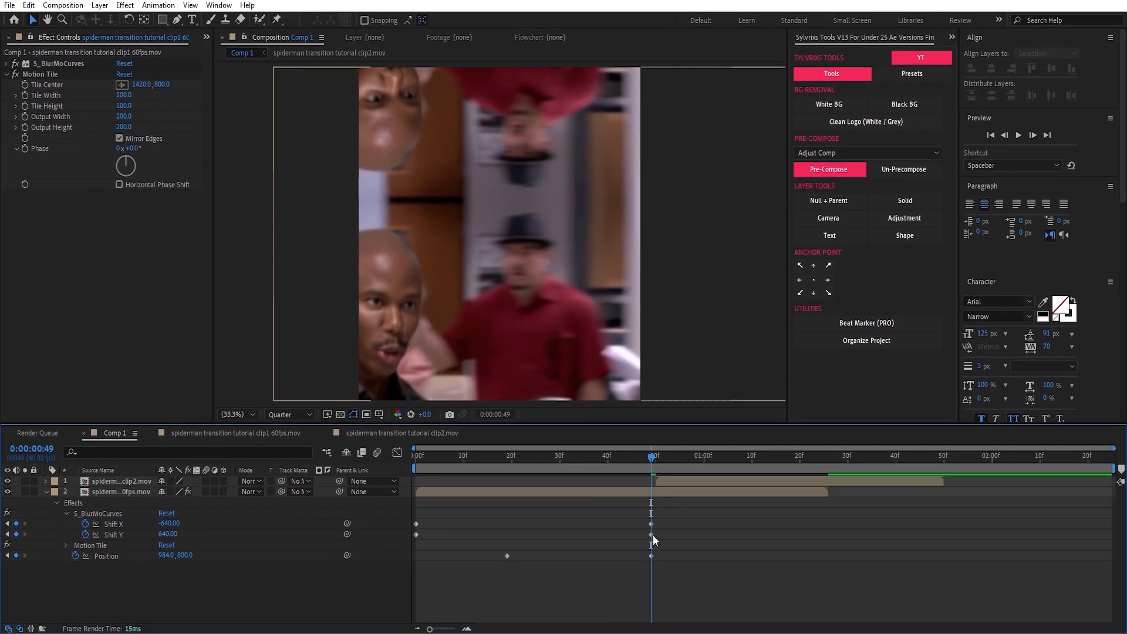
Step: Copy the first clip's Shift X and Shift Y keyframes onto the second clip, starting at 0:00:00:50
left_click(654, 463)
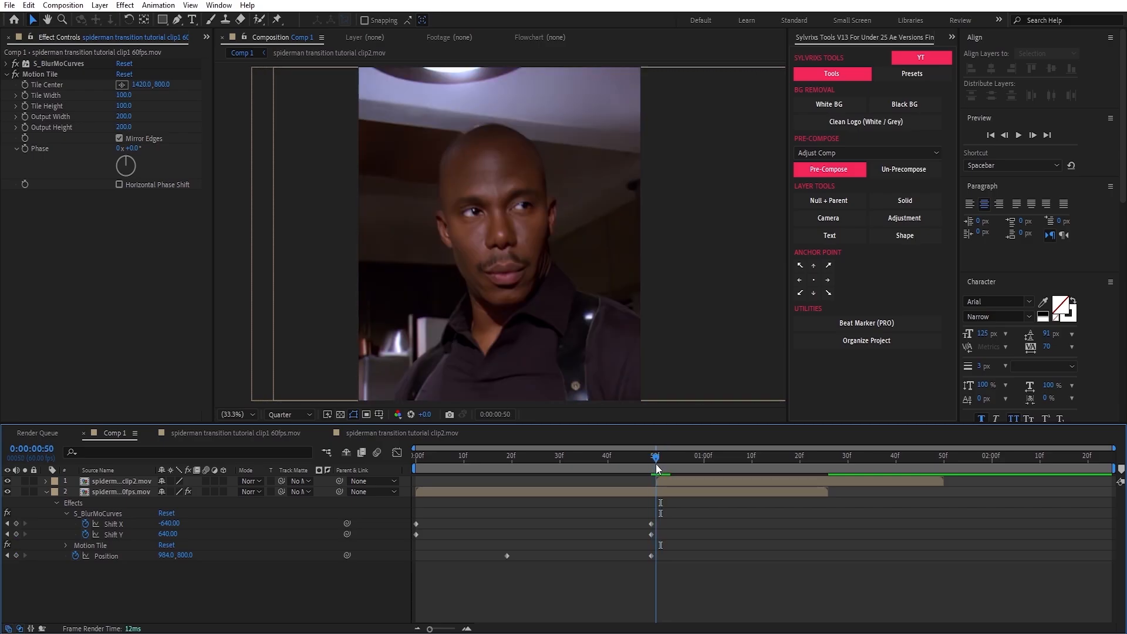
left_click(661, 479)
key("p")
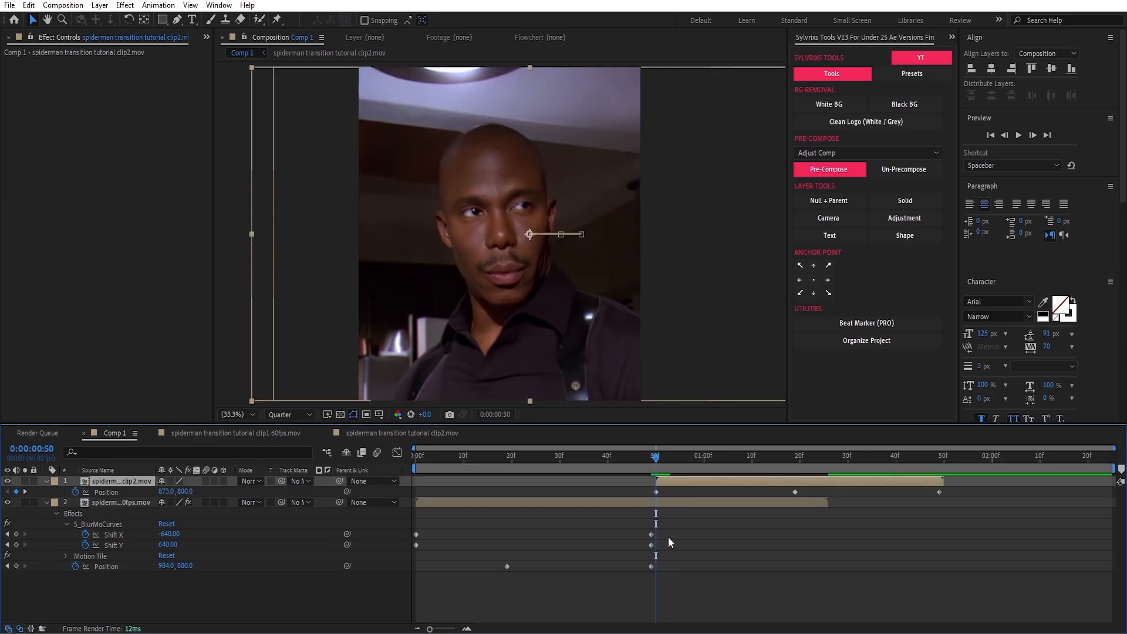
left_click_drag(667, 535, 417, 547)
left_click(674, 480)
key("ctrl+v")
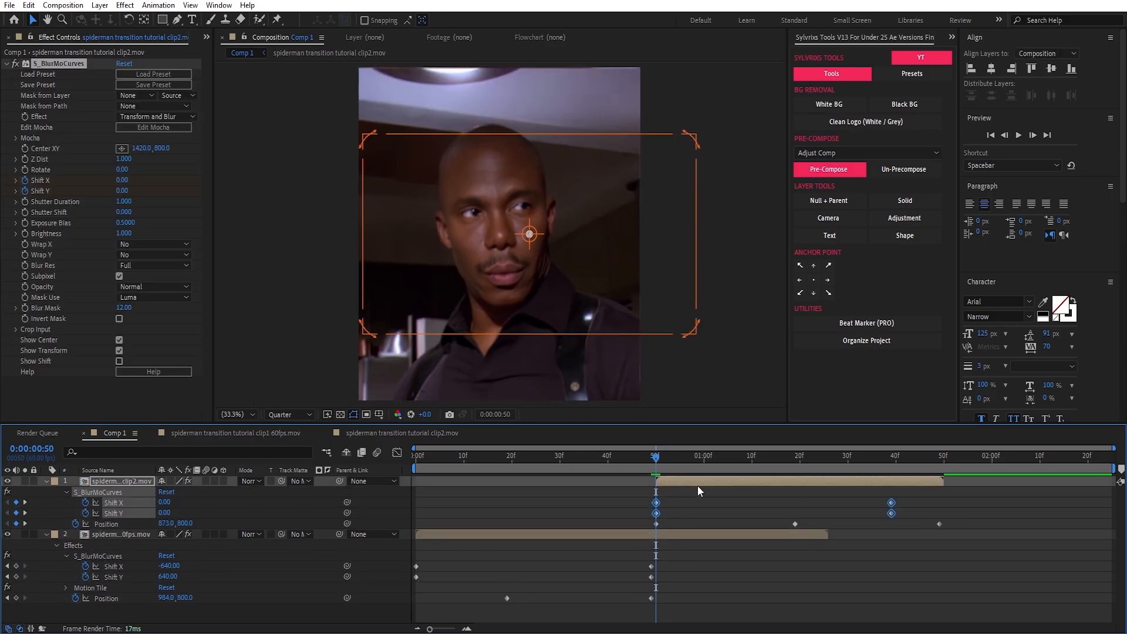
Step: Swap the order of the second clip's pasted Shift keyframes so the shifted values come first, at 0:00:00:50
left_click_drag(673, 499, 887, 503)
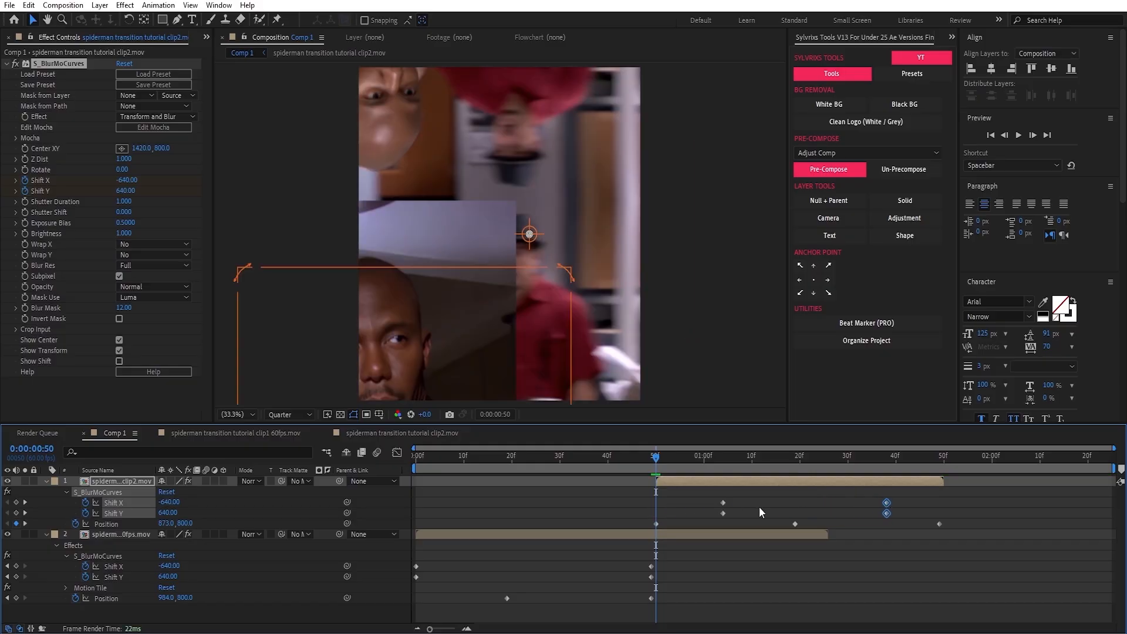
left_click_drag(737, 499, 656, 503)
left_click(695, 488)
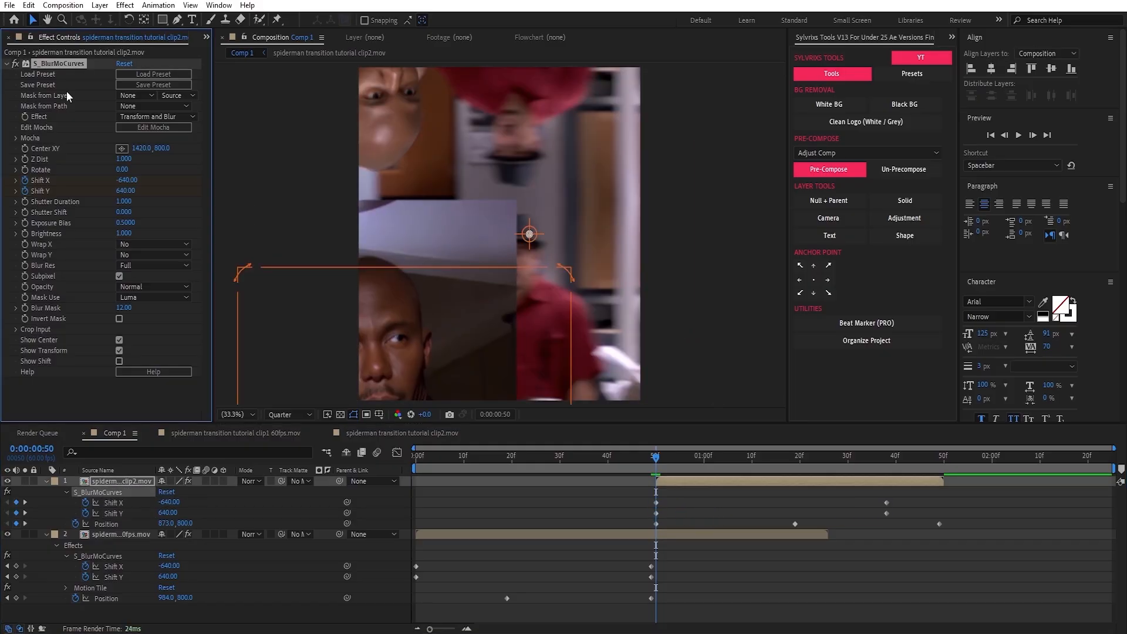
Step: At the start of the second clip, set Shift X to 640 and Shift Y to -640
left_click(138, 186)
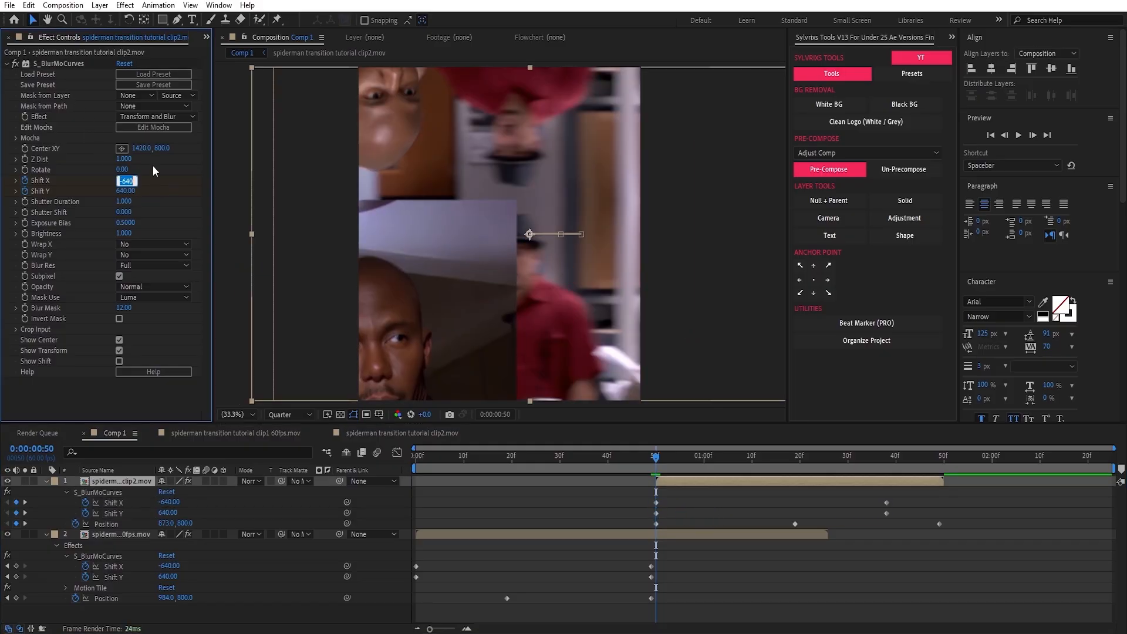
type("640")
key("Return")
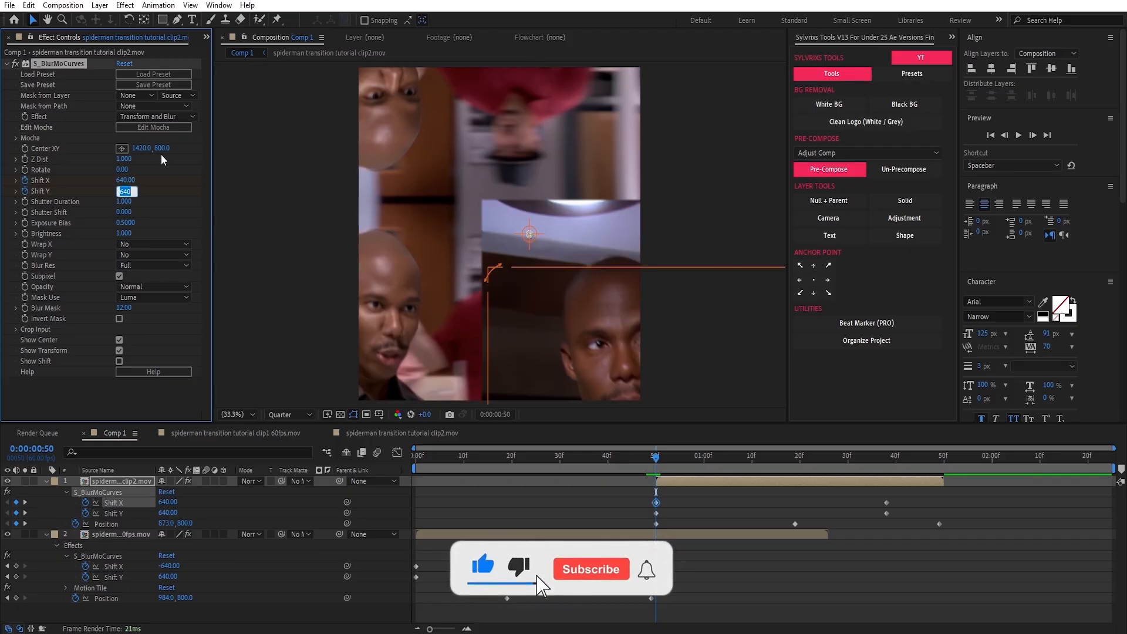
type("-640")
Step: Copy the Motion Tile effect from the first clip to the second clip
left_click(507, 534)
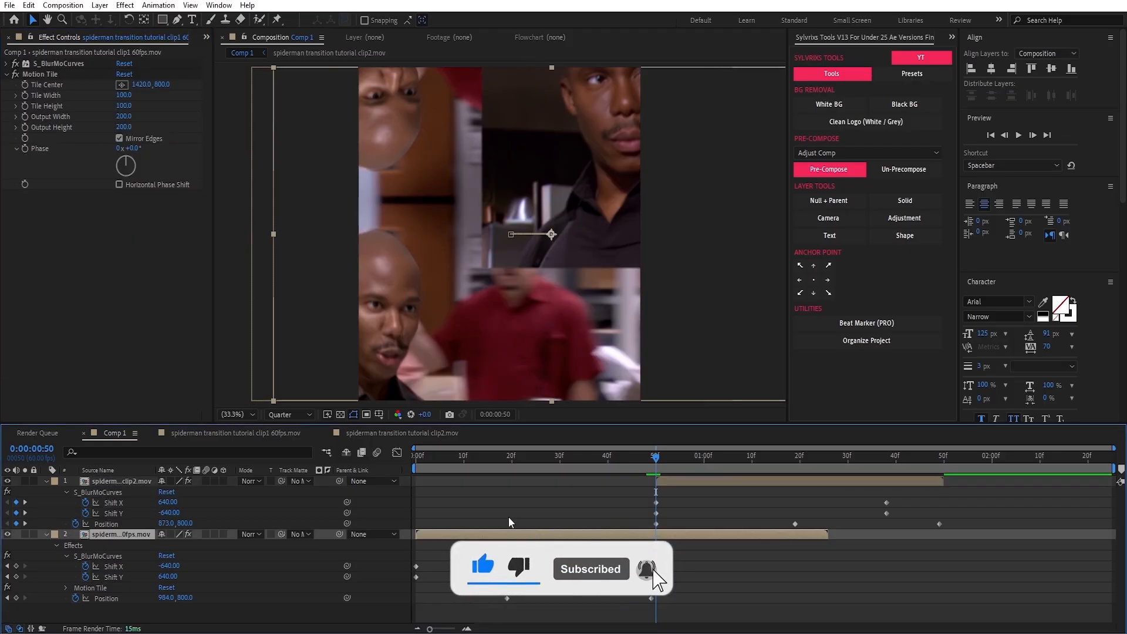
left_click(57, 75)
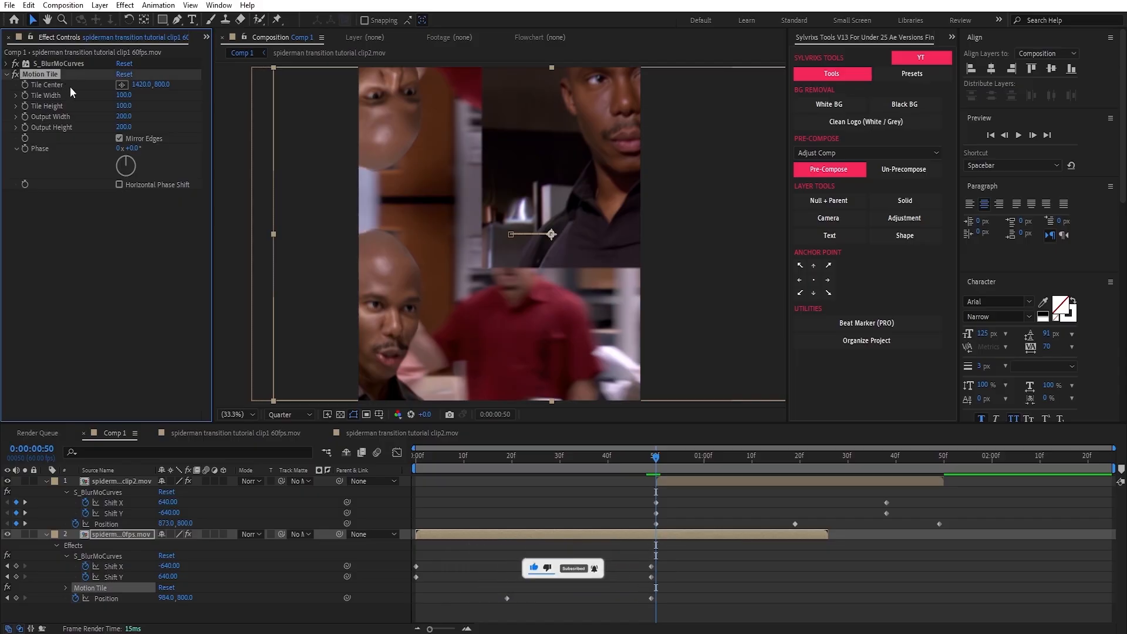
left_click(676, 480)
key("ctrl+v")
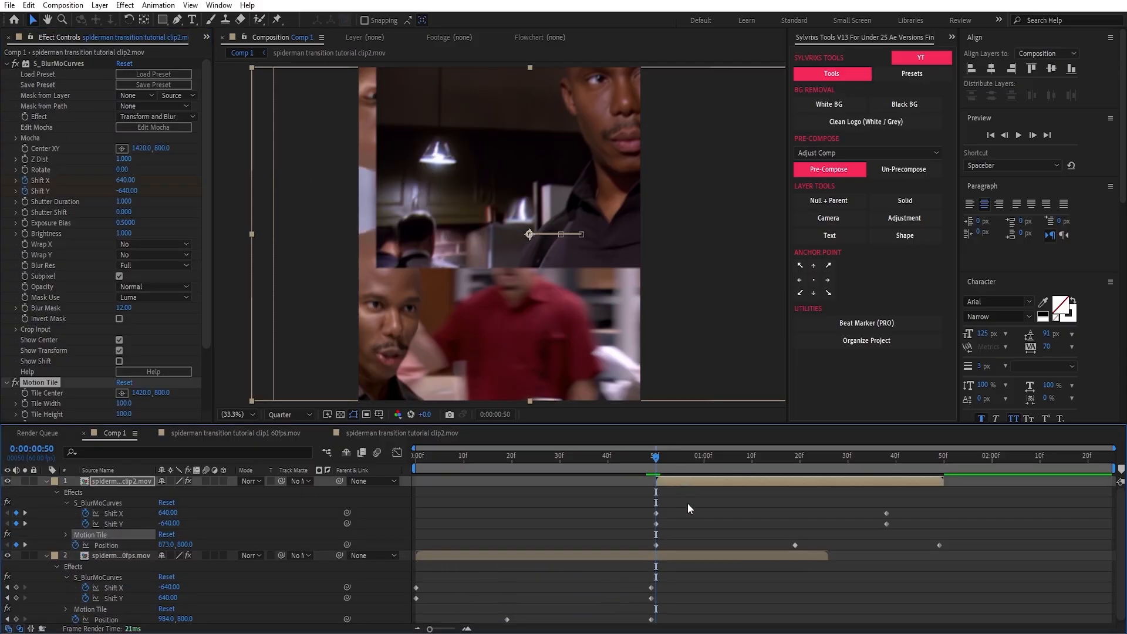
left_click(677, 506)
Step: Set the second clip's S_BlurMoCurves Wrap X and Wrap Y to Reflect and preview the transition from the start
scroll(165, 387, "down", 3)
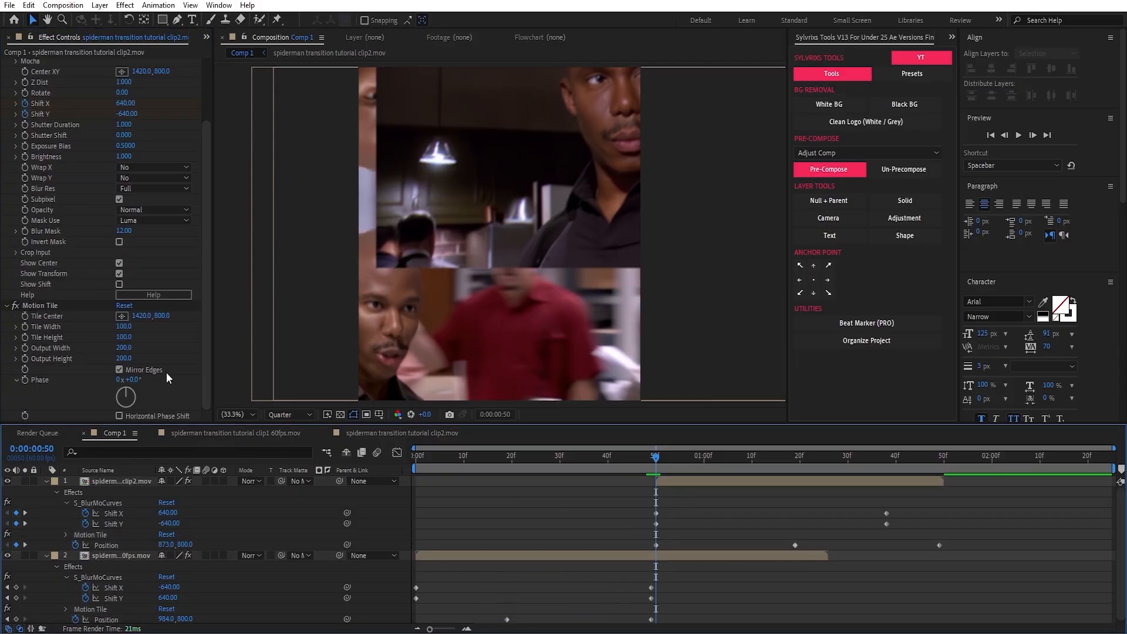
left_click(151, 169)
left_click(151, 208)
left_click(154, 177)
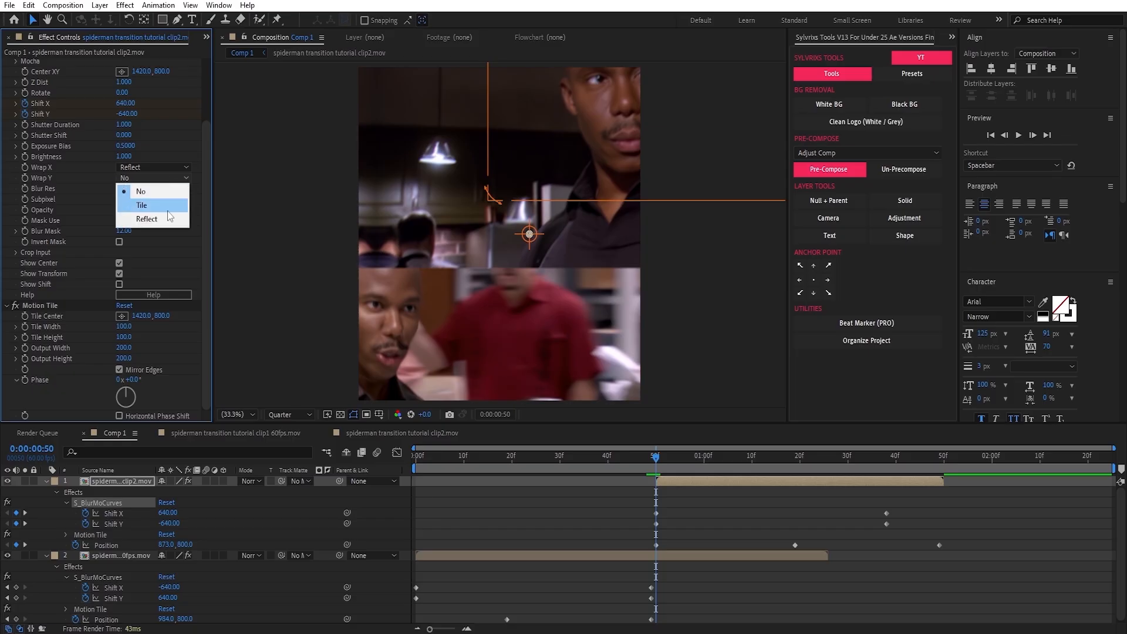
left_click(152, 220)
left_click(703, 528)
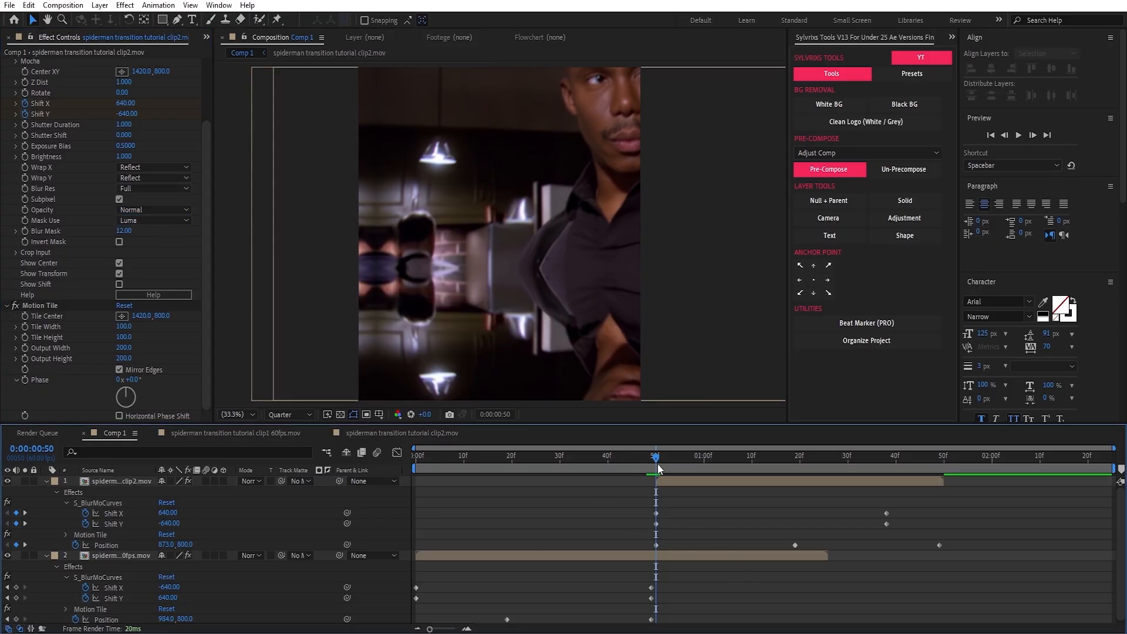
key("space")
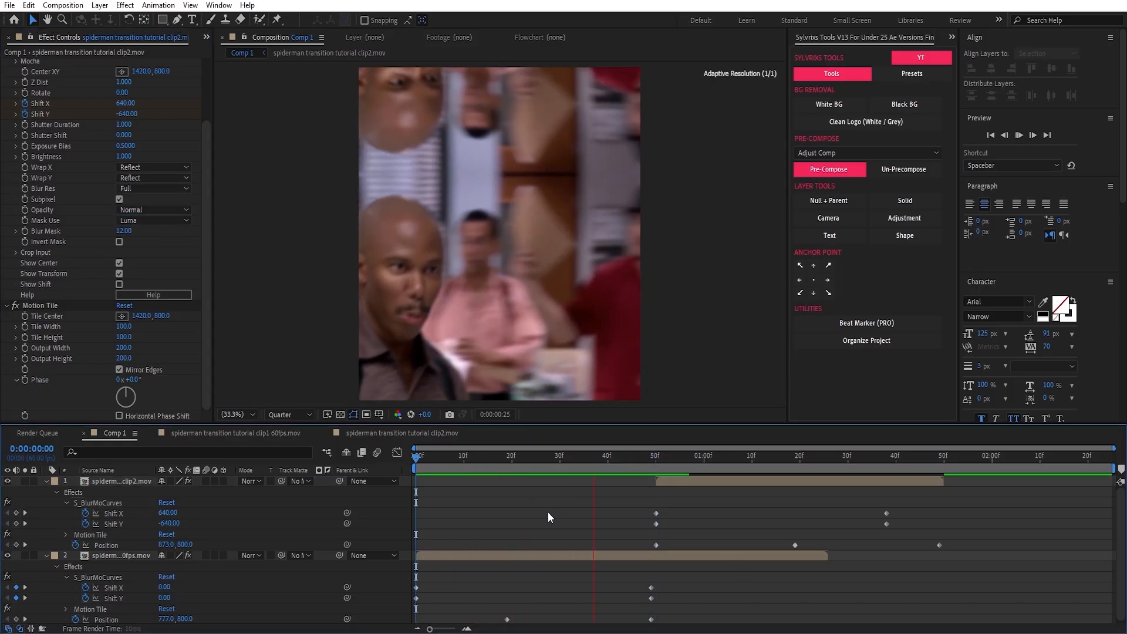
Step: Stop the preview and apply Easy Ease to all of the first clip's Shift X and Shift Y keyframes
key("space")
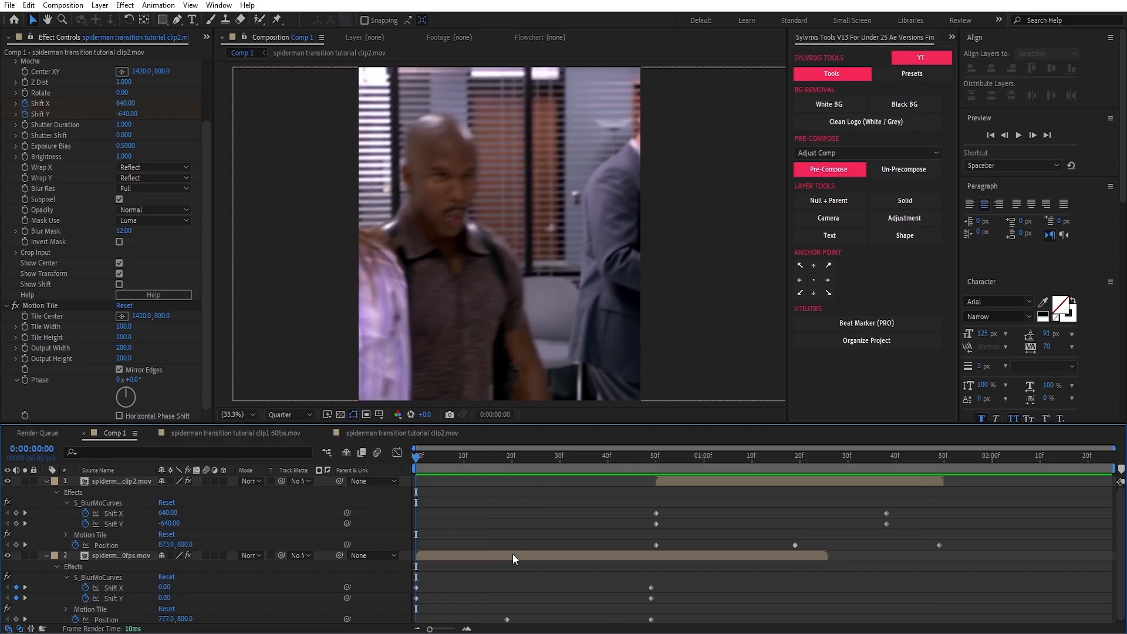
left_click_drag(678, 583, 430, 605)
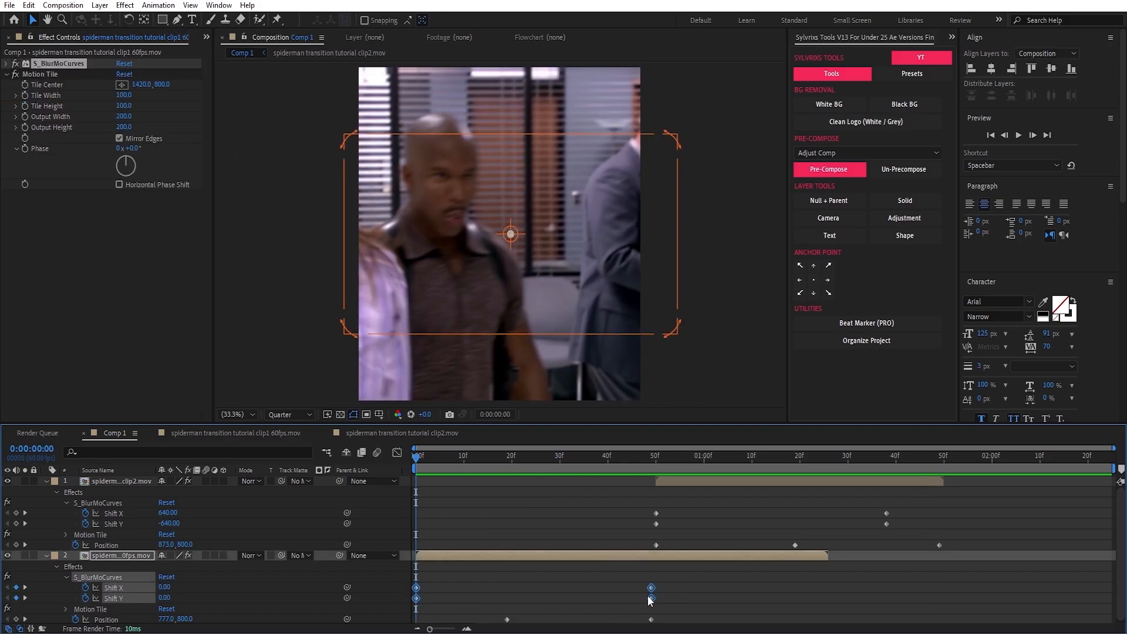
key("F9")
Step: Shape the first clip's Shift X curve into a slow start and steep finish, and apply it to Shift Y as 0.85, 0.00, 0.99, 0.22
left_click_drag(678, 583, 635, 590)
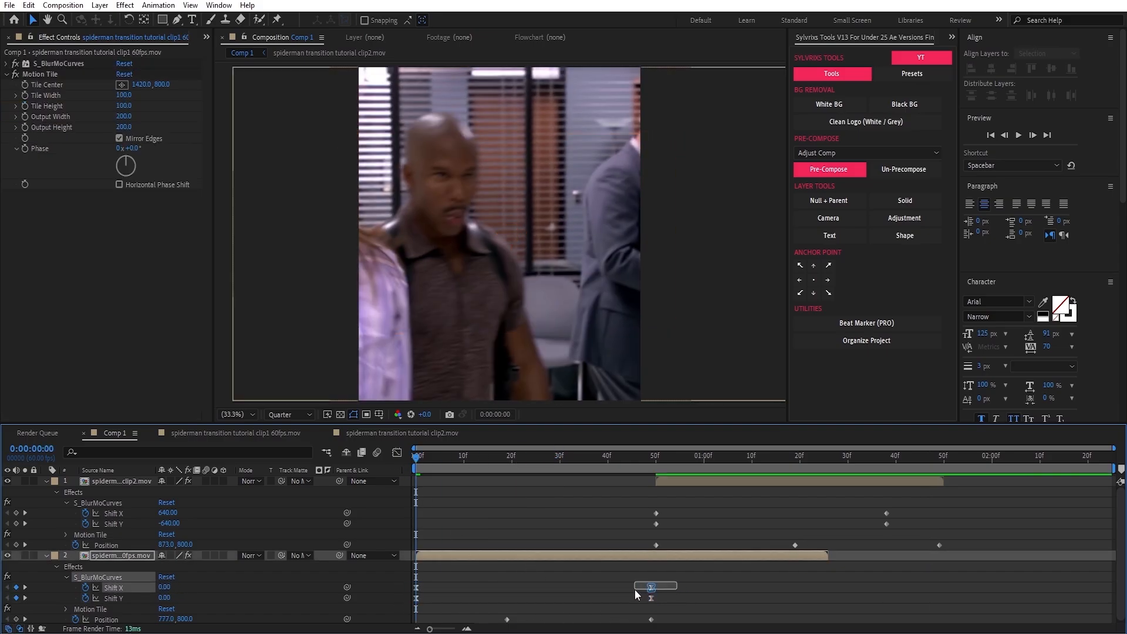
left_click(397, 452)
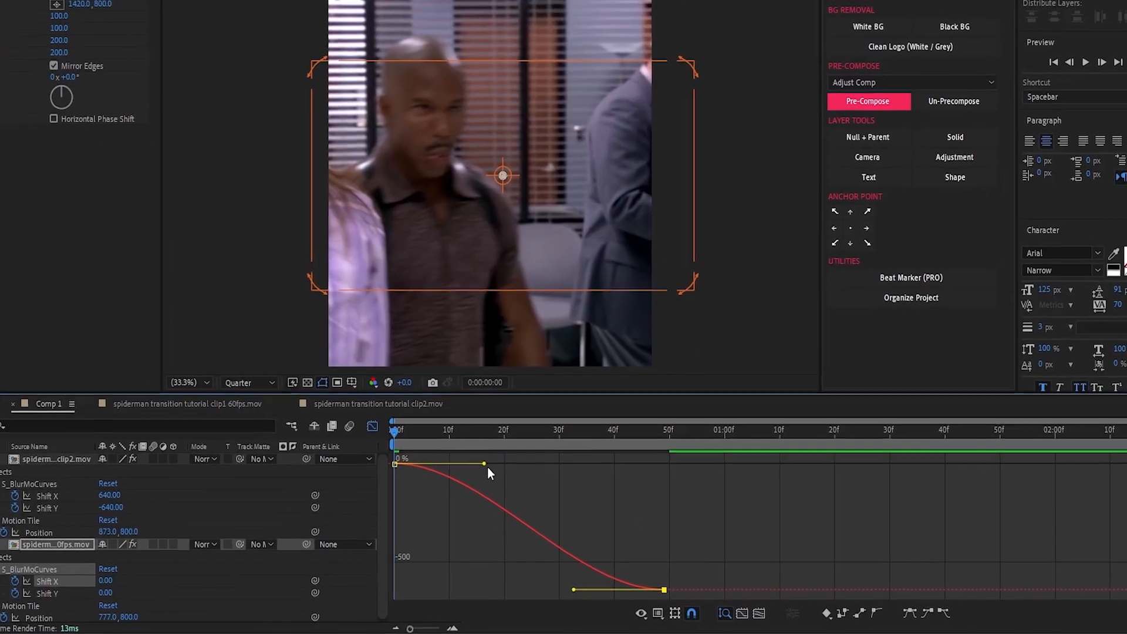
left_click_drag(573, 588, 632, 480)
left_click_drag(480, 456, 543, 455)
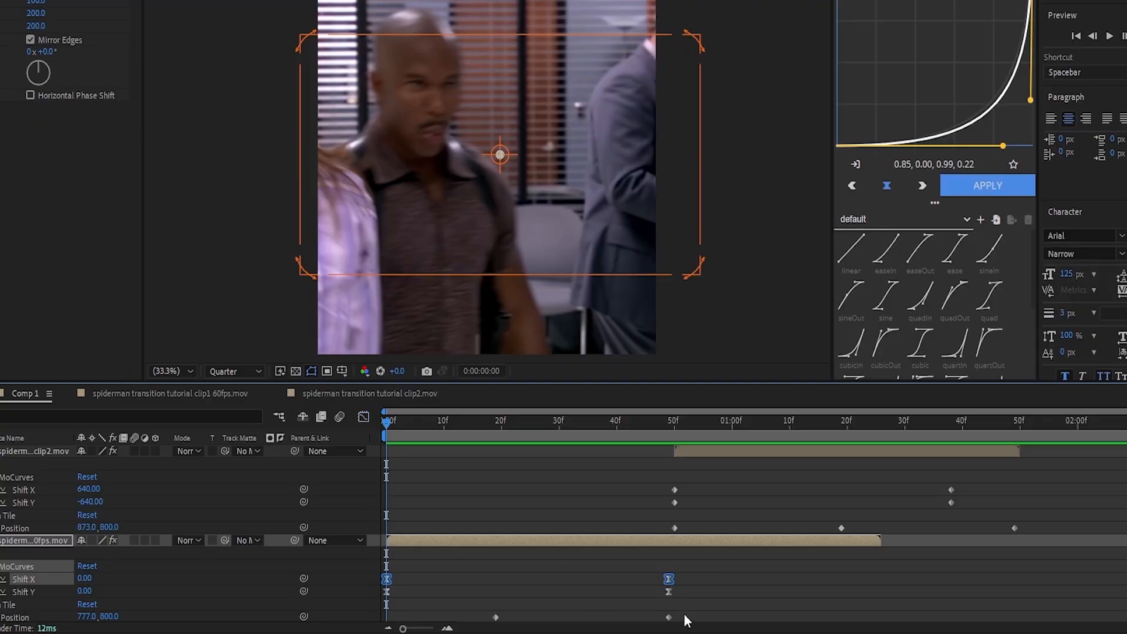
left_click_drag(685, 587, 372, 602)
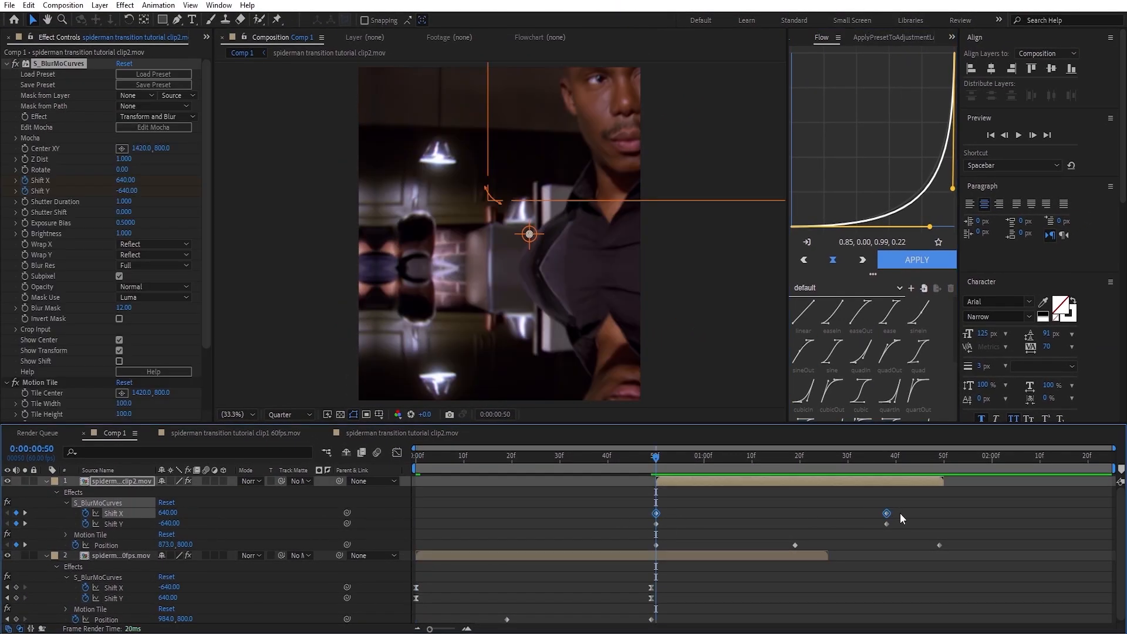
Step: Easy Ease the second clip's Shift keyframes and shape its Shift X curve with a steep start and long, slow finish
left_click_drag(900, 512, 631, 531)
key("F9")
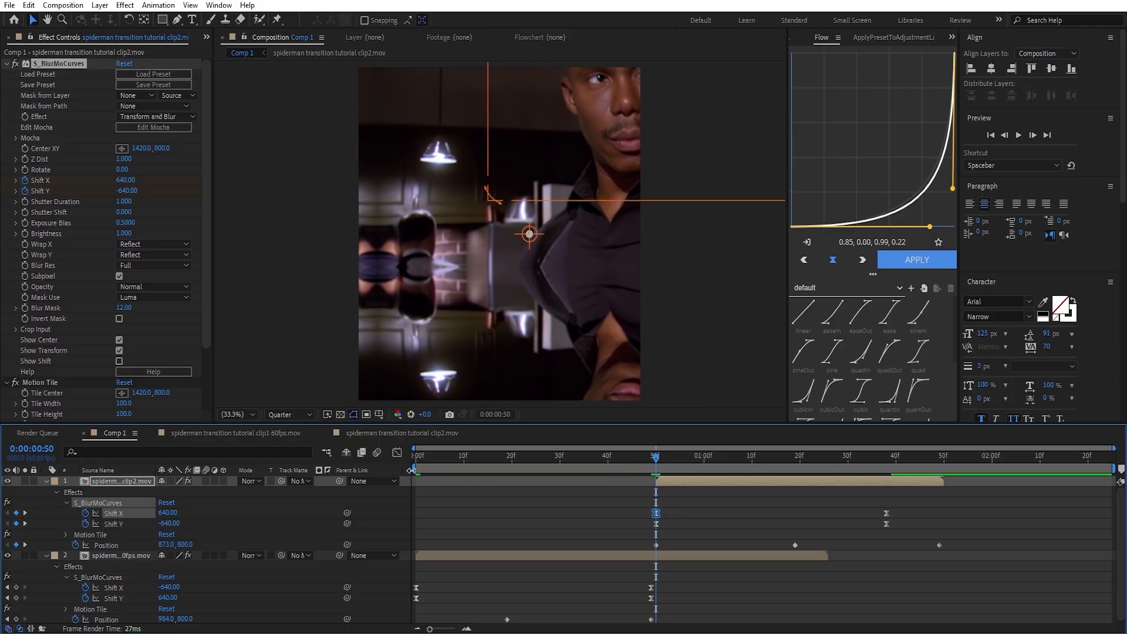
left_click(397, 452)
left_click_drag(732, 486, 462, 589)
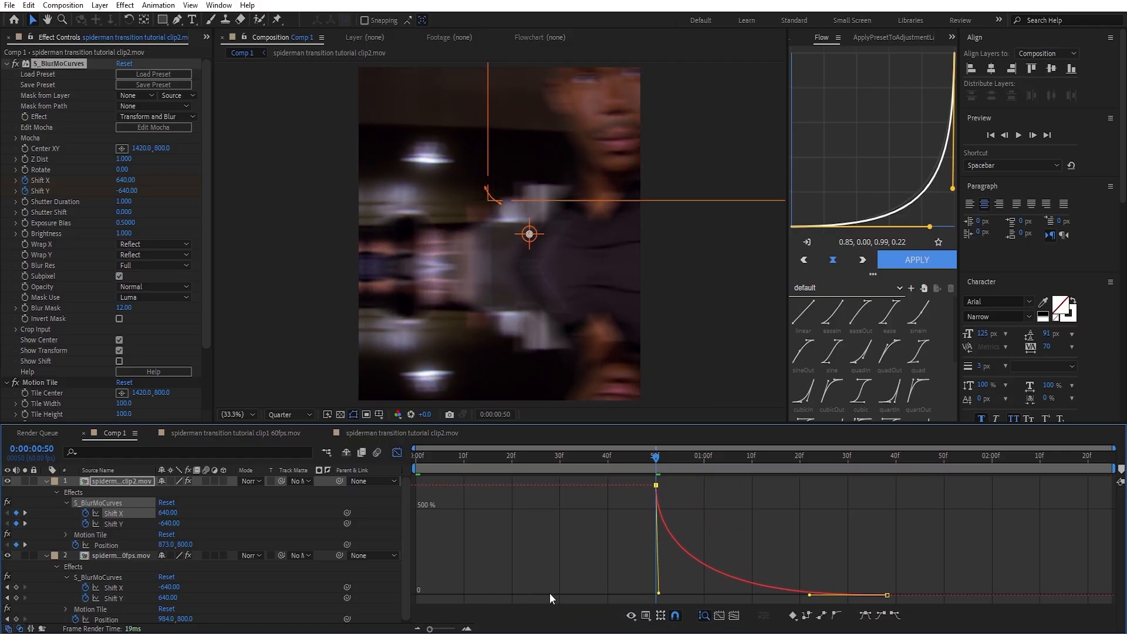
left_click_drag(809, 596, 704, 595)
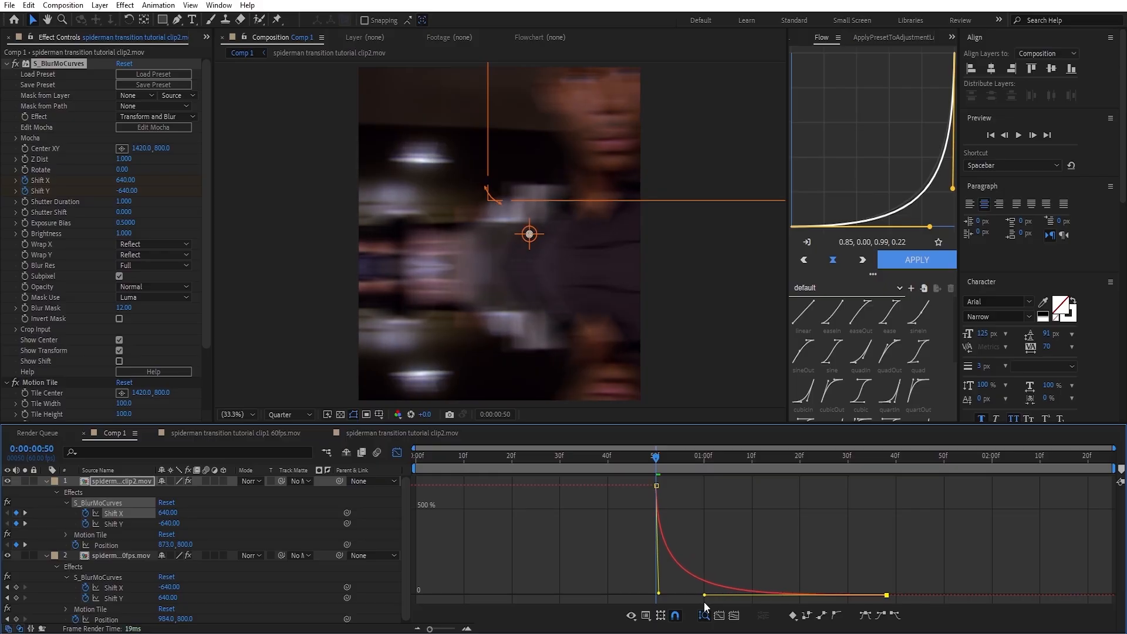
Step: Read the second clip's Shift X curve into Flow as 0.01, 0.98, 0.21, 1.00 and apply it to both Shift properties
left_click_drag(894, 604, 576, 474)
left_click(807, 241)
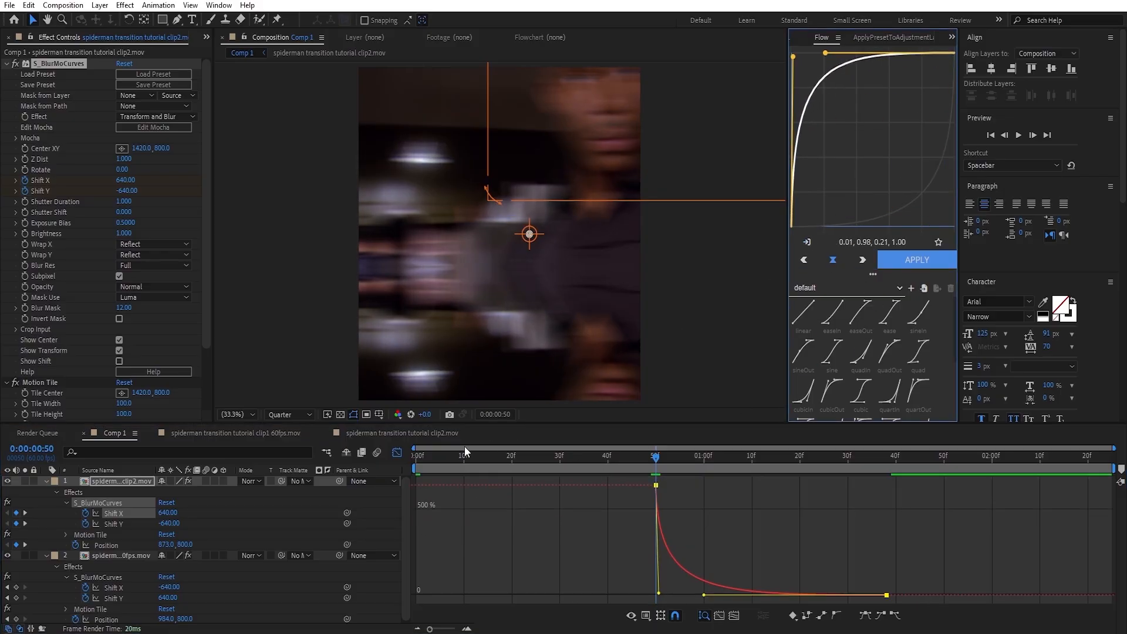
left_click(397, 453)
left_click_drag(904, 525, 623, 534)
left_click(910, 260)
Step: Place the first clip's ending Shift X and Shift Y keyframes at 0:00:00:49 and check both curves
left_click_drag(667, 605, 650, 589)
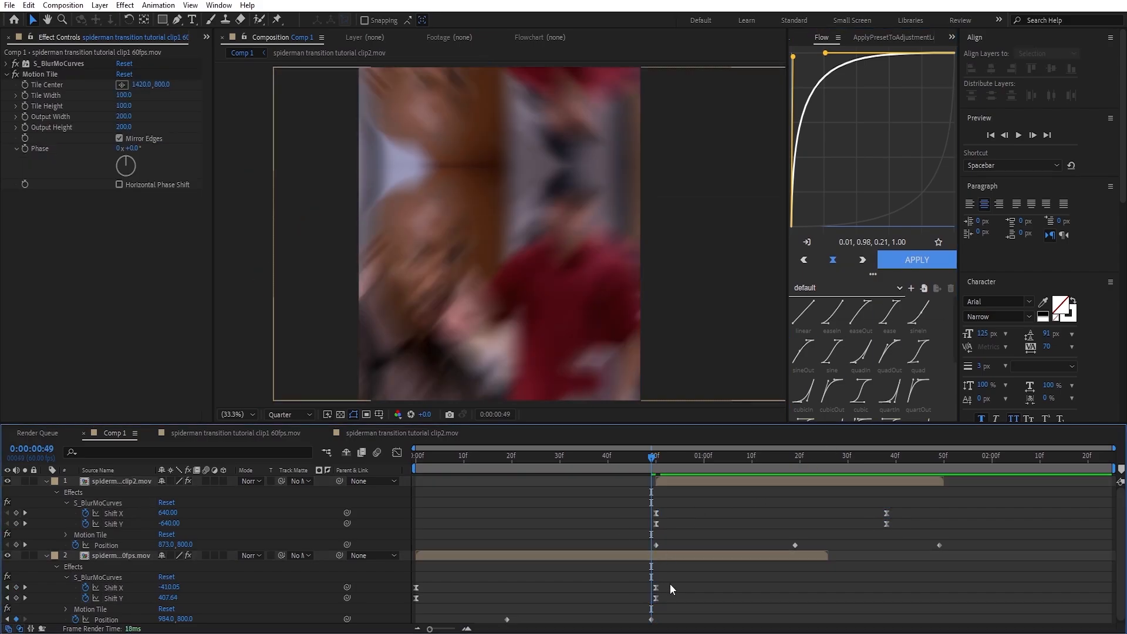
key("shift+F3")
key("shift+F3")
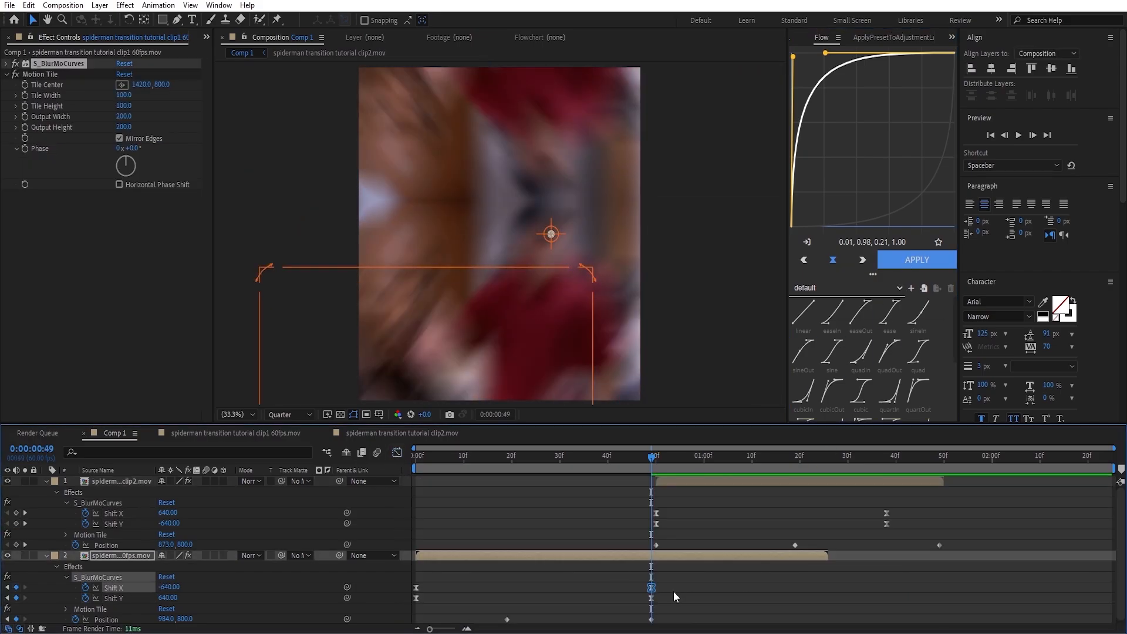
left_click(651, 598)
key("shift+F3")
key("shift+F3")
Step: Shorten the starting curve handles of the second clip's Shift X and Shift Y so both moves begin slightly less steeply
left_click(655, 513)
key("shift+F3")
left_click_drag(659, 593, 658, 566)
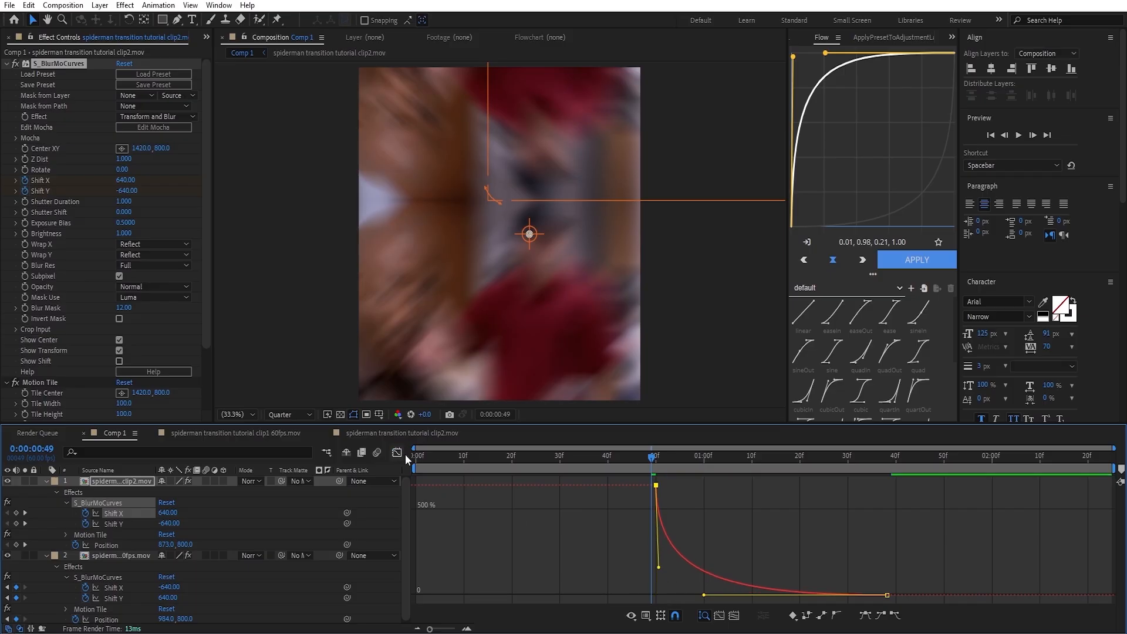
left_click(397, 453)
left_click(655, 523)
left_click(397, 452)
left_click_drag(658, 486, 658, 506)
left_click(397, 453)
Step: Preview the eased shift transition from the start and inspect frames in the first clip
left_click(415, 456)
key("space")
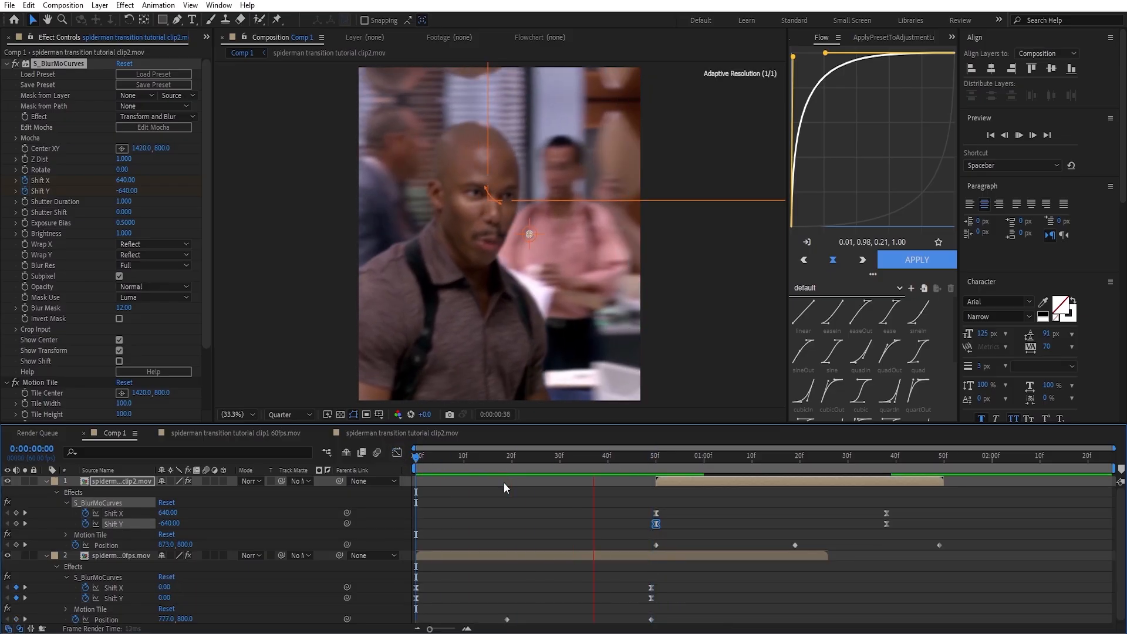
left_click(503, 483)
left_click_drag(530, 456, 414, 462)
left_click(415, 467)
key("space")
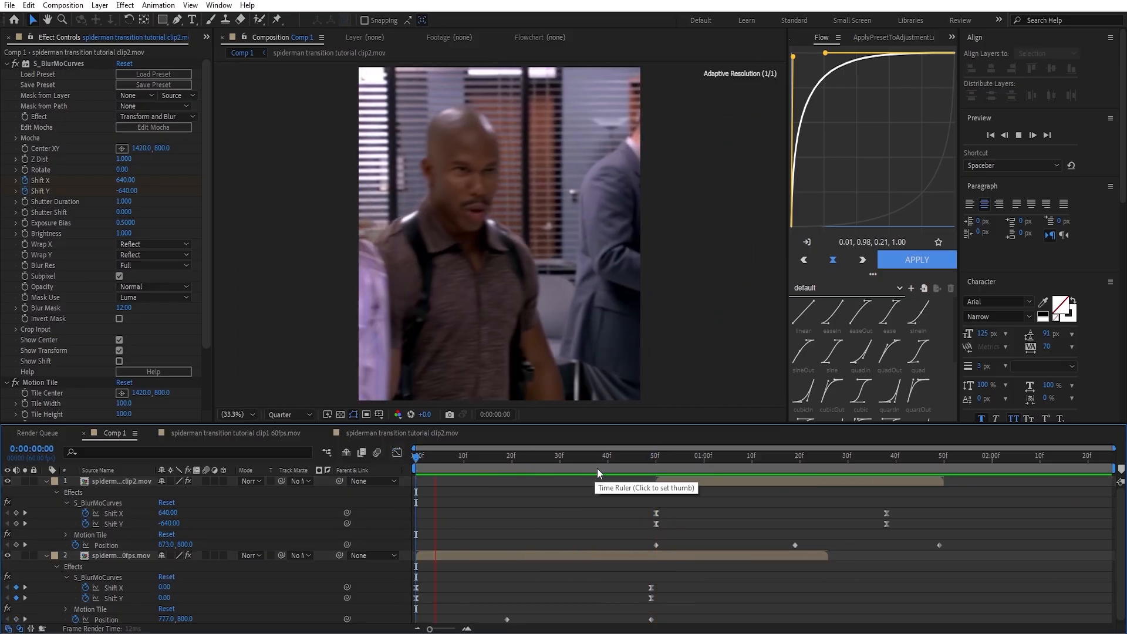
left_click(541, 457)
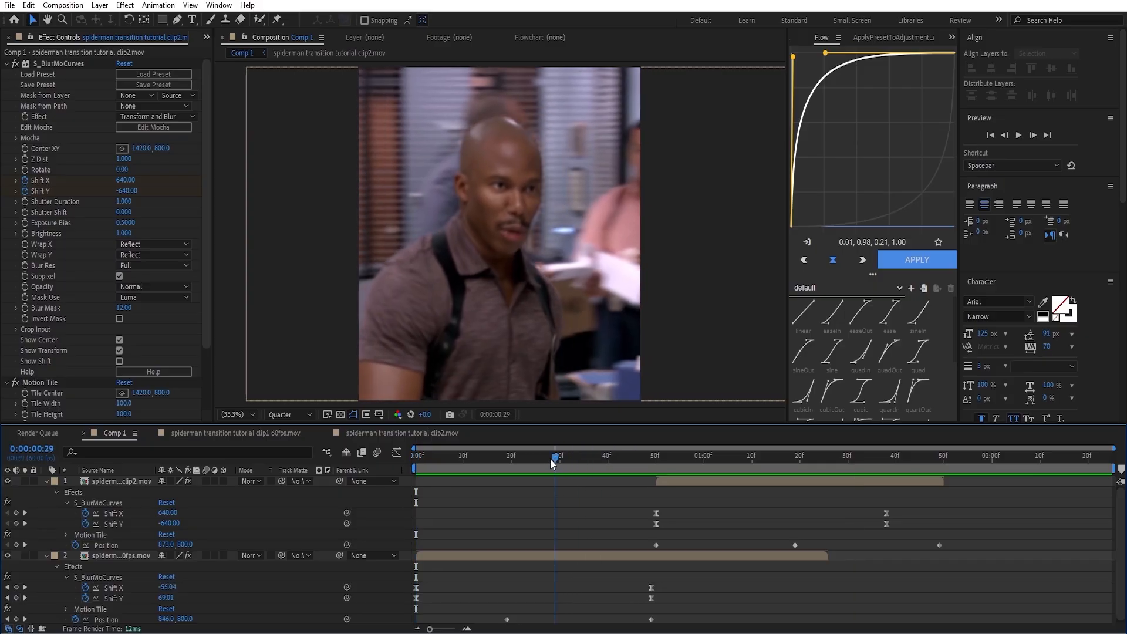
Step: Add an adjustment layer above the second clip, extend its start to 0:00:00:00, and collapse the layers' keyframed properties
left_click(703, 482)
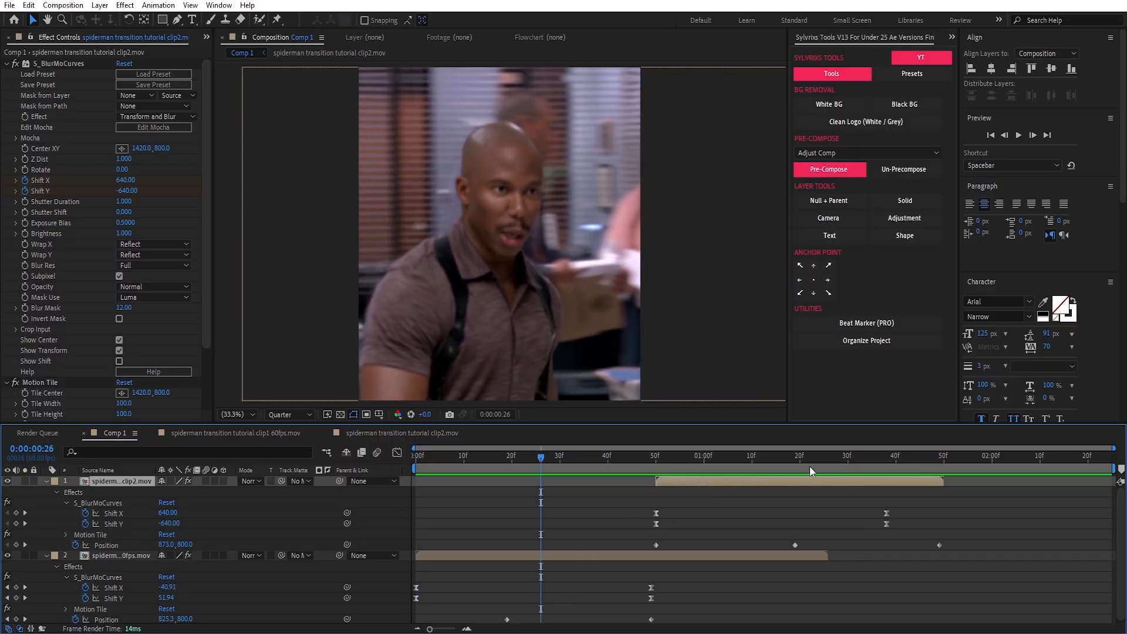
left_click(921, 218)
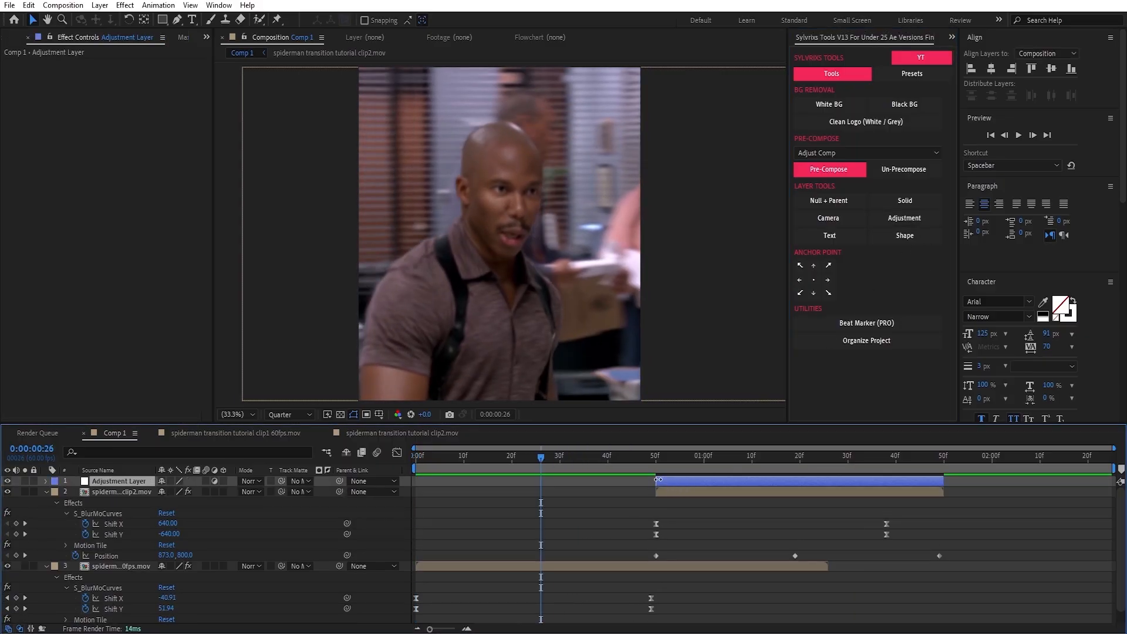
left_click_drag(656, 481, 537, 481)
key("u")
Step: Find the S_TimeSlice effect and apply it to the adjustment layer
key("ctrl+space")
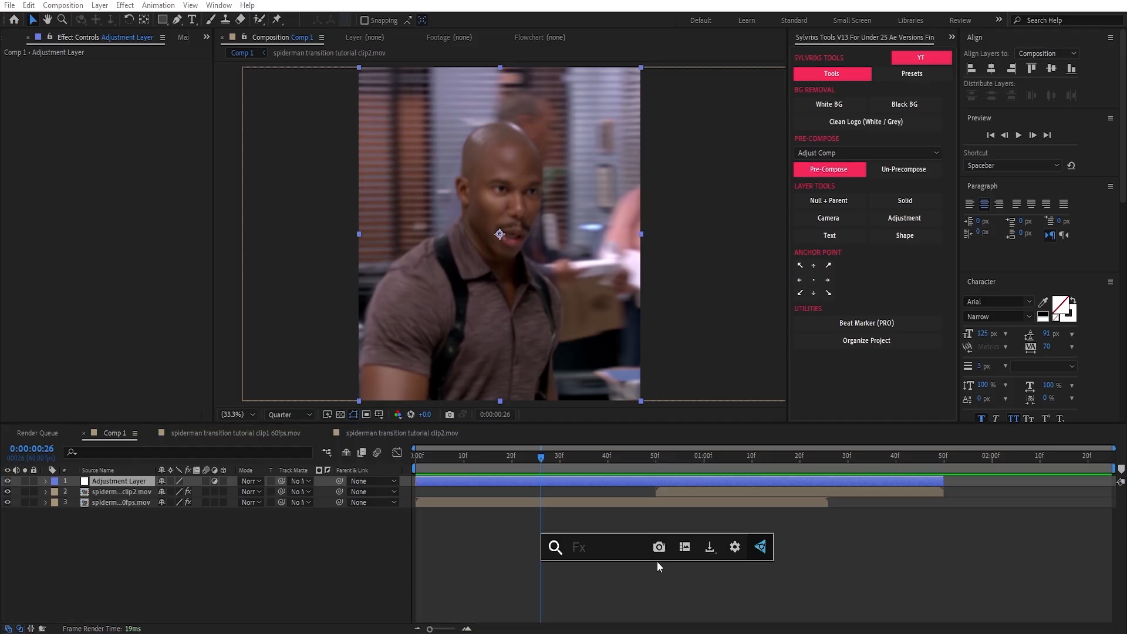
type("s_time")
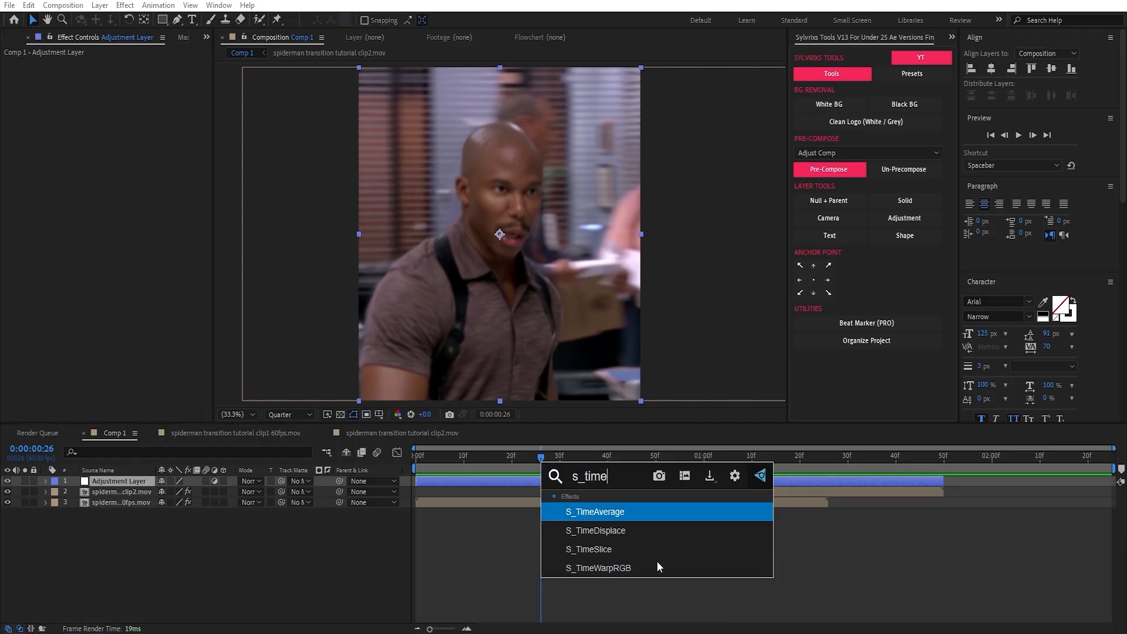
type("sli")
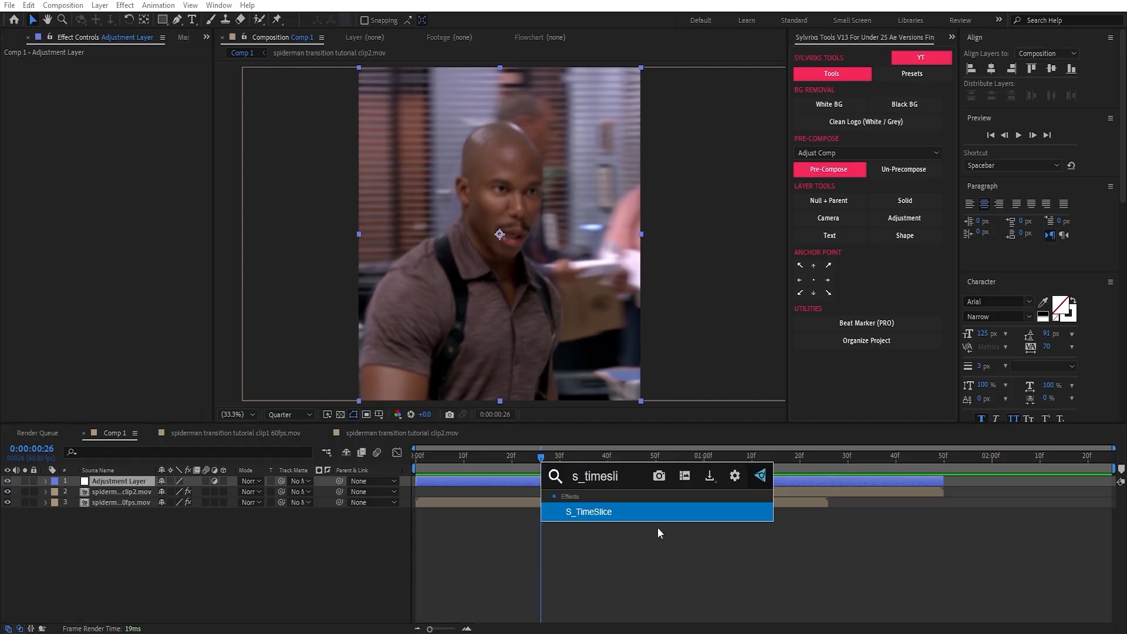
left_click(644, 511)
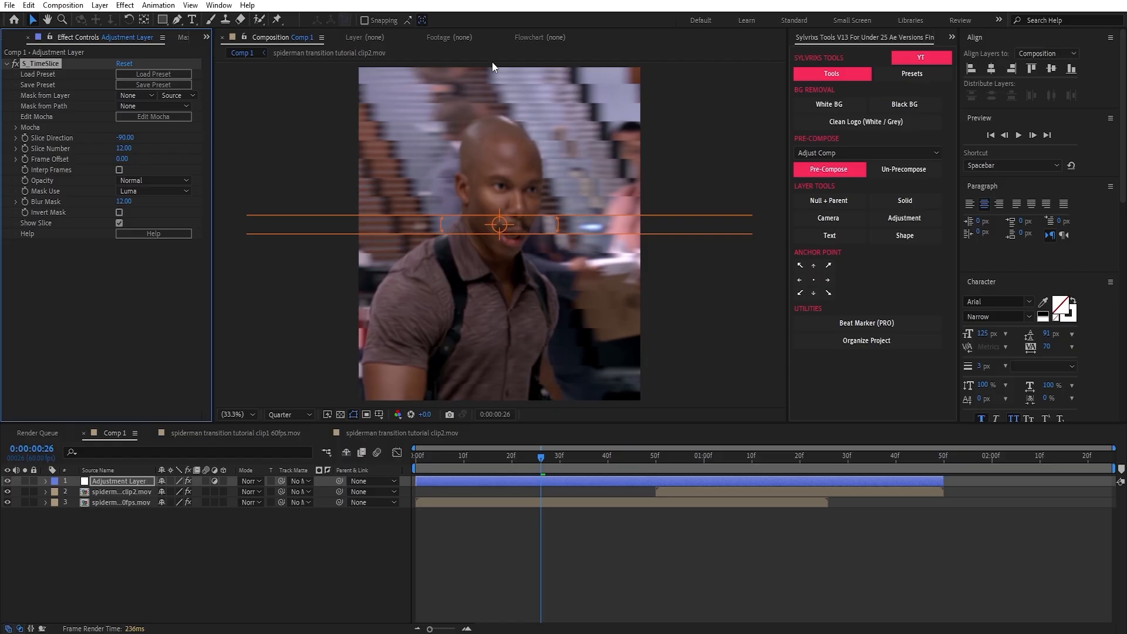
Step: Set the S_TimeSlice Slice Direction to -45 and Slice Number to 4
left_click(125, 137)
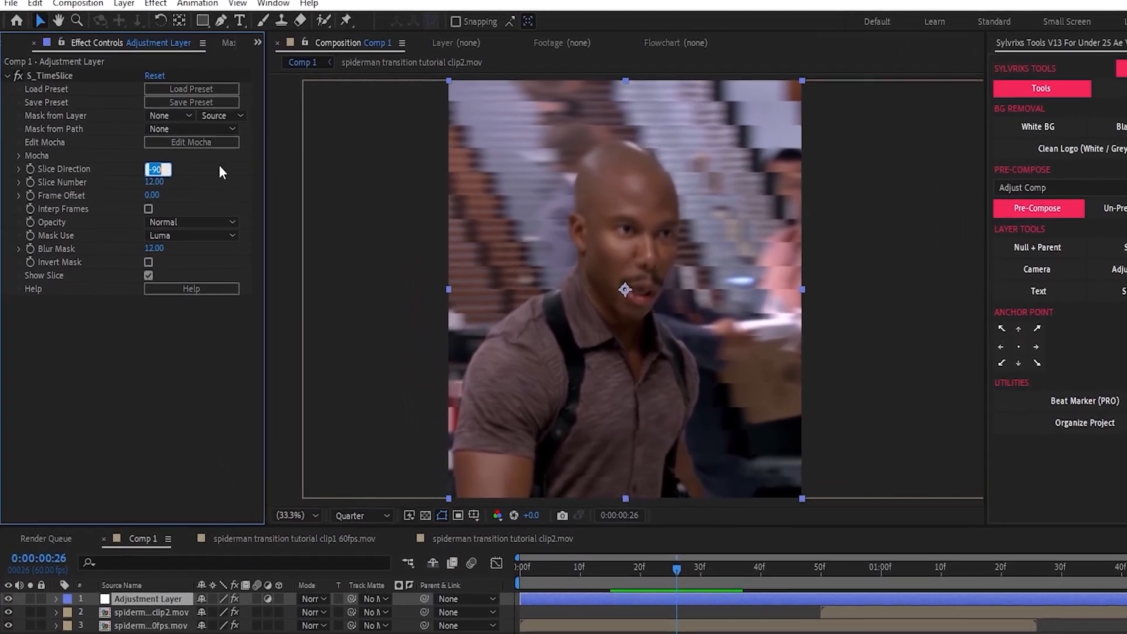
type("-45")
key("Return")
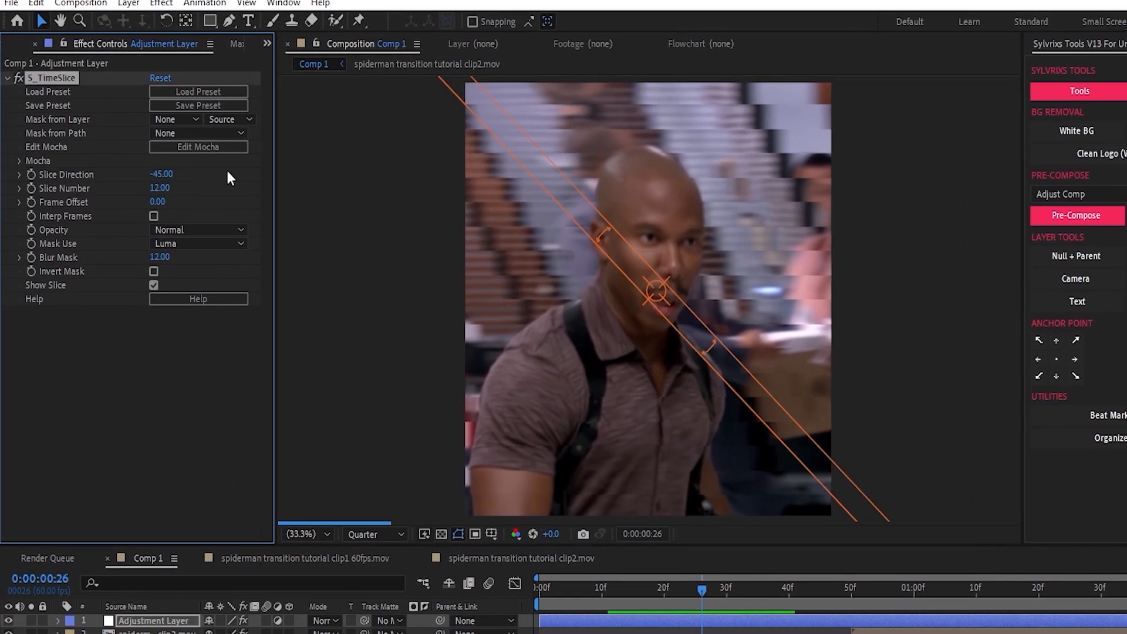
left_click(163, 187)
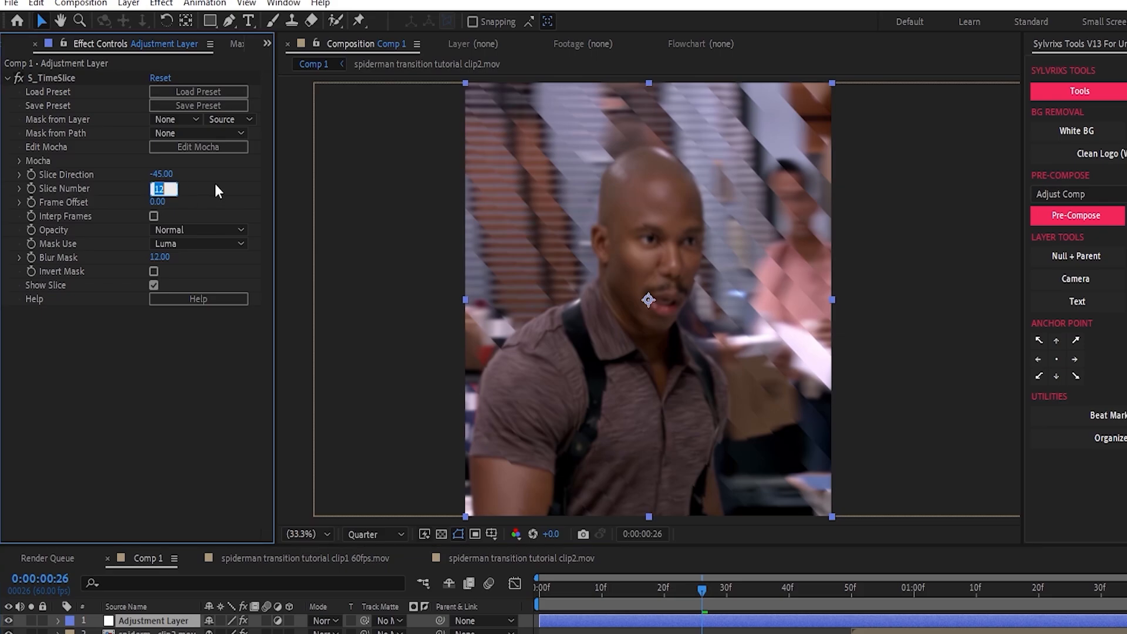
type("4")
key("Return")
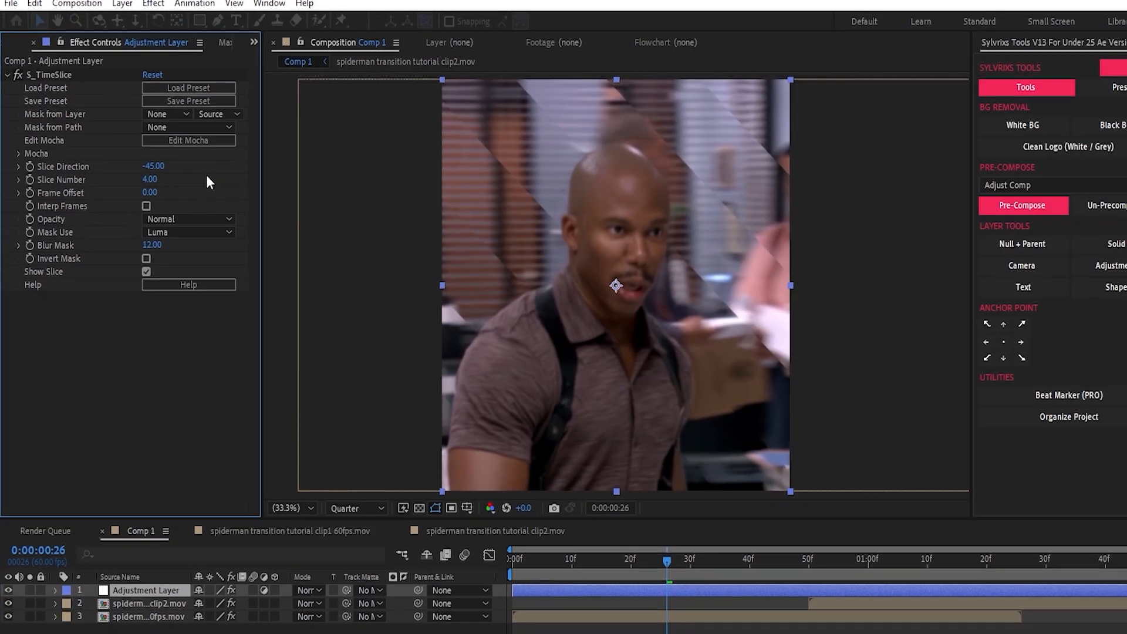
Step: Preview the sliced transition from the start
key("space")
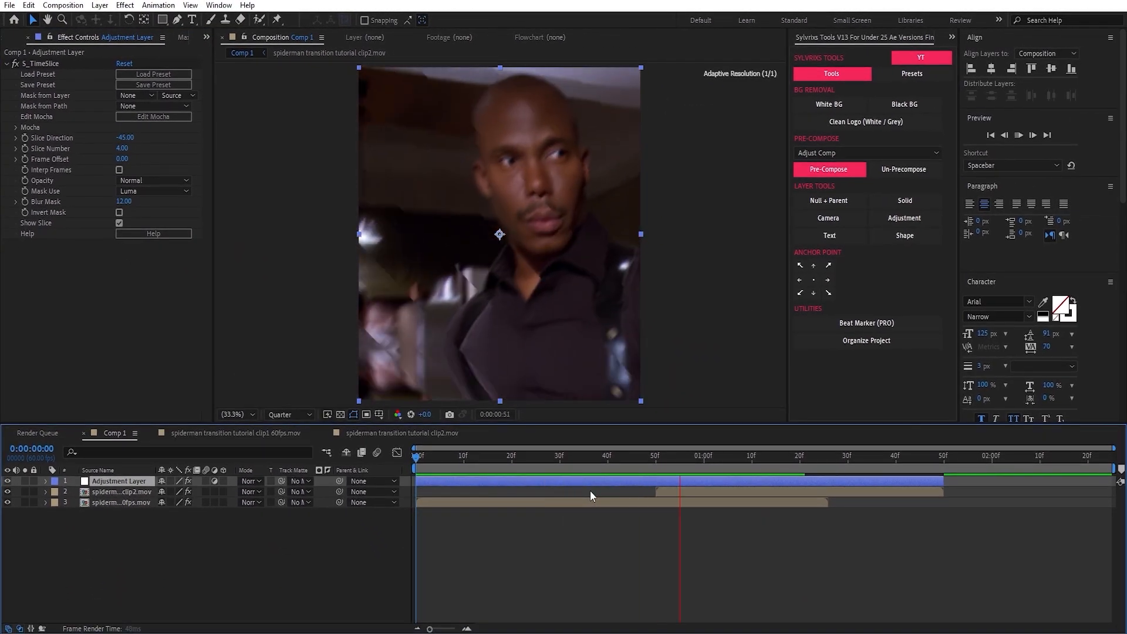
left_click_drag(615, 468, 434, 465)
key("space")
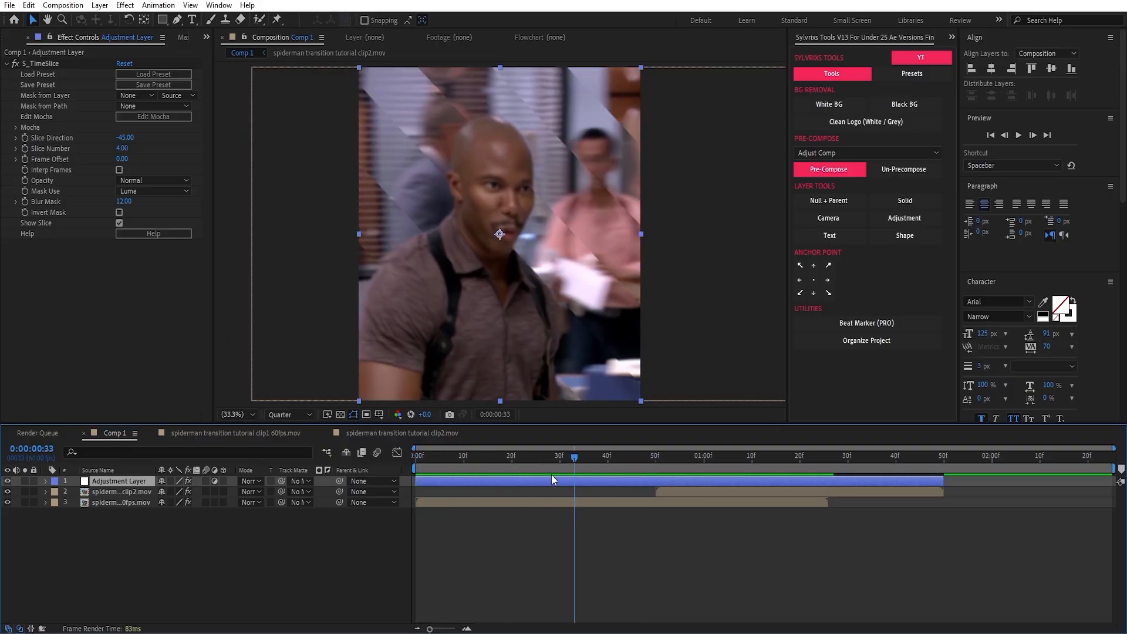
Step: Keyframe the adjustment layer's Opacity at 0% on 0:00:00:00, 100% on 0:00:00:50 and 0% on 0:00:01:41
key("t")
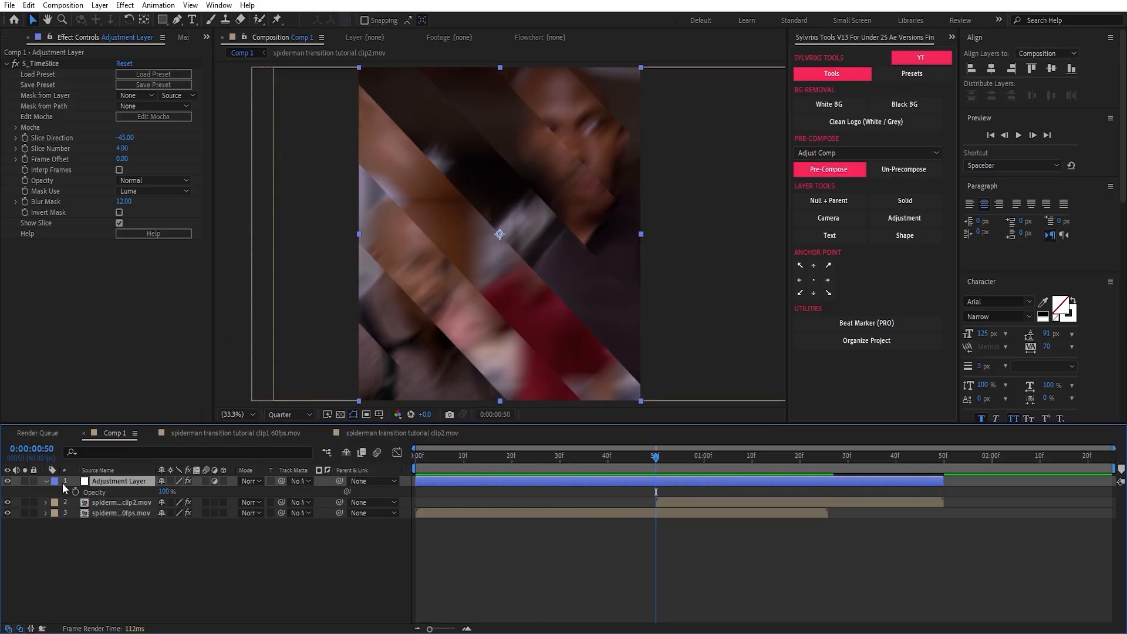
left_click(75, 492)
key("Home")
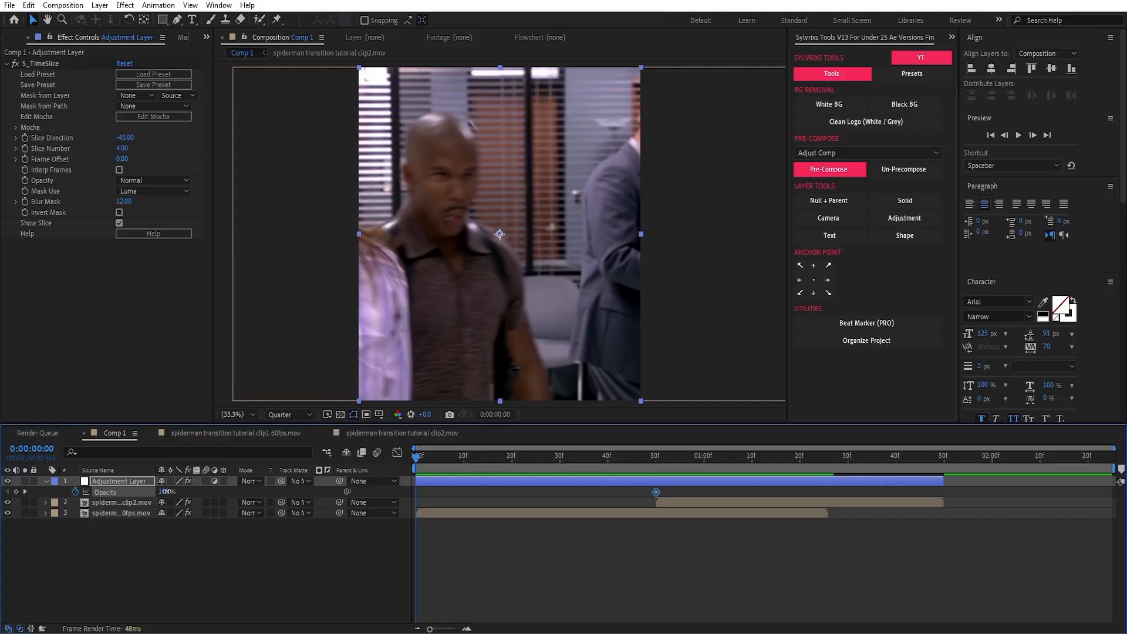
left_click_drag(166, 492, 68, 499)
left_click_drag(519, 456, 901, 458)
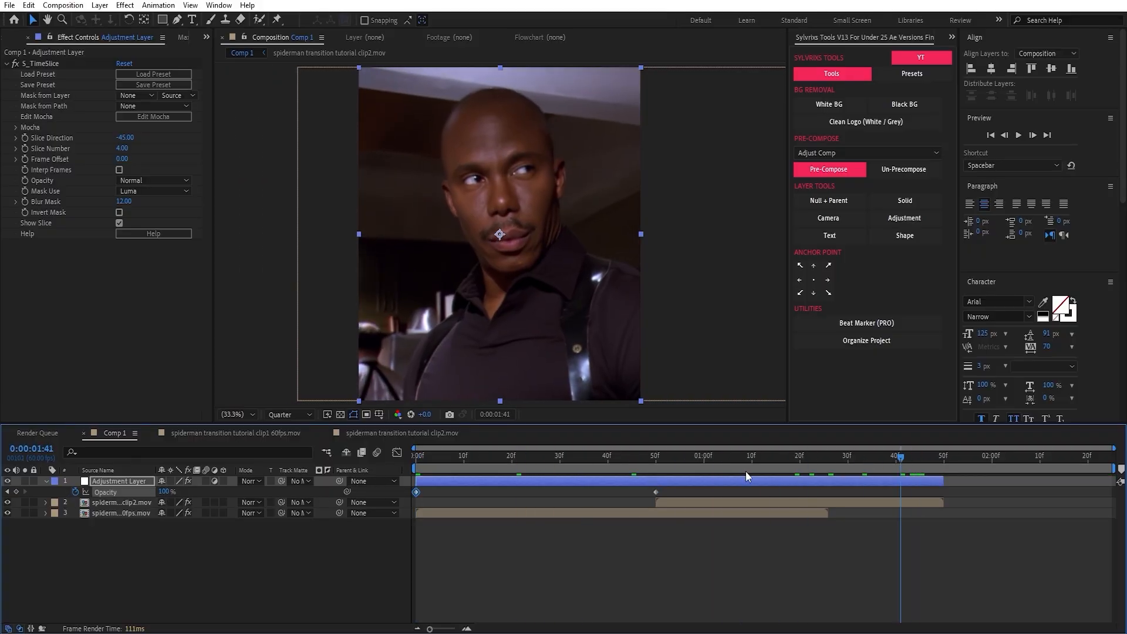
left_click_drag(162, 493, 38, 493)
Step: Apply Easy Ease to the adjustment layer's three Opacity keyframes and show the Opacity curve in the Graph Editor
left_click_drag(919, 500, 420, 508)
key("F9")
left_click_drag(674, 497, 626, 497)
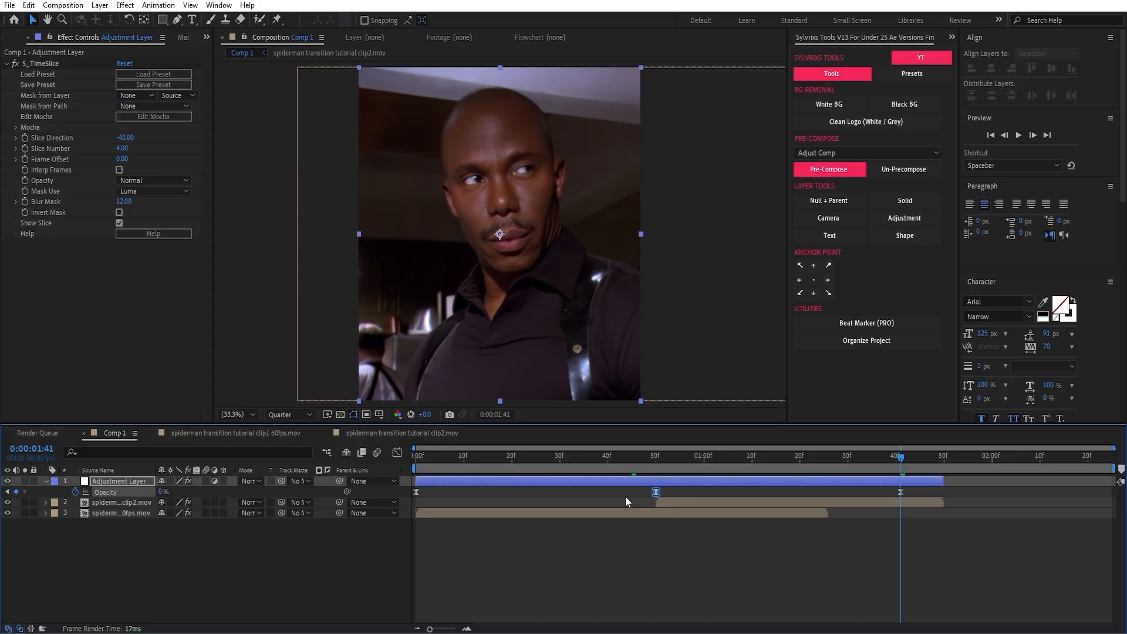
left_click(397, 452)
left_click(643, 542)
Step: Preview the transition with the fading time slices and inspect the adjustment layer at 0:00:00:48
key("space")
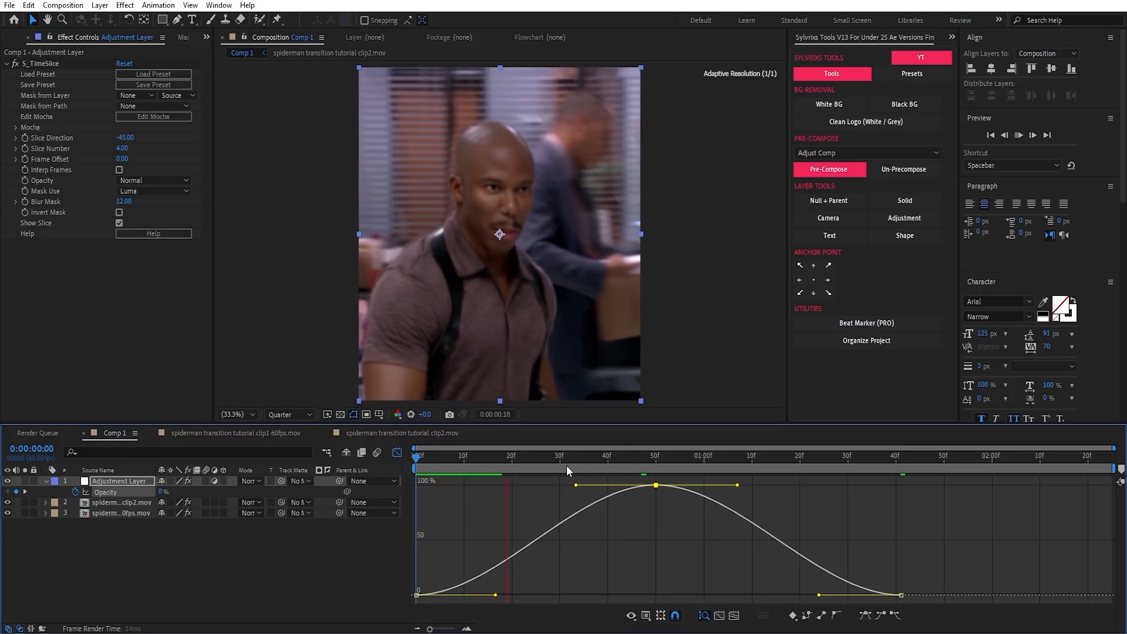
key("shift+F3")
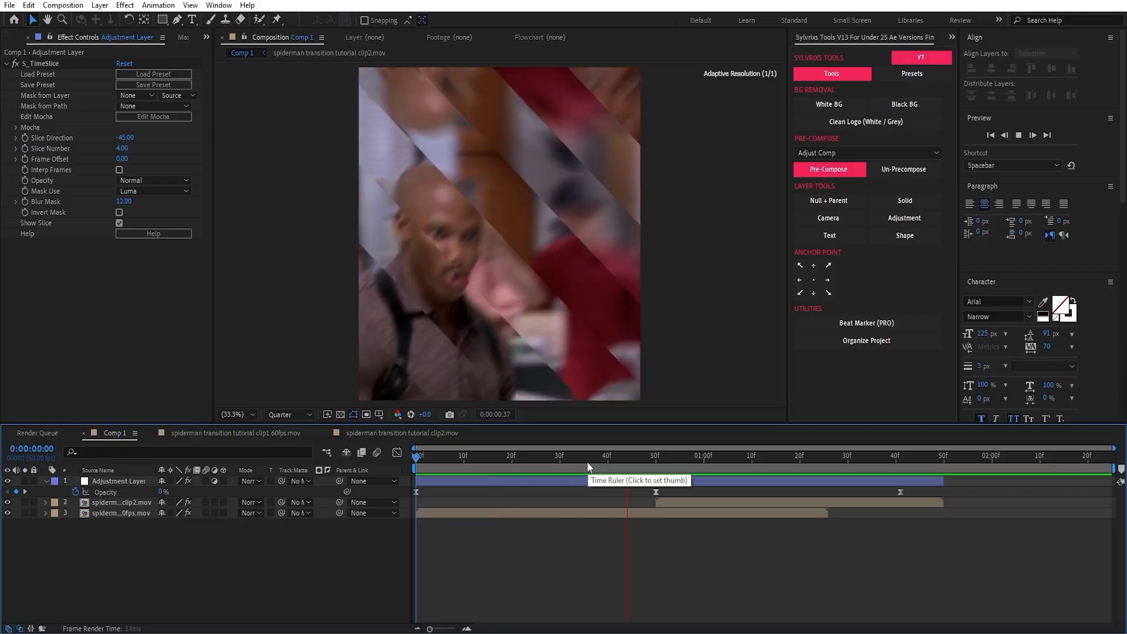
left_click_drag(421, 458, 646, 456)
left_click(639, 481)
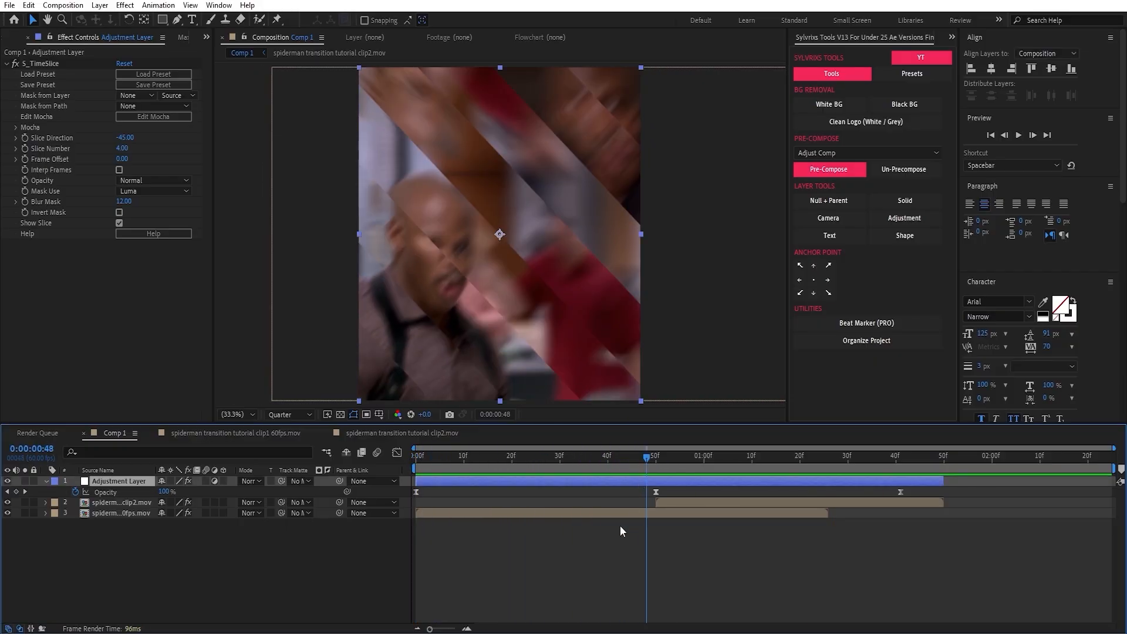
Step: Add the Exposure effect to the adjustment layer and keyframe Exposure at 0.00 on 0:00:00:00 and 0:00:01:41
key("ctrl+space")
type("exp")
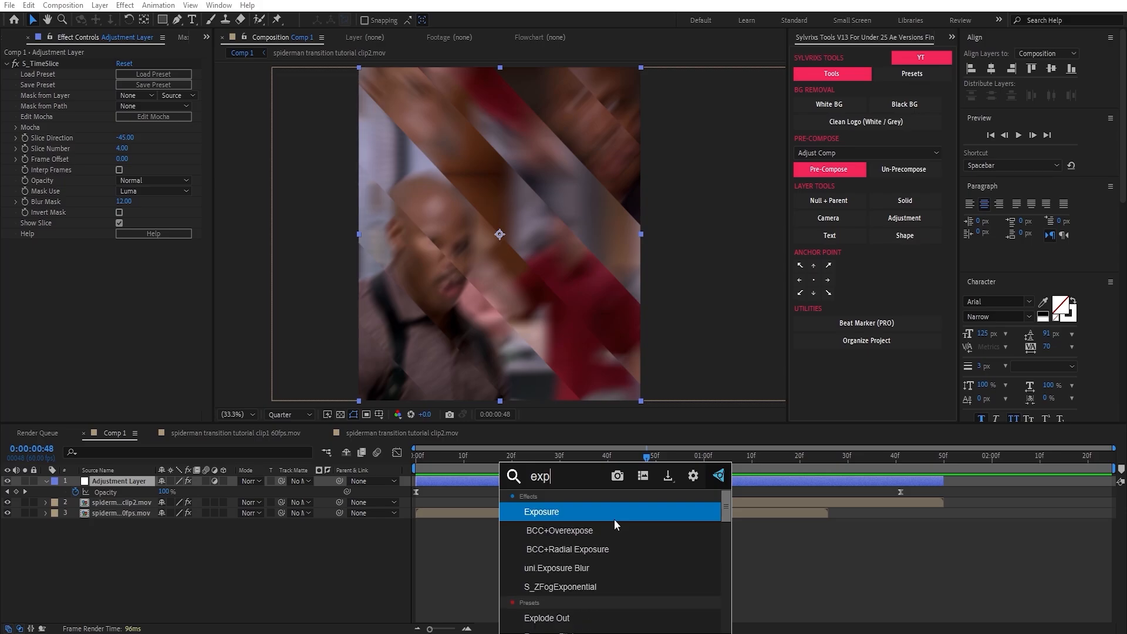
key("Return")
key("Home")
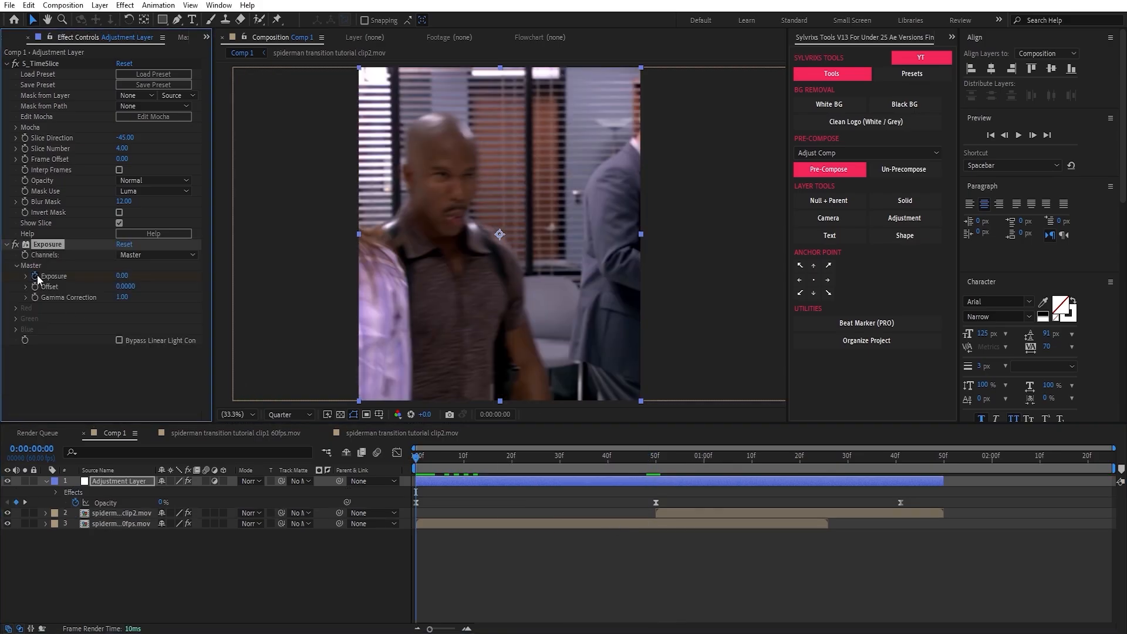
left_click(900, 464)
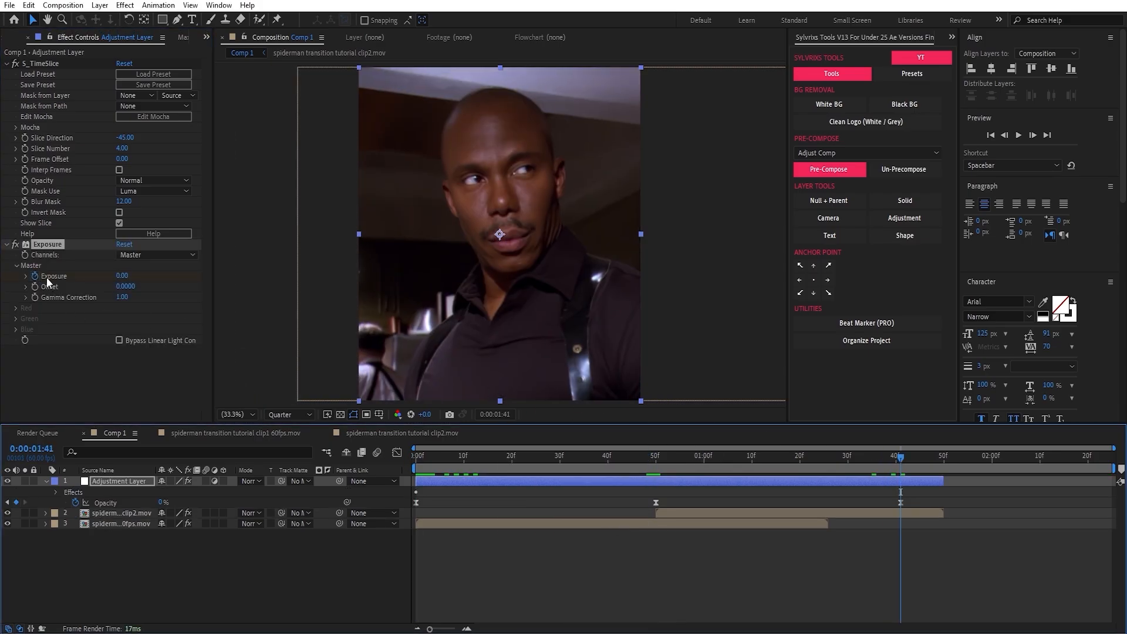
key("u")
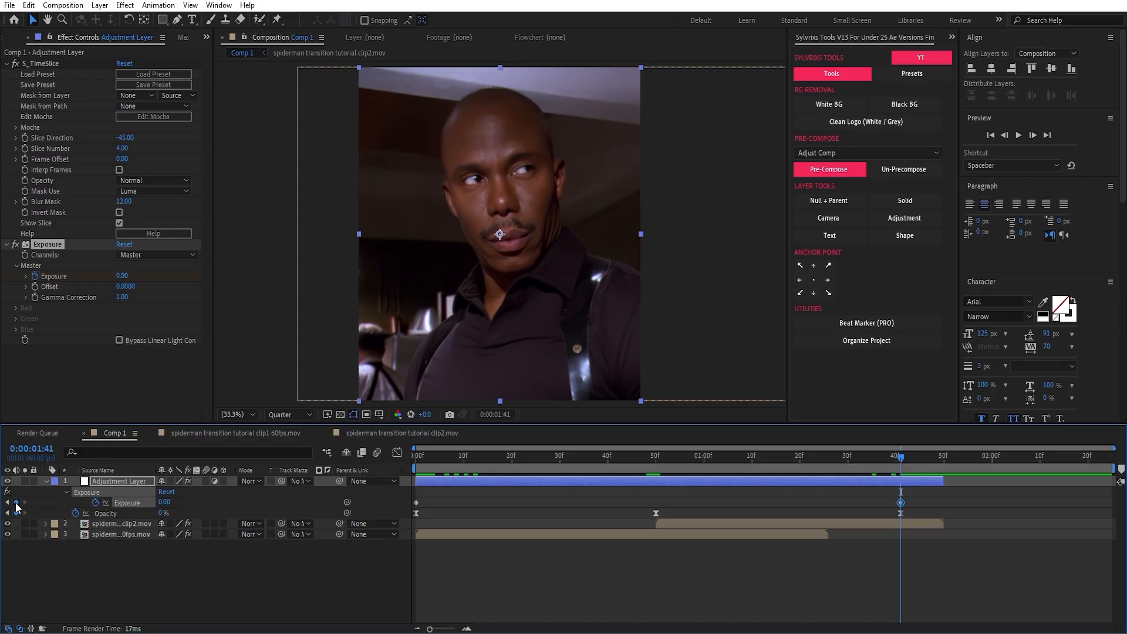
Step: Keyframe the adjustment layer's Exposure at 1.51 on 0:00:00:50
left_click(656, 464)
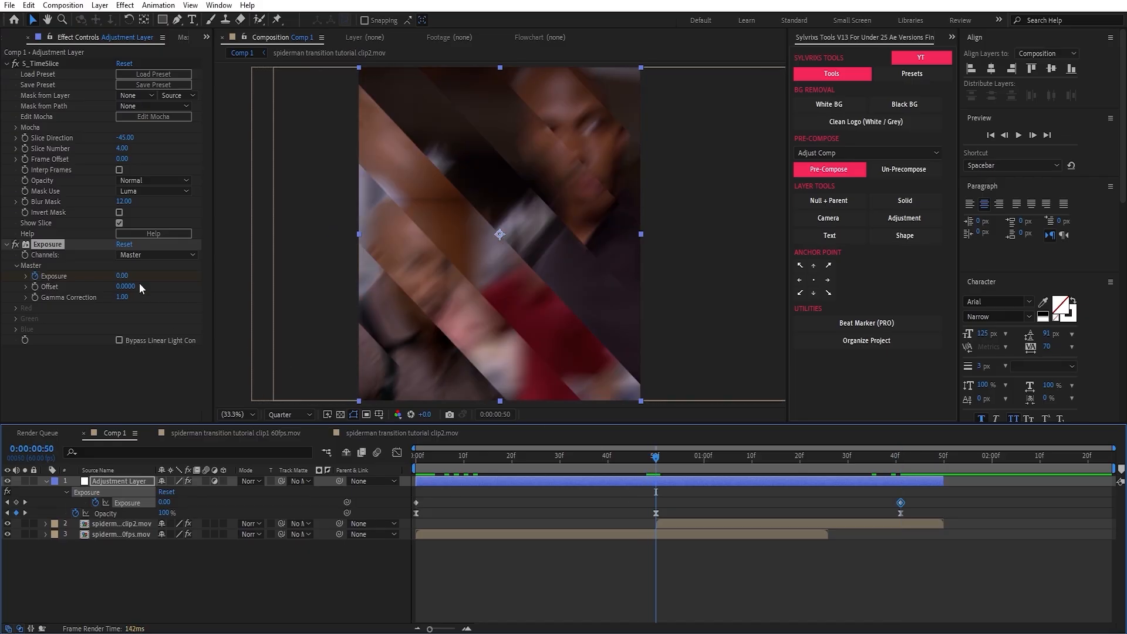
left_click_drag(122, 275, 204, 280)
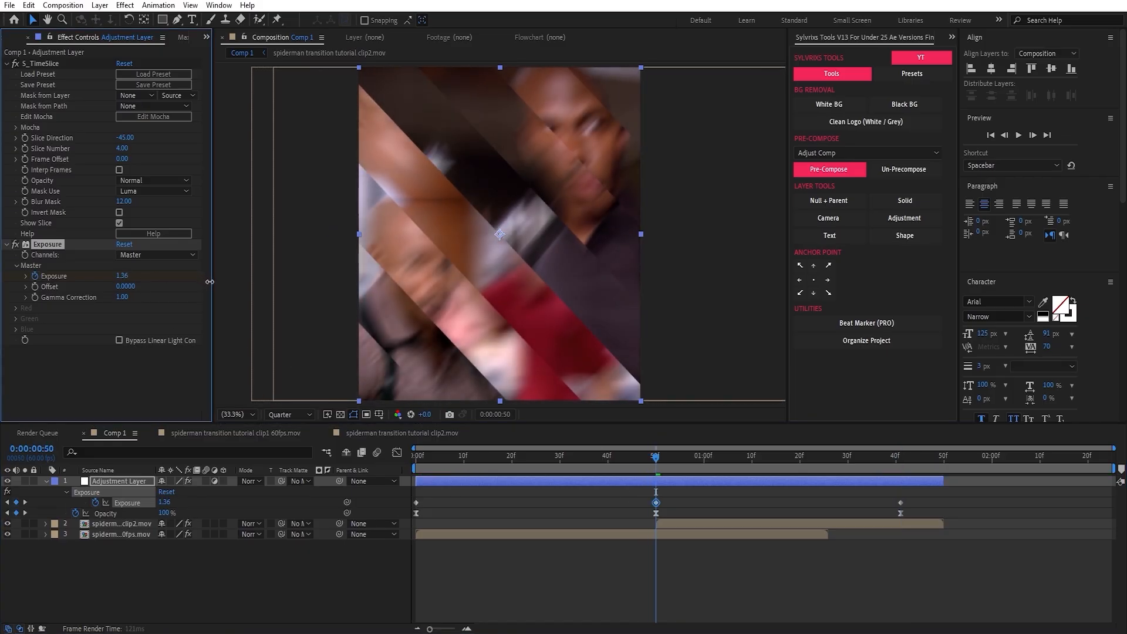
left_click(676, 582)
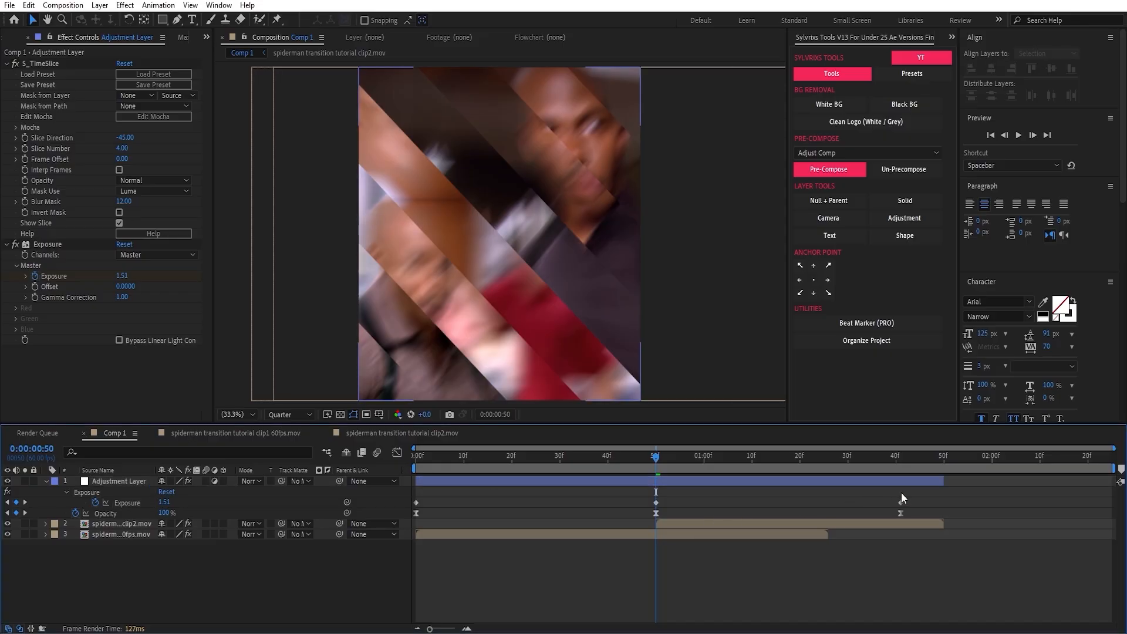
Step: Easy Ease the three Exposure keyframes and shape the value curve in the Graph Editor into a sharp peak at the middle keyframe
left_click_drag(914, 498, 403, 504)
left_click(397, 453)
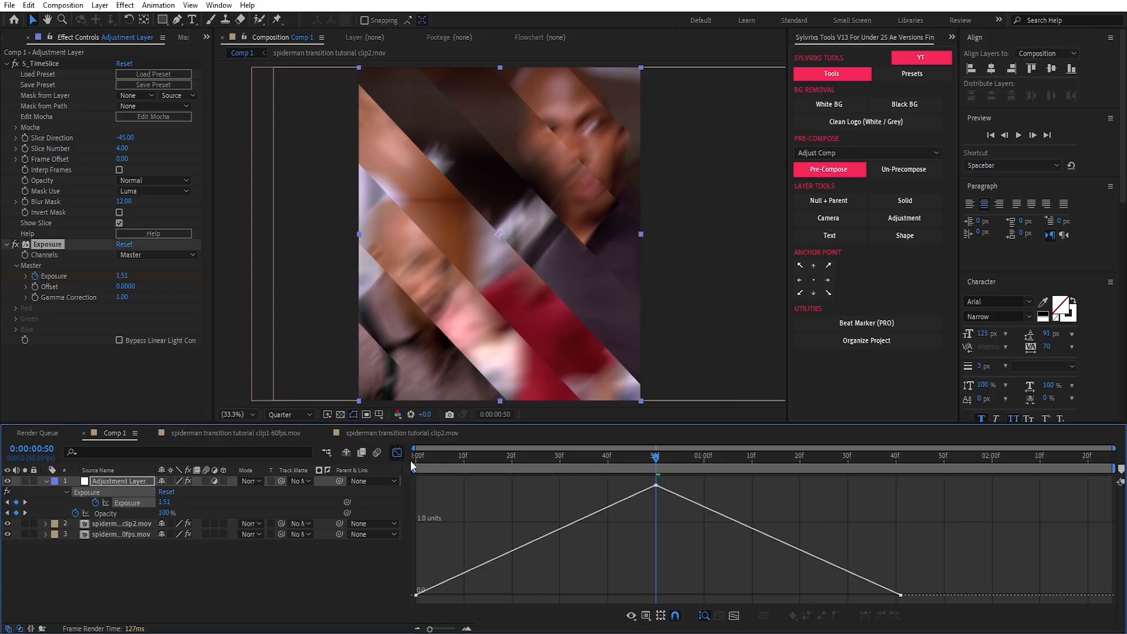
left_click_drag(909, 477, 411, 594)
key("F9")
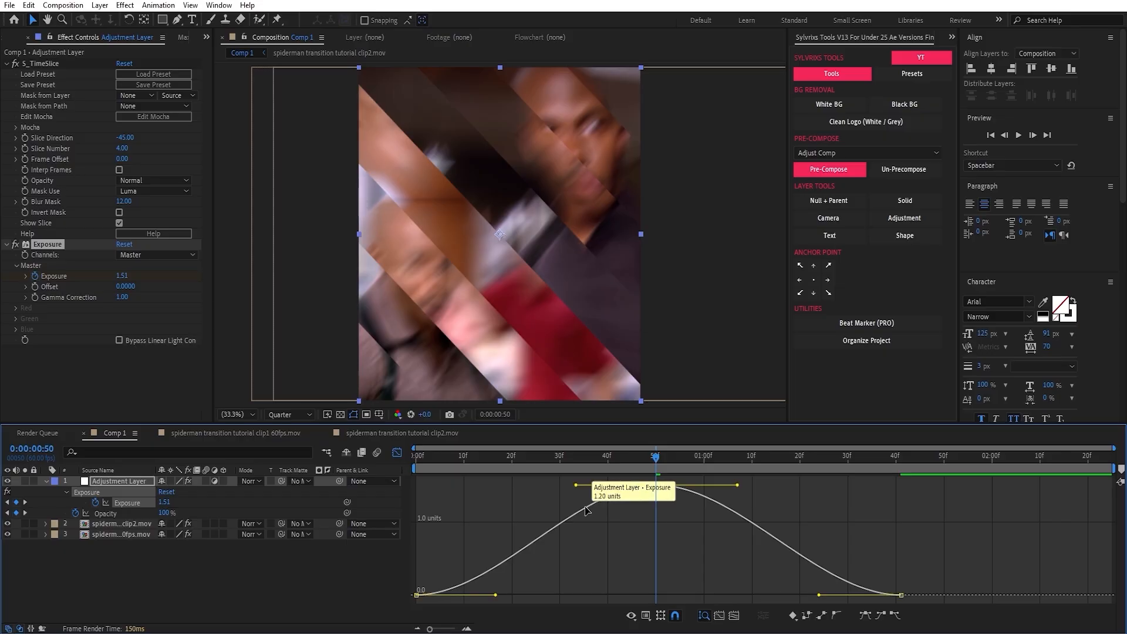
left_click_drag(576, 485, 638, 531)
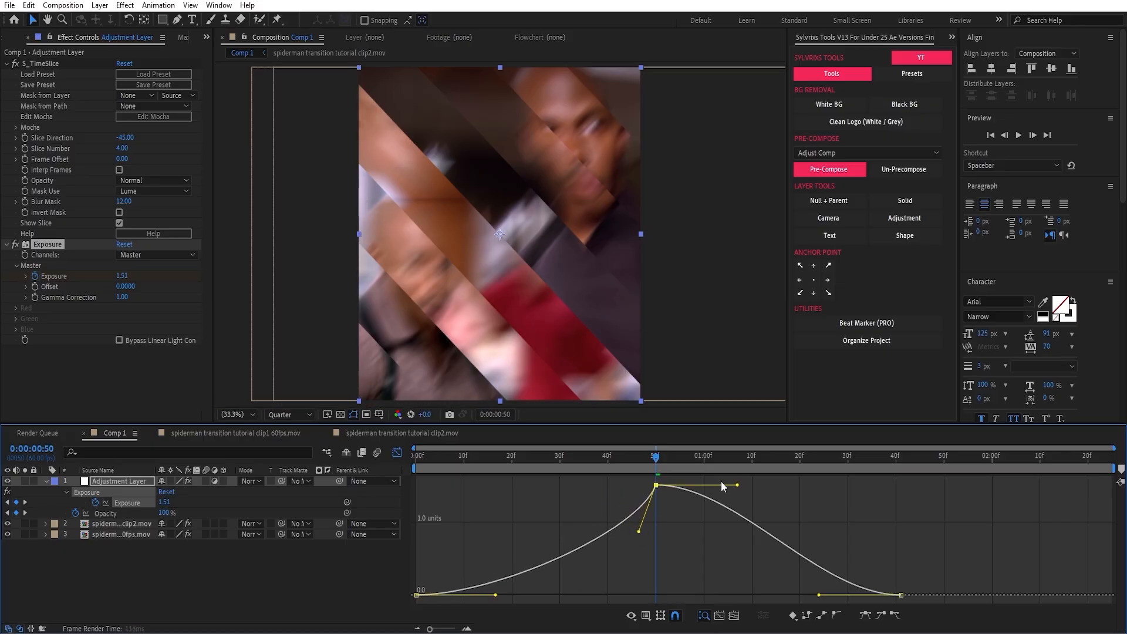
left_click_drag(737, 486, 660, 563)
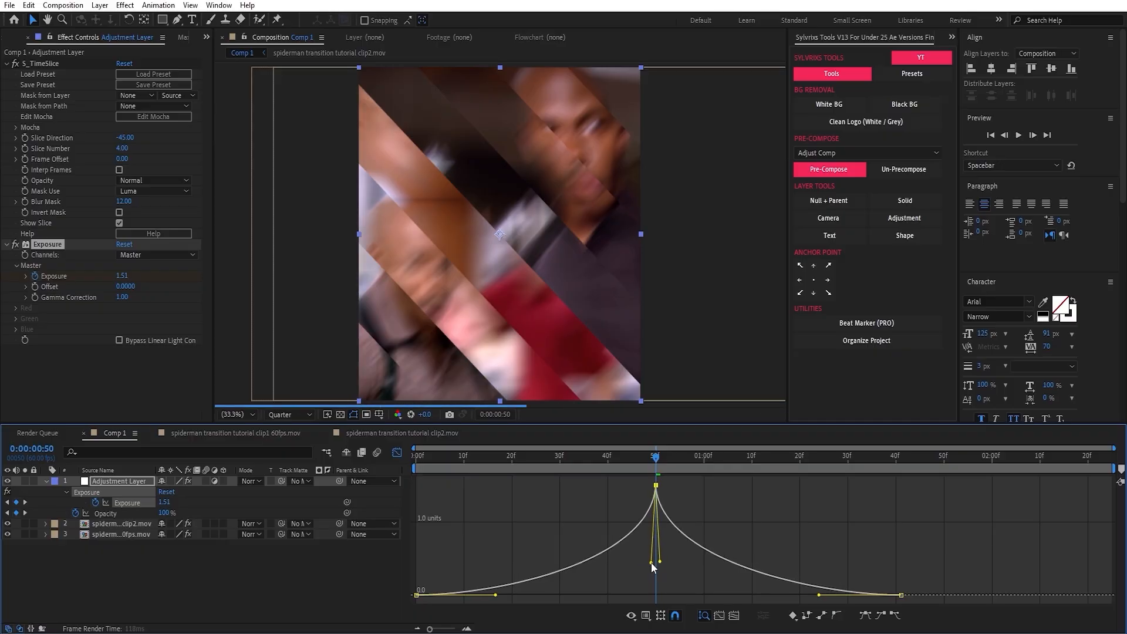
left_click(396, 452)
Step: Preview the transition with the exposure flash from the start
key("space")
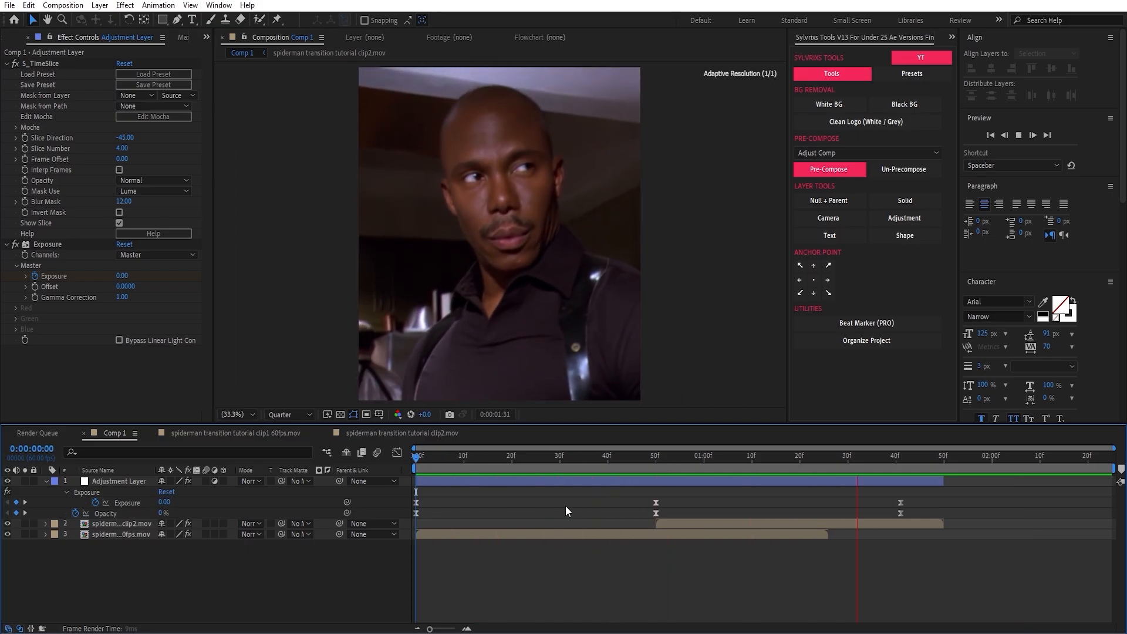
key("space")
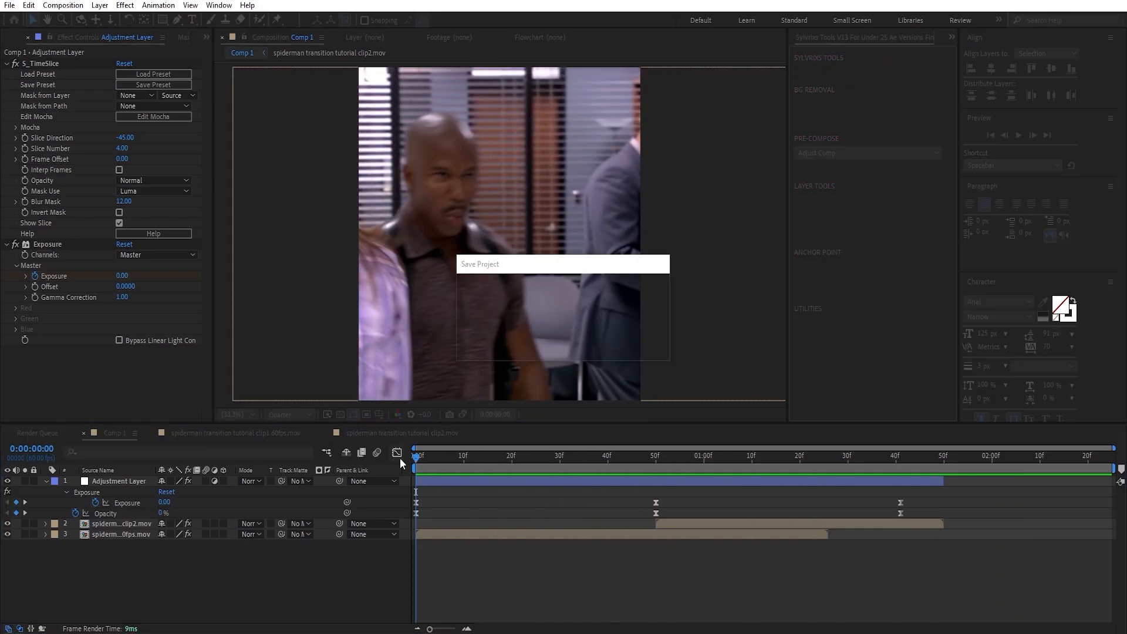
key("space")
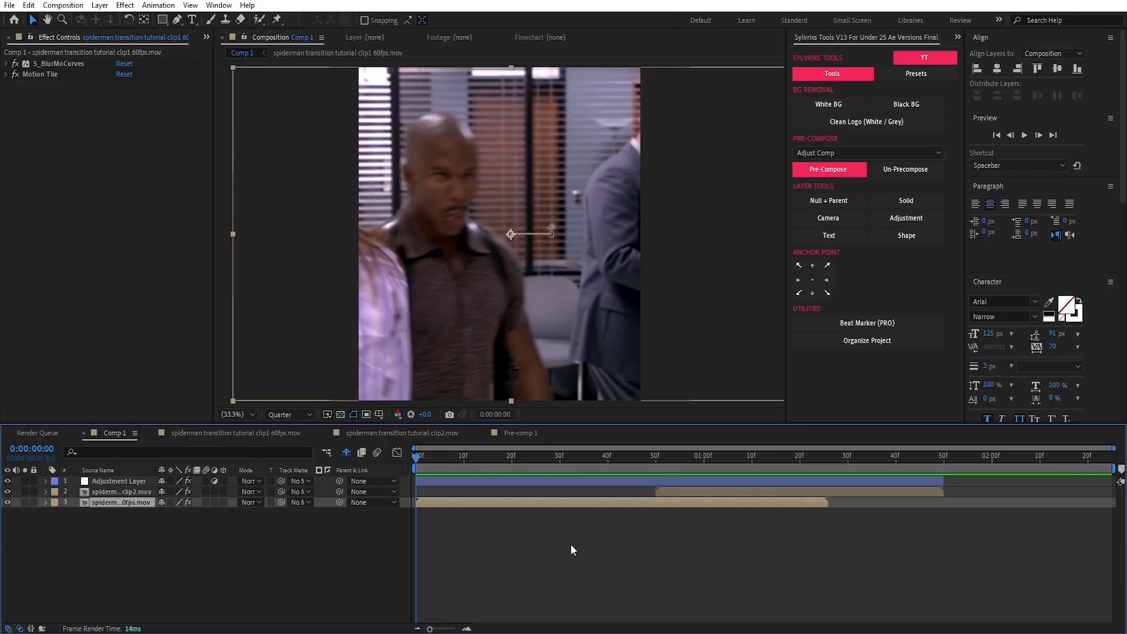
Step: Add a second S_BlurMoCurves effect to the clip1 layer
key("ctrl+space")
type("s_bl")
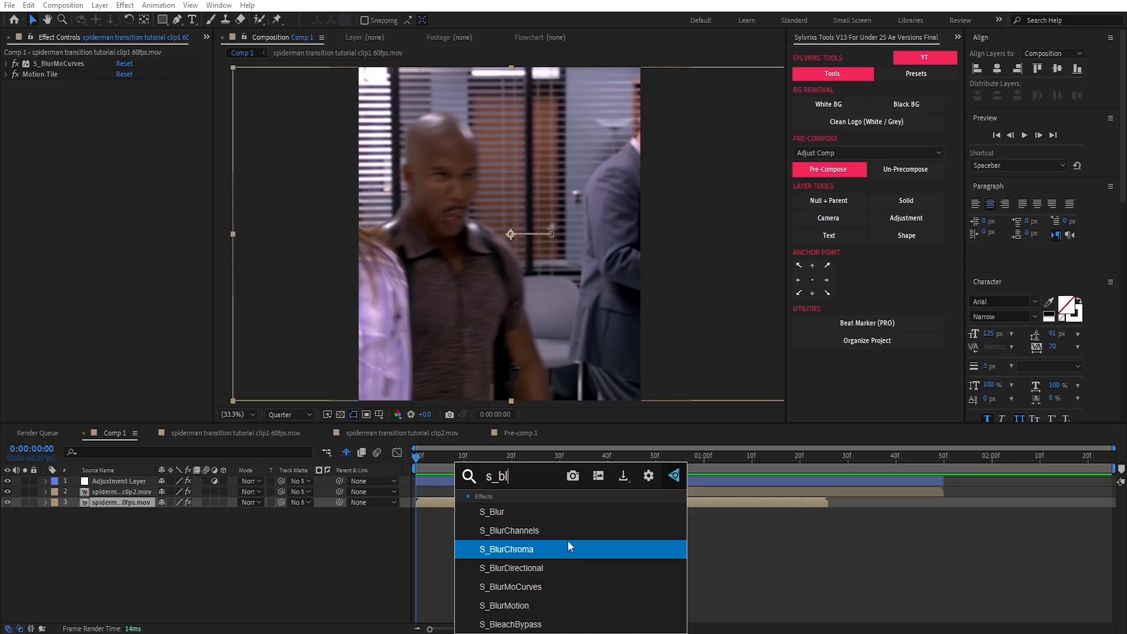
type("urm")
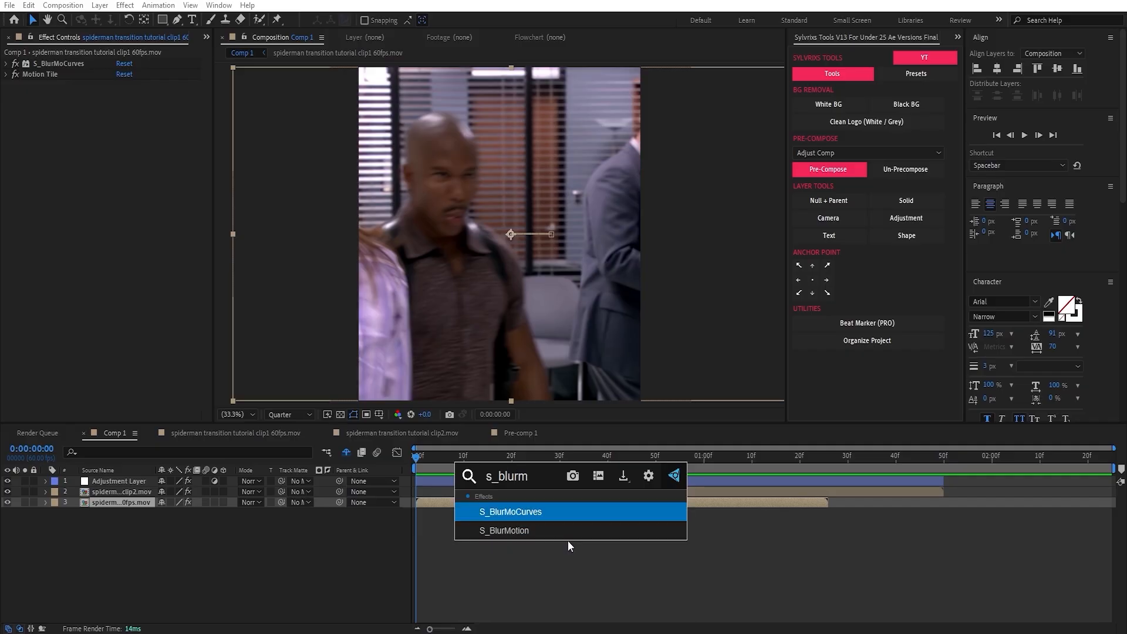
left_click(564, 513)
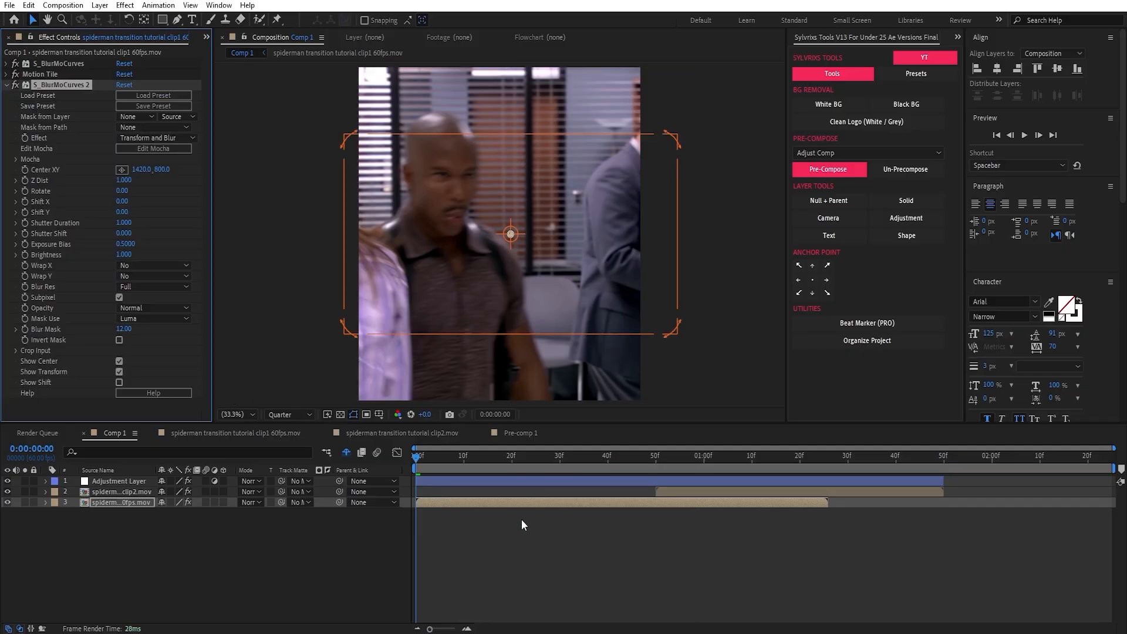
Step: Keyframe the second effect's Shift X at 640 on 0:00:00:00 and 0 in line with the first effect's end keyframes
left_click(25, 202)
key("u")
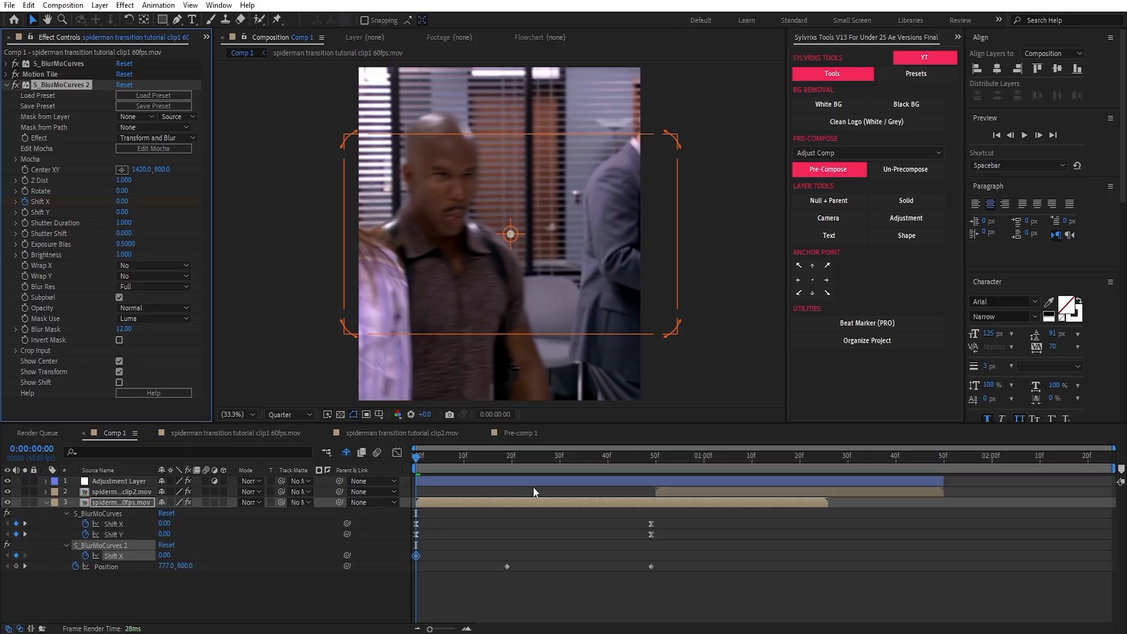
left_click_drag(423, 551, 446, 554)
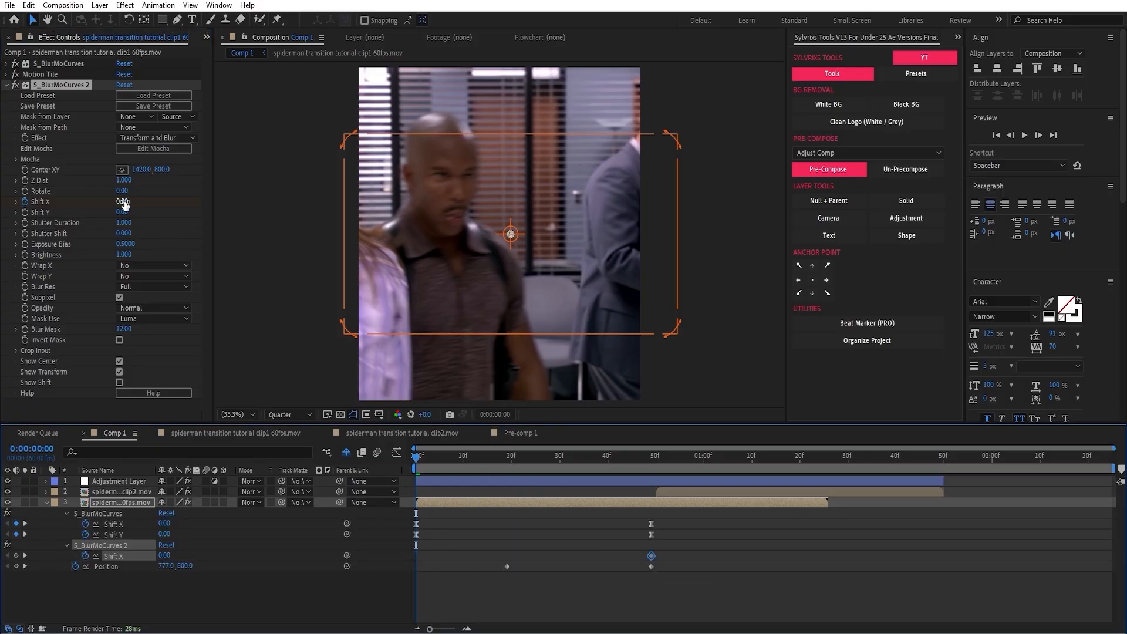
left_click_drag(123, 202, 163, 202)
Step: Ease the second effect's Shift X into a steep start with a gentle finish and move that effect above Motion Tile
left_click_drag(654, 551, 410, 557)
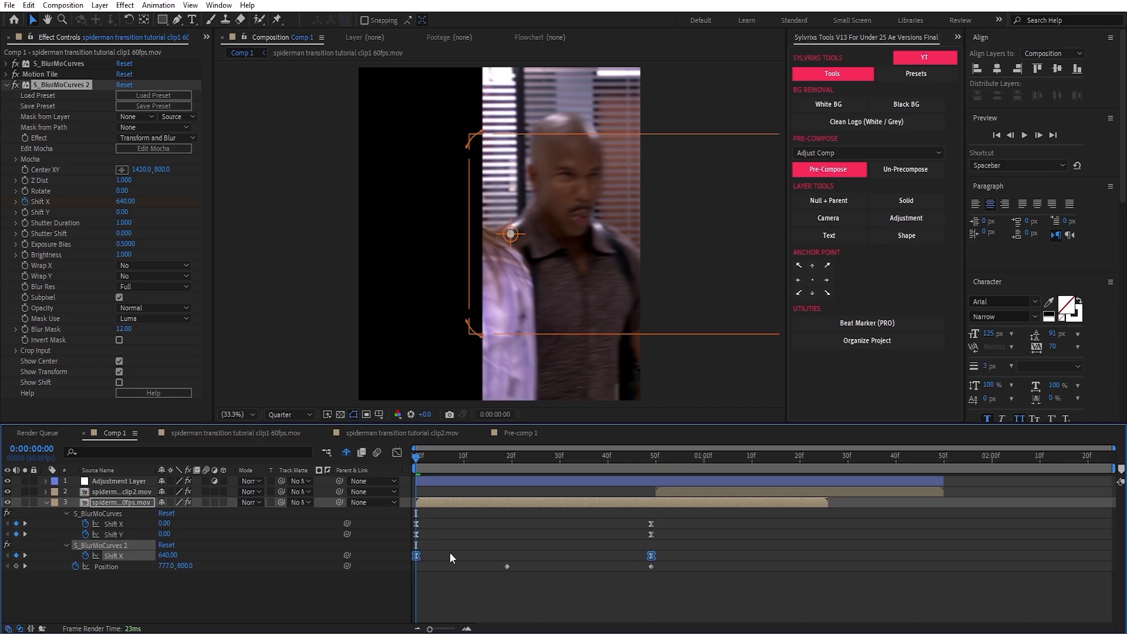
key("F9")
left_click(397, 453)
left_click_drag(495, 486, 322, 587)
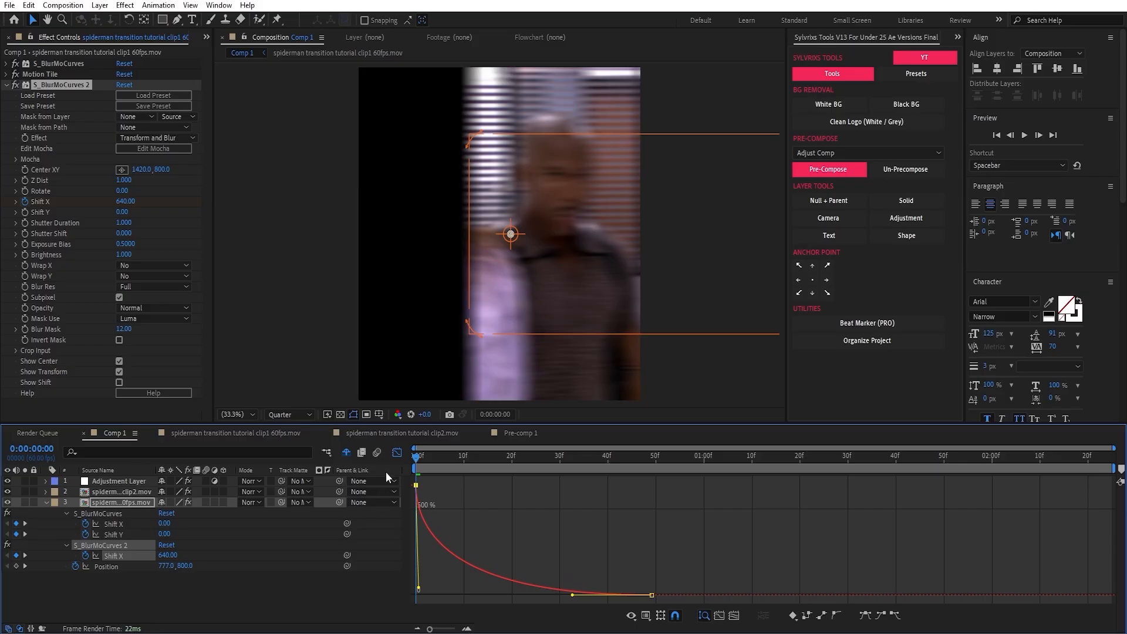
left_click(397, 453)
left_click_drag(52, 86, 52, 71)
Step: Add a second S_BlurMoCurves effect to the clip2 layer and place it above Motion Tile
key("ctrl+space")
type("s_blurmo")
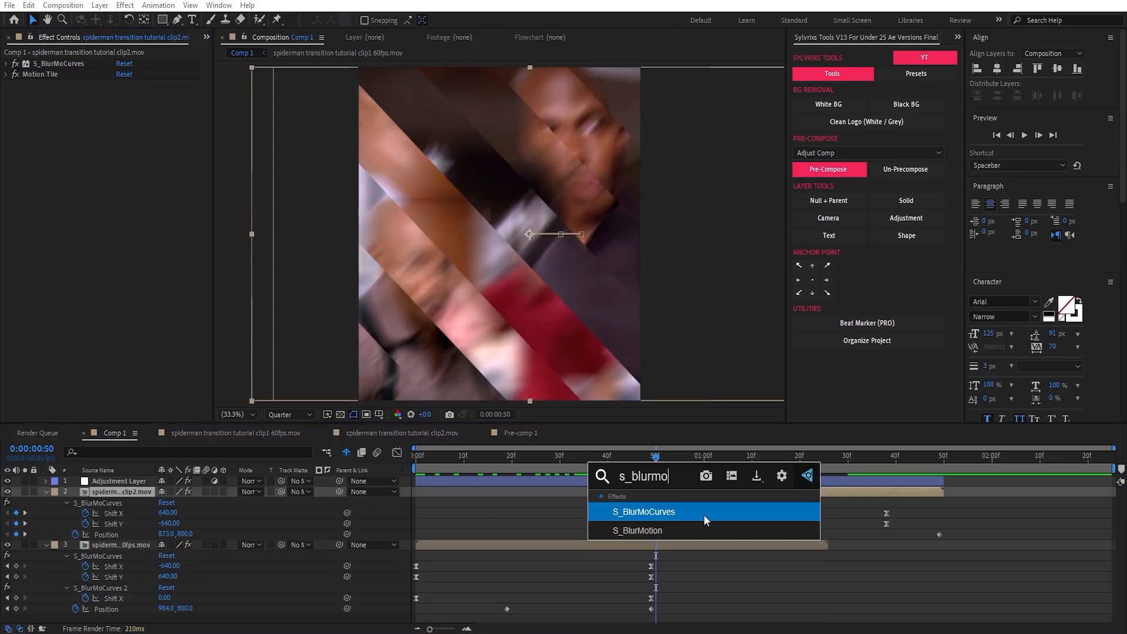
key("Return")
left_click_drag(50, 85, 55, 70)
Step: Keyframe clip2's second Shift X at -640 on 0:00:01:38 and shape its curve to start gently and end steeply
left_click(885, 459)
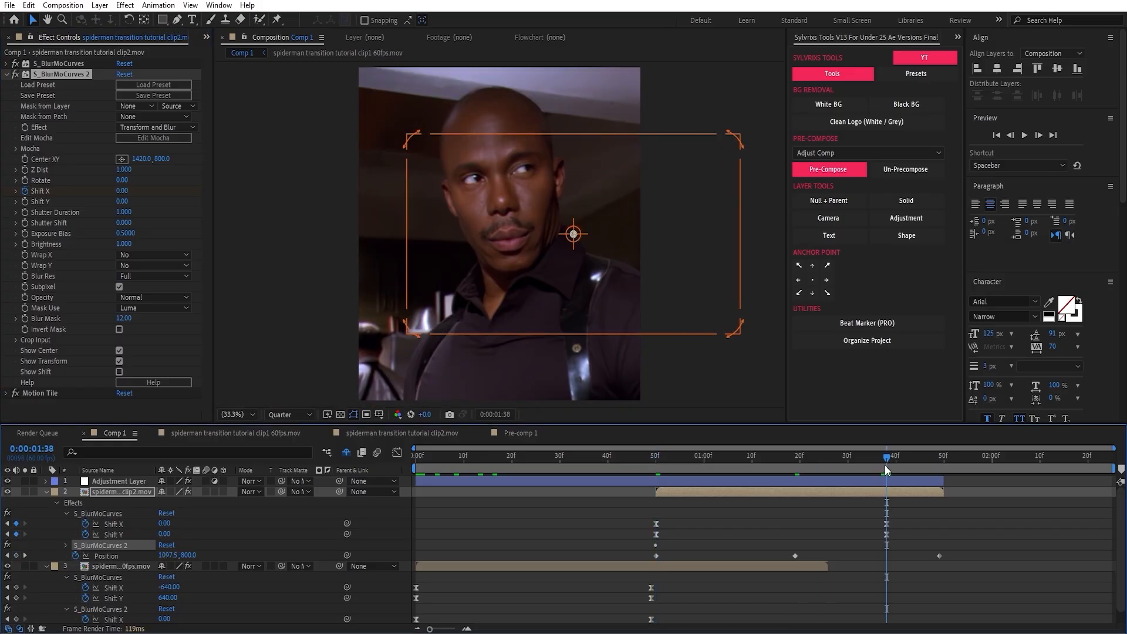
left_click_drag(122, 192, 85, 195)
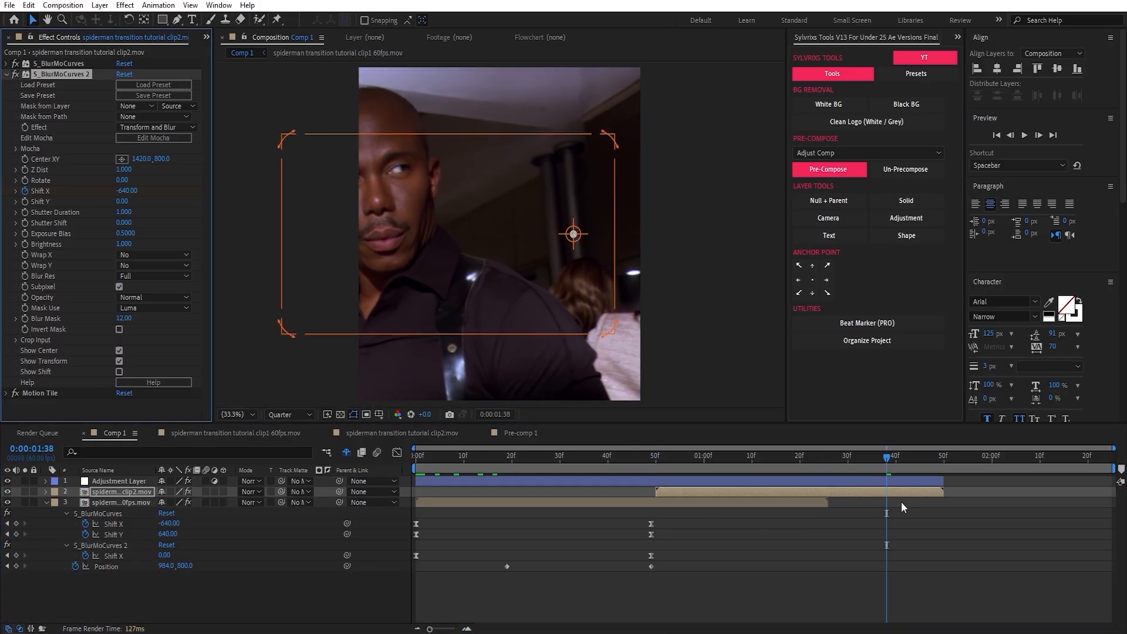
key("u")
key("shift+F3")
left_click_drag(883, 544, 884, 516)
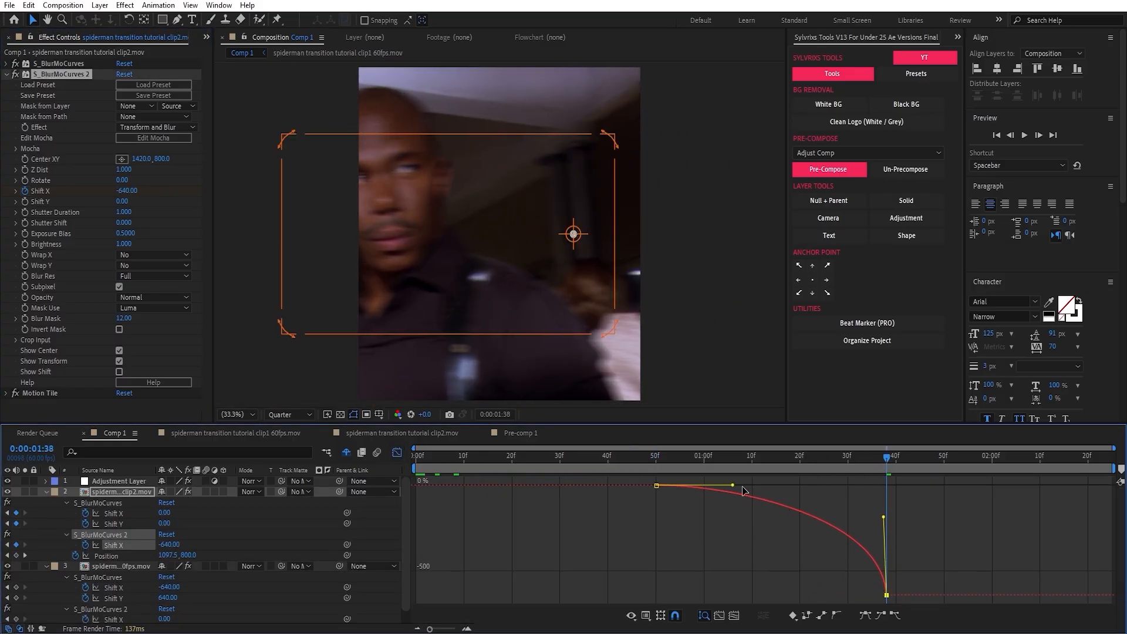
Step: Preview the transition with the added horizontal shifts on both clips
left_click(857, 499)
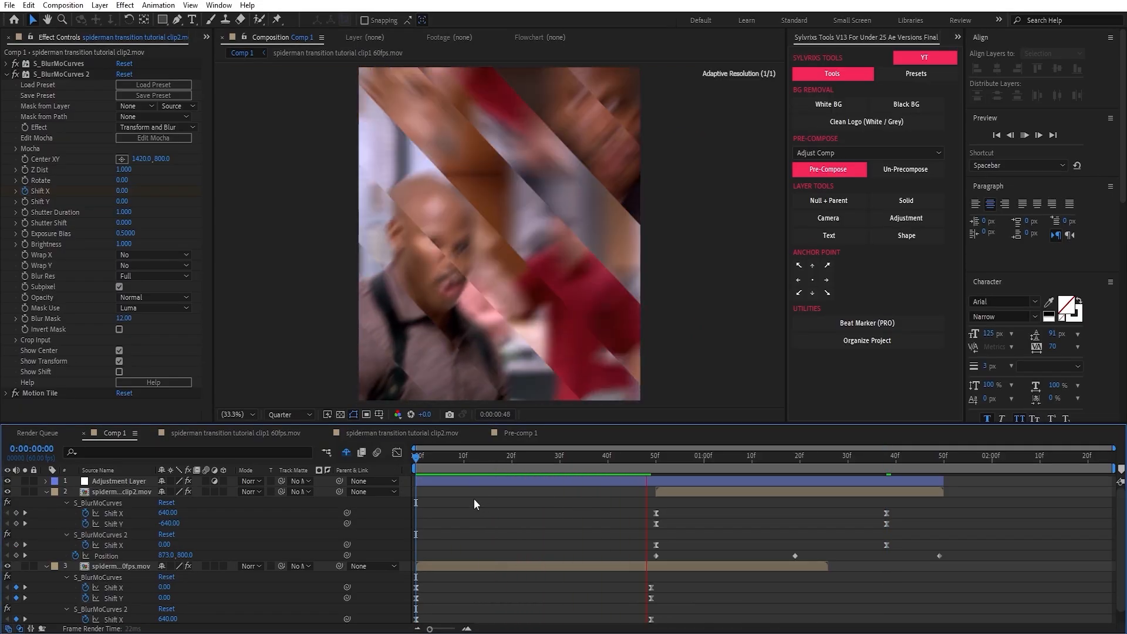
scroll(486, 533, "down", 2)
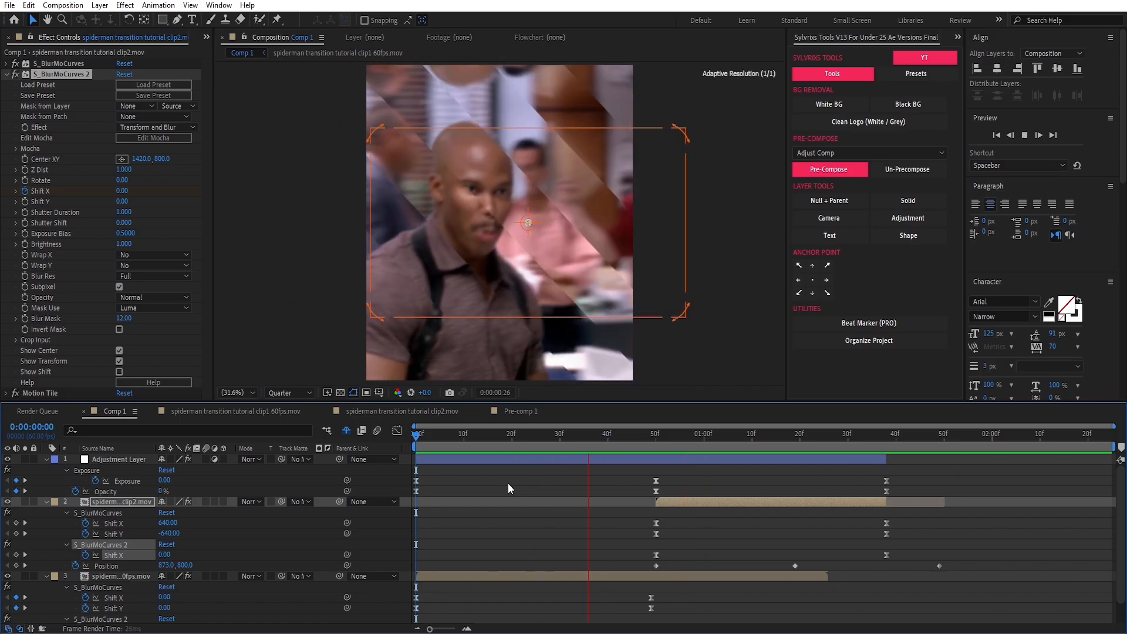
Step: Create an adjustment layer directly above the clip1 layer and apply S_BlurMoCurves to it
left_click(424, 573)
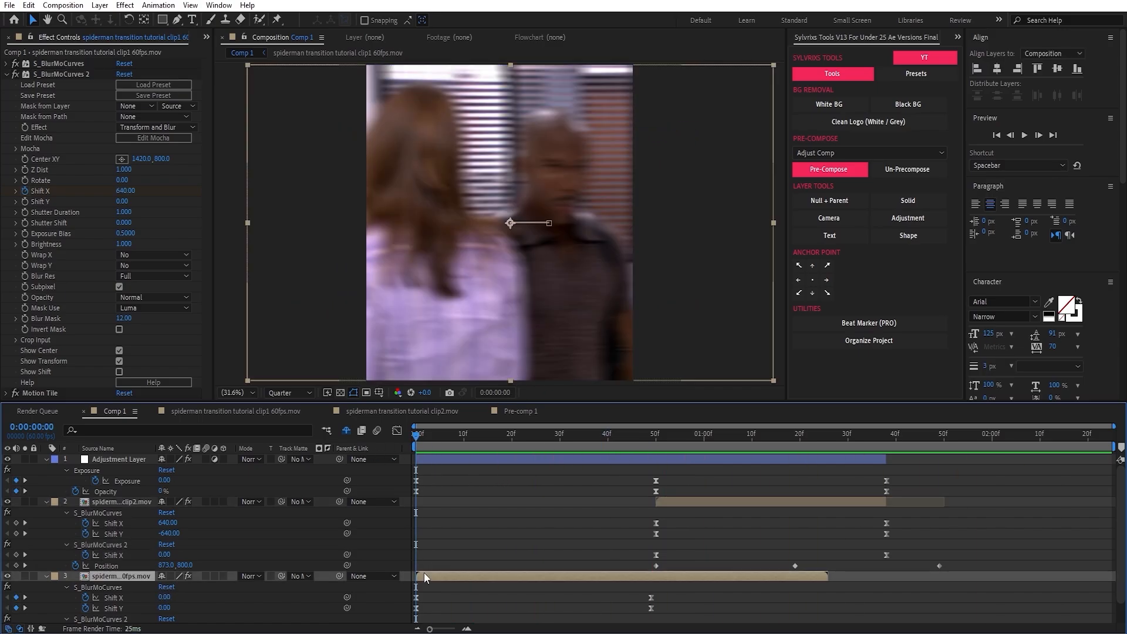
left_click(904, 218)
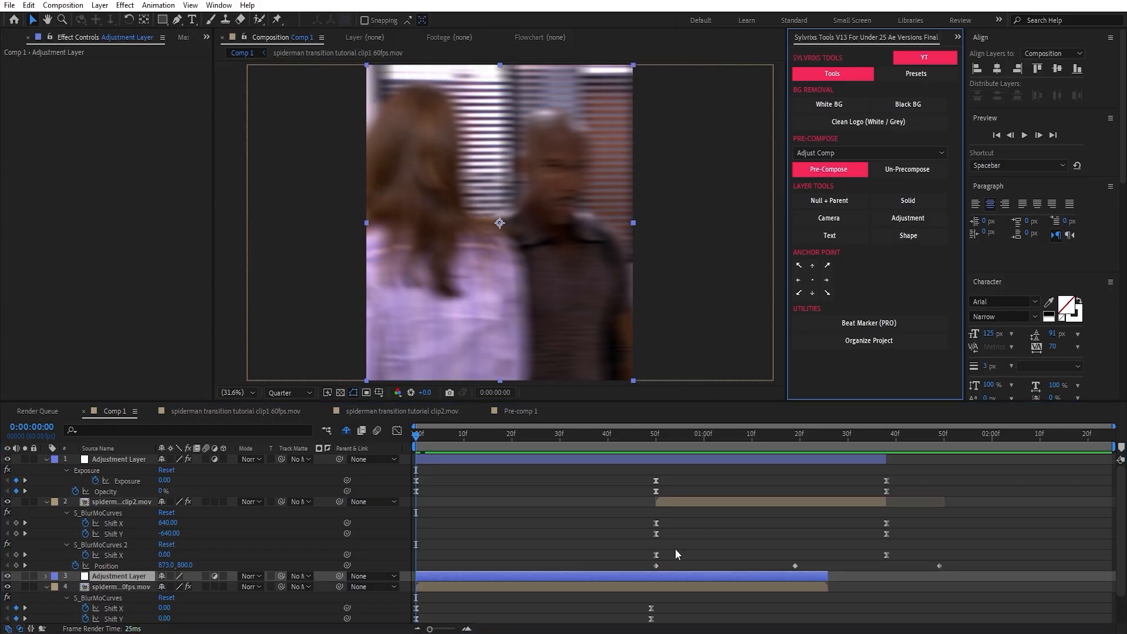
key("ctrl+space")
type("s_")
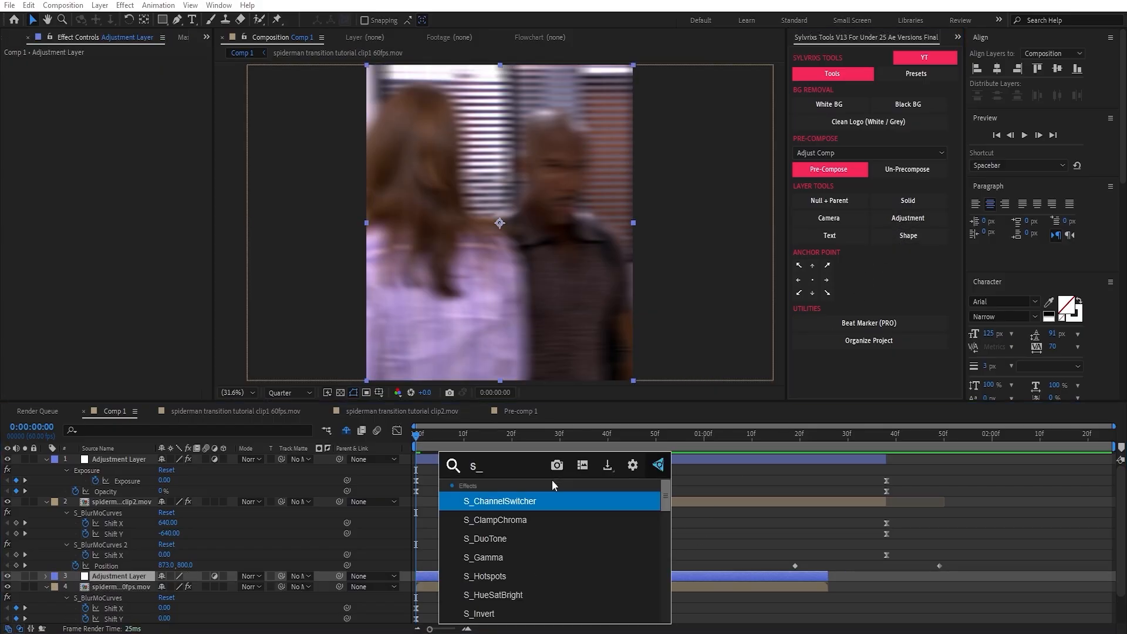
type("blurmo")
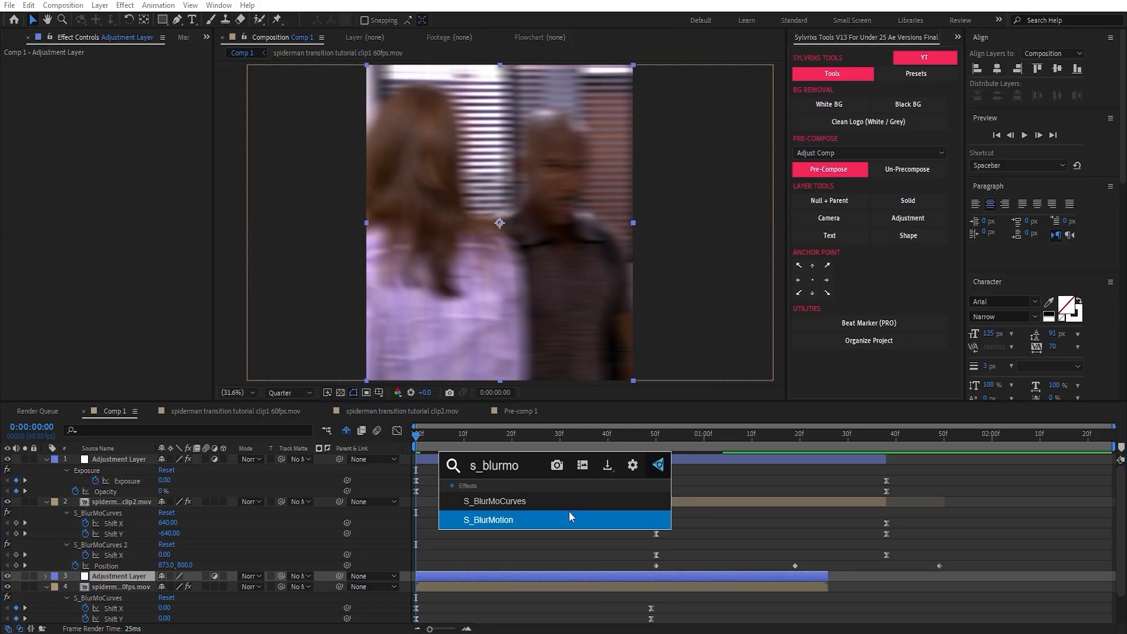
left_click(550, 498)
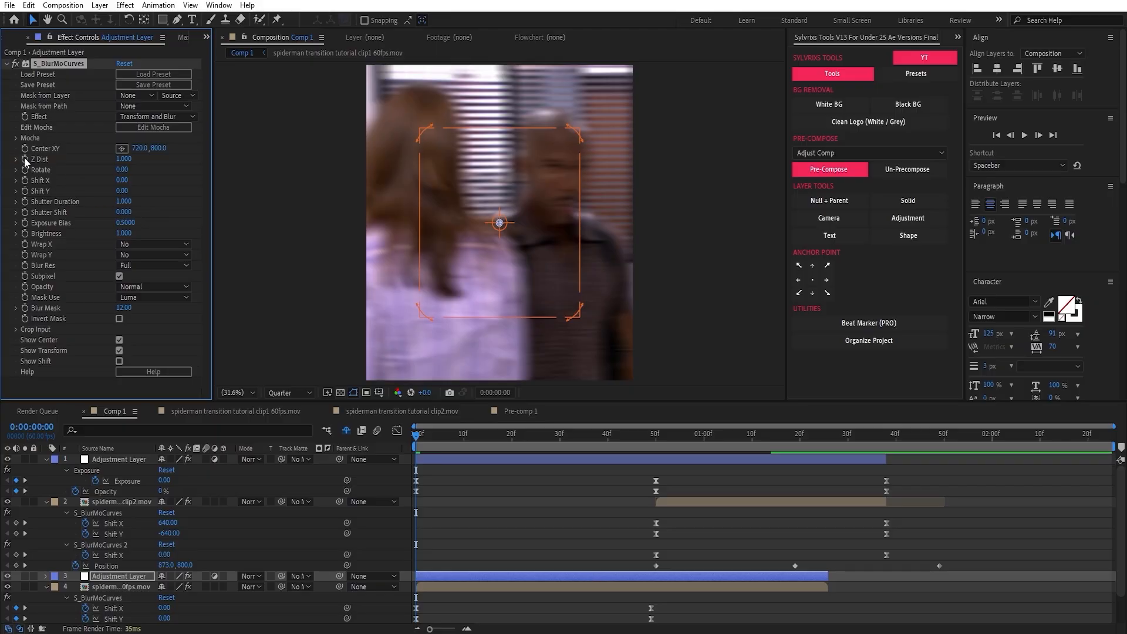
Step: Keyframe the new adjustment layer's Z Dist at 0.760 on 0:00:00:00, 1.000 at about frame 22 and 0.500 on 0:00:00:50
key("u")
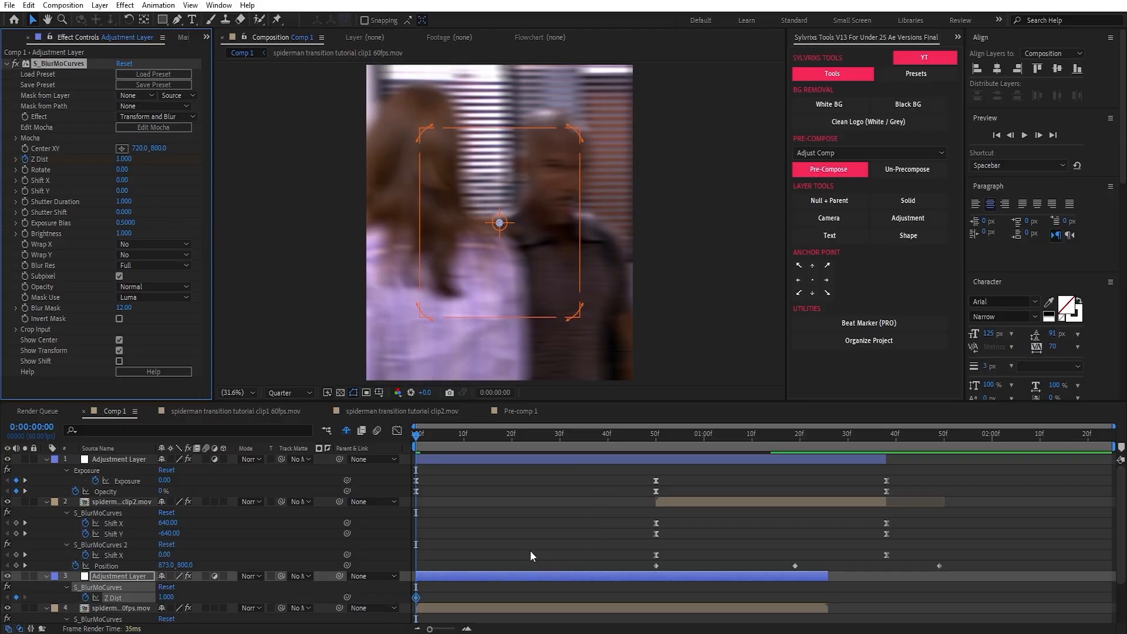
left_click_drag(126, 159, 125, 160)
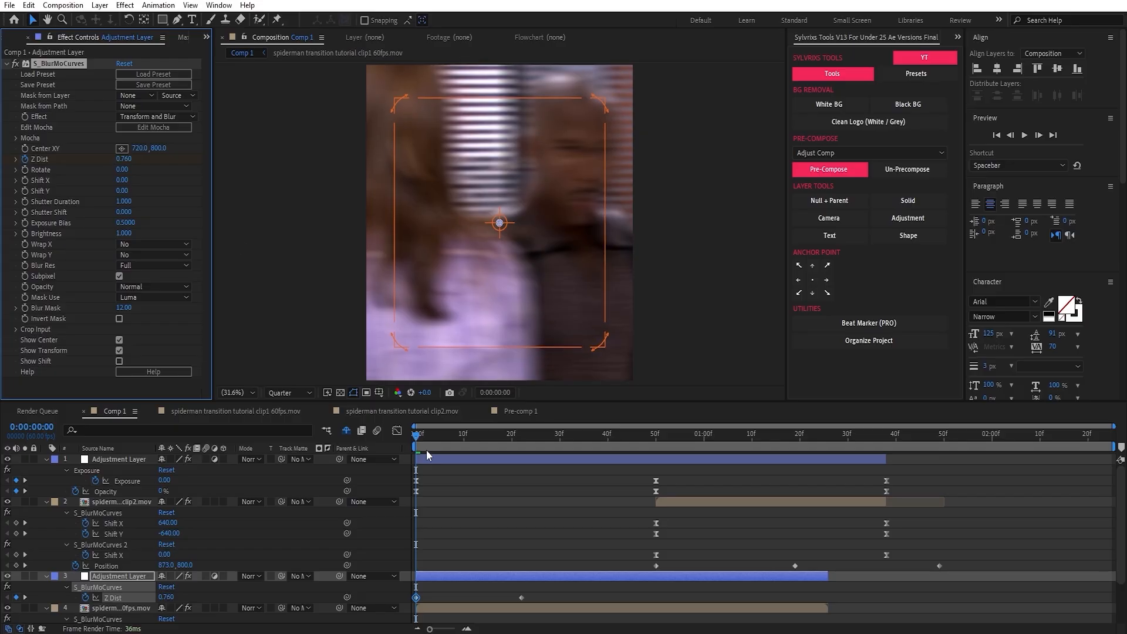
left_click_drag(426, 450, 655, 509)
left_click_drag(127, 159, 104, 161)
left_click(125, 159)
type("0.3")
key("Return")
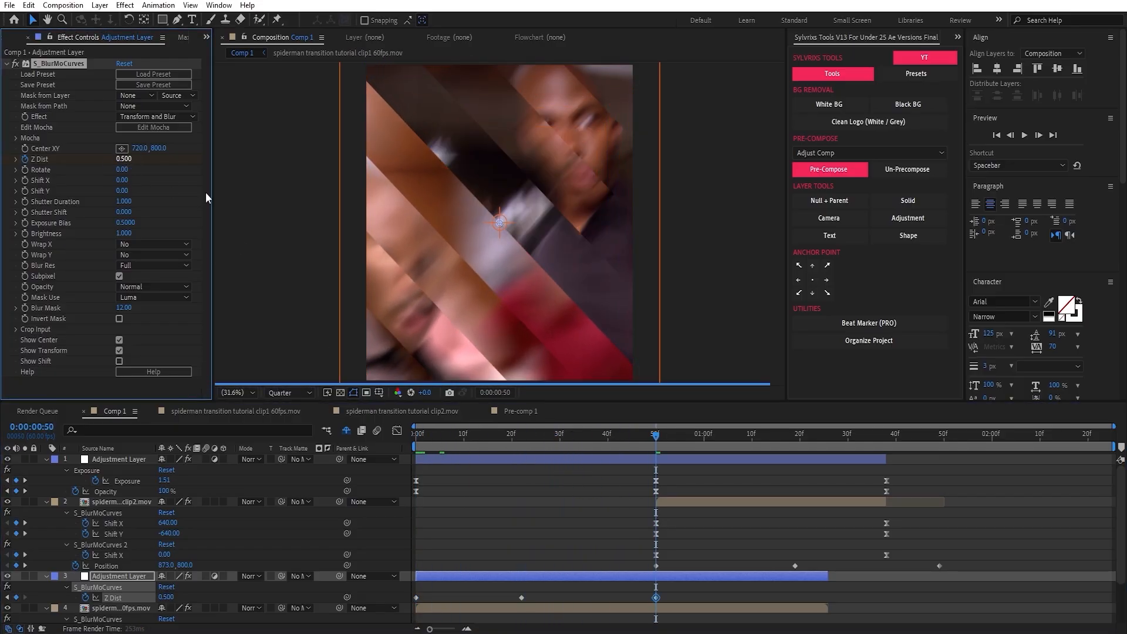
Step: Set the Z Dist keyframe at 0:00:00:00 to 0.5 and easy ease all three Z Dist keyframes
left_click_drag(656, 436, 414, 437)
left_click(124, 159)
type("0.5")
key("Return")
left_click_drag(669, 591, 437, 601)
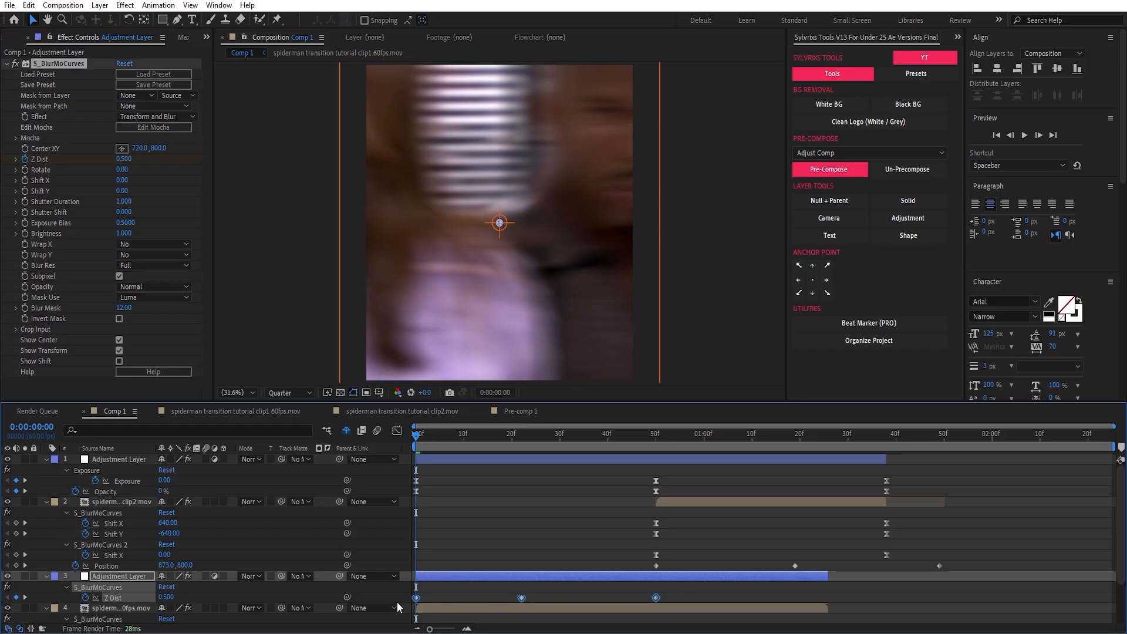
key("F9")
Step: Shape the Z Dist curve above clip1 to rise steeply at the start, round off at its peak and fall steeply at the end
left_click(521, 597)
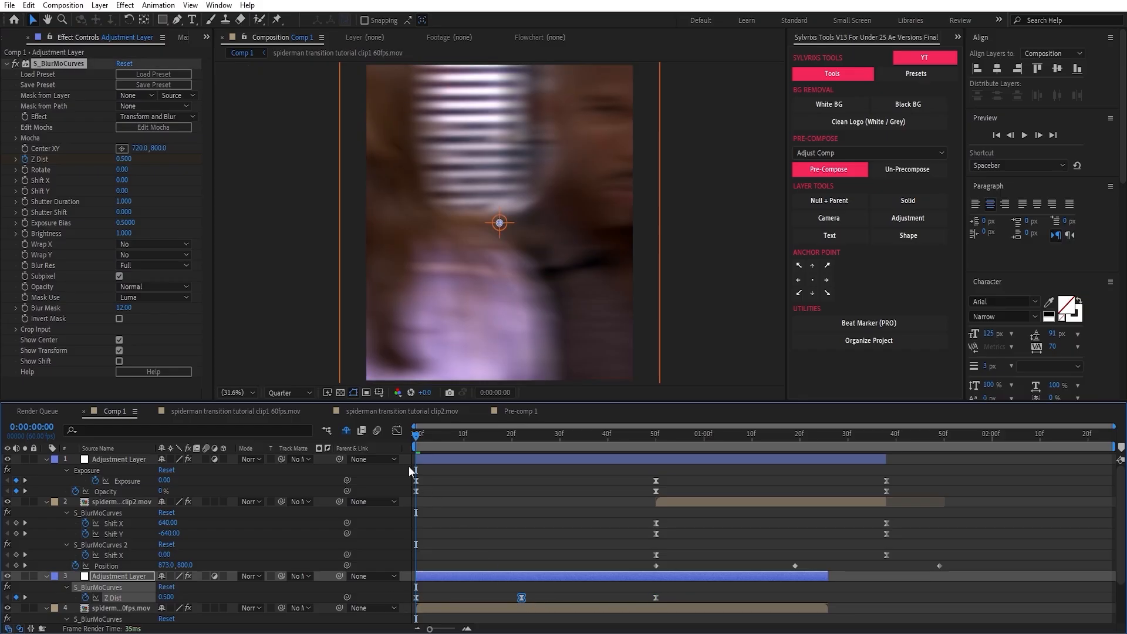
left_click(396, 432)
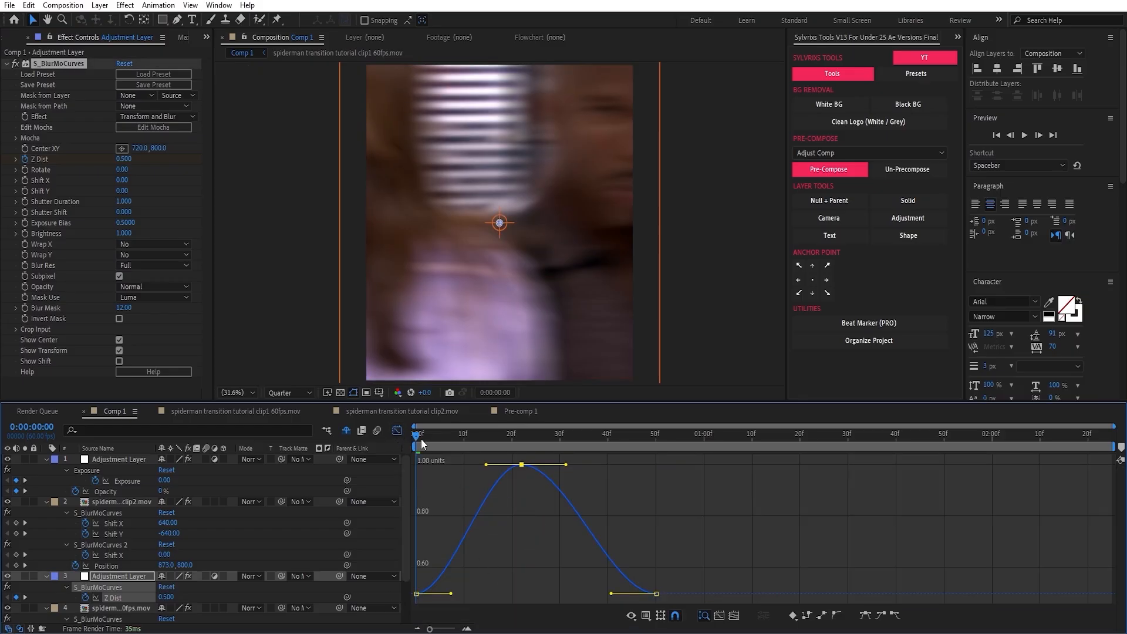
left_click_drag(421, 439, 442, 444)
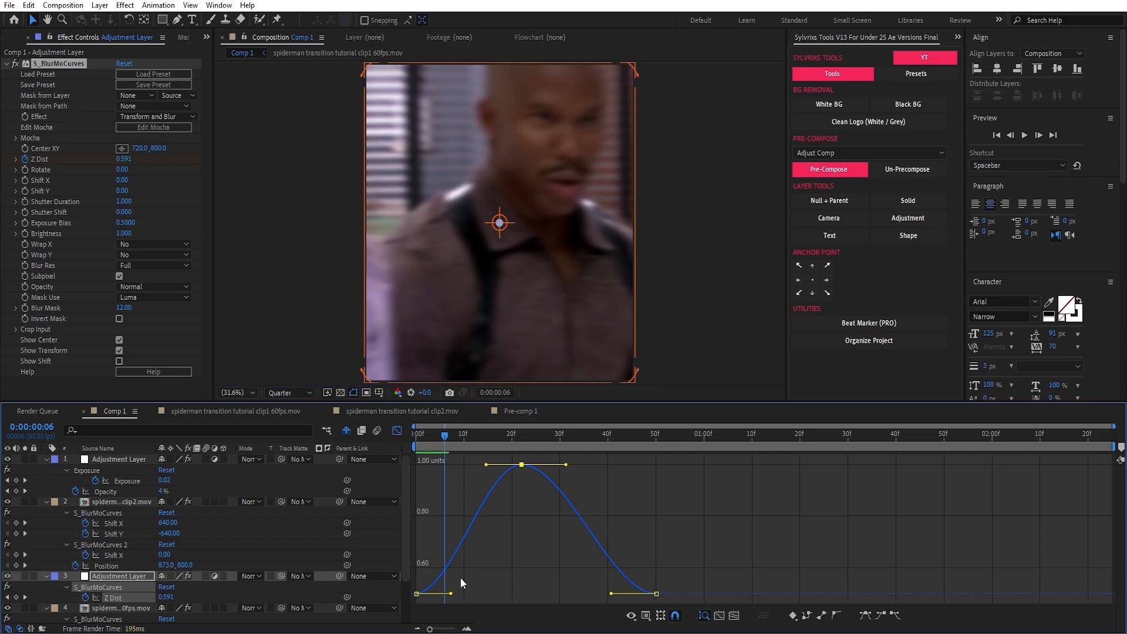
left_click_drag(450, 593, 398, 554)
left_click_drag(686, 564, 691, 523)
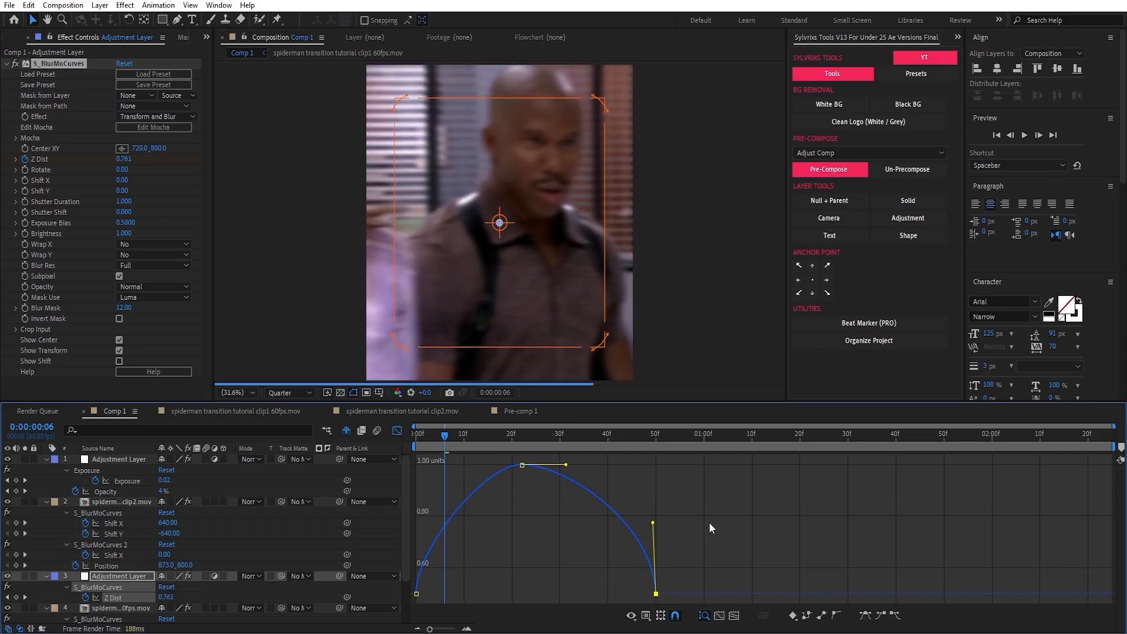
left_click(487, 534)
double_click(495, 473)
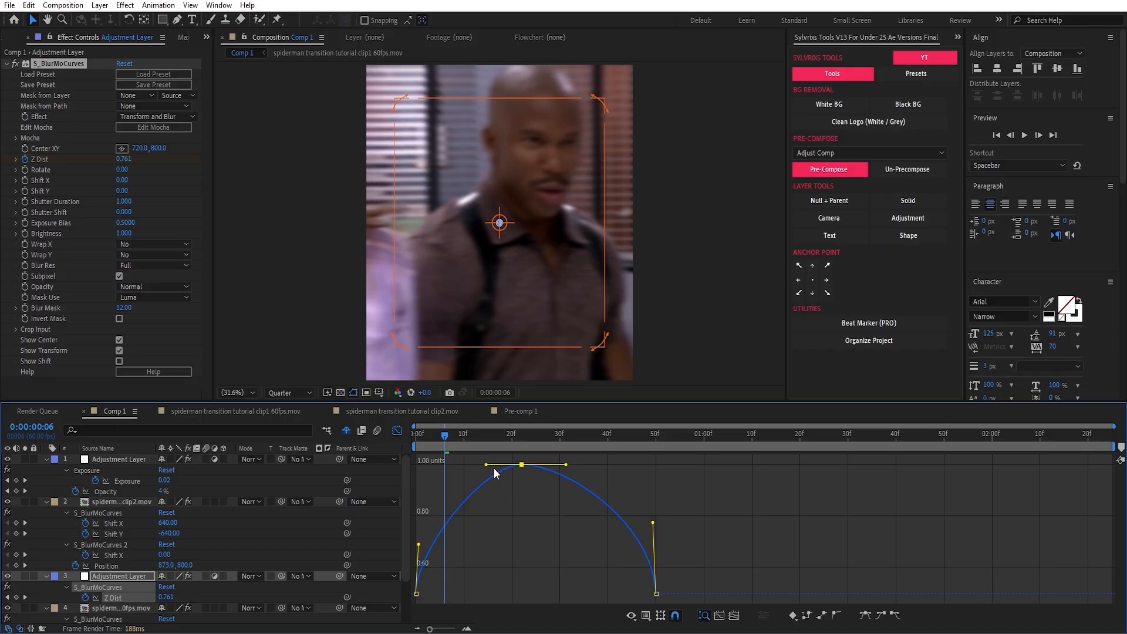
left_click_drag(486, 465, 403, 441)
left_click(483, 480)
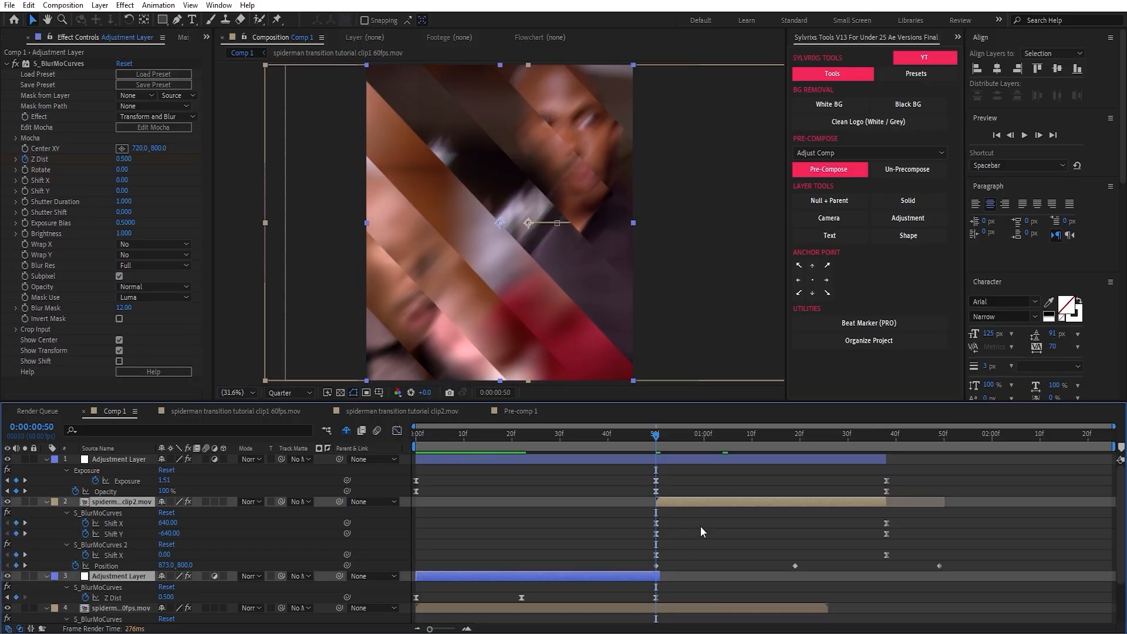
Step: Add an S_BlurMoCurves adjustment layer above clip2 and place its eased Z Dist keyframes on 0:00:00:50, 0:00:01:15 and 0:00:01:38
left_click(720, 502)
left_click(729, 513)
left_click_drag(761, 523, 737, 523)
left_click_drag(656, 523, 776, 522)
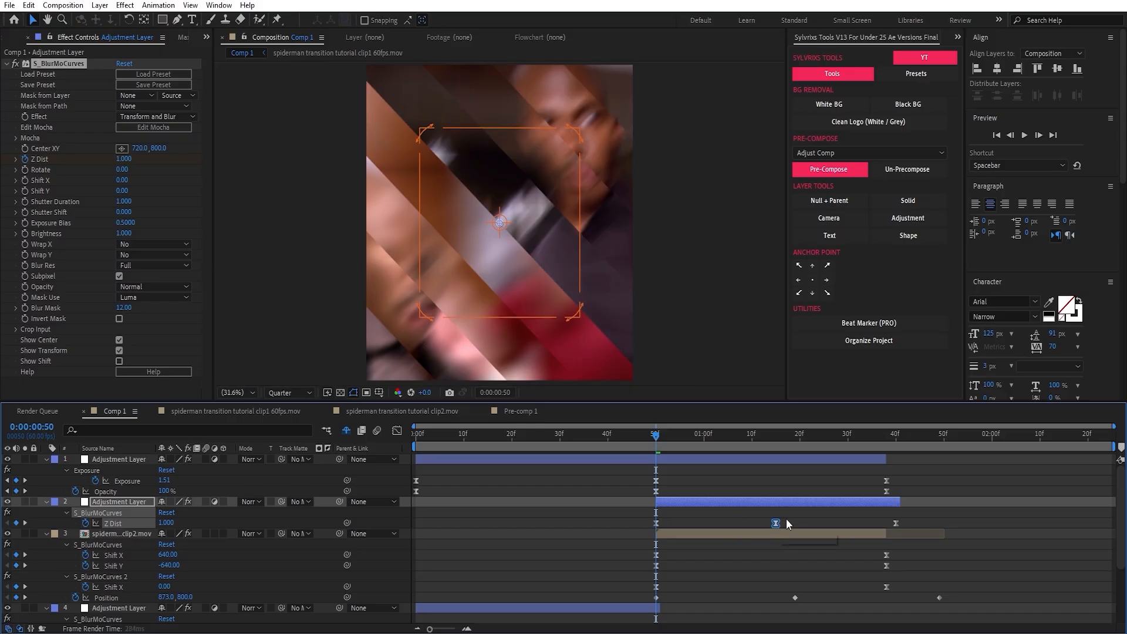
left_click_drag(896, 523, 886, 523)
left_click(898, 523)
left_click(886, 522)
Step: Set the last Z Dist keyframe to 1.000 and shape the curve to be steep at both ends and flat at the middle
key("shift+F3")
left_click(813, 546)
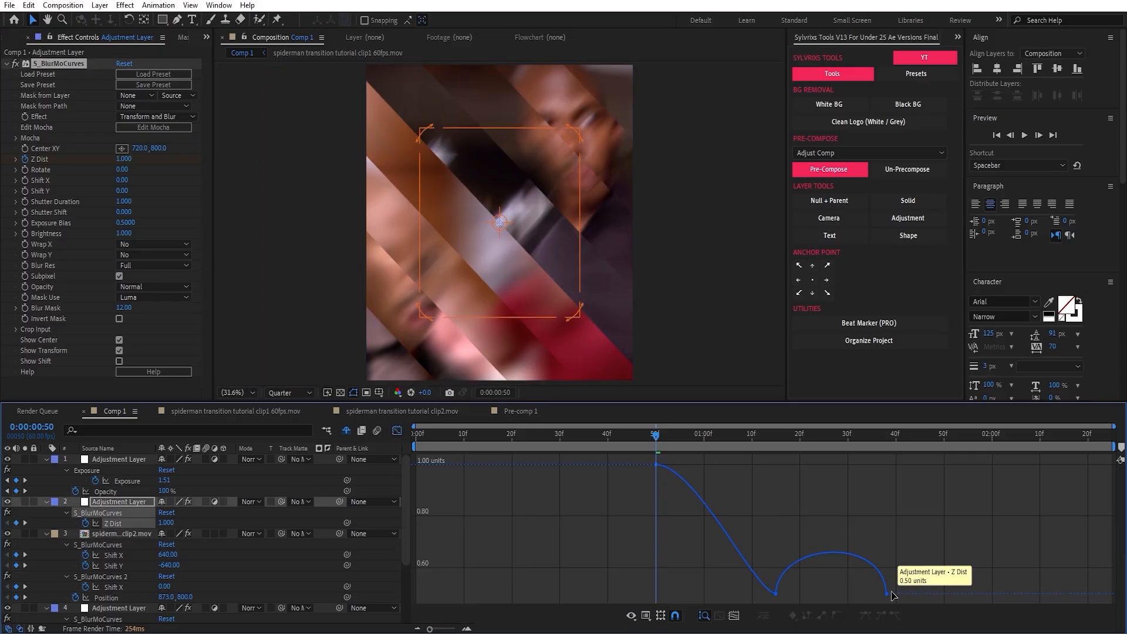
mouse_move(886, 594)
left_mouse_down()
mouse_move(891, 464)
mouse_move(882, 592)
left_mouse_up()
left_click_drag(779, 541, 817, 593)
left_click_drag(695, 465, 658, 559)
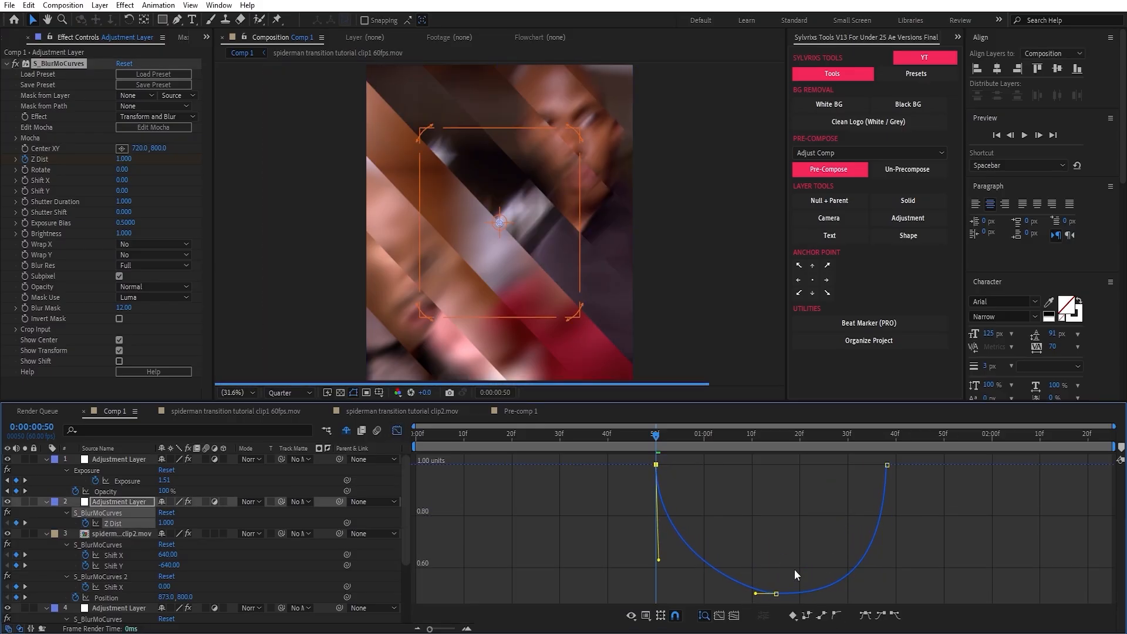
left_click_drag(755, 593, 740, 593)
left_click(744, 527)
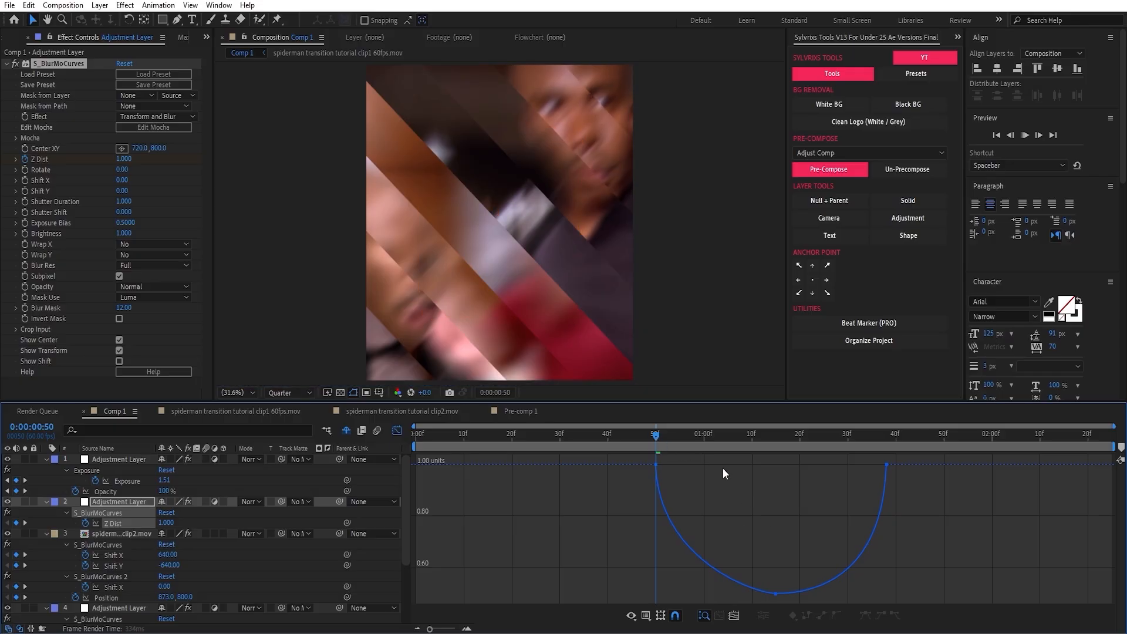
Step: Preview the zoom on clip2 and set its middle Z Dist keyframe at 0:00:01:15 to 0.8
key("space")
key("space")
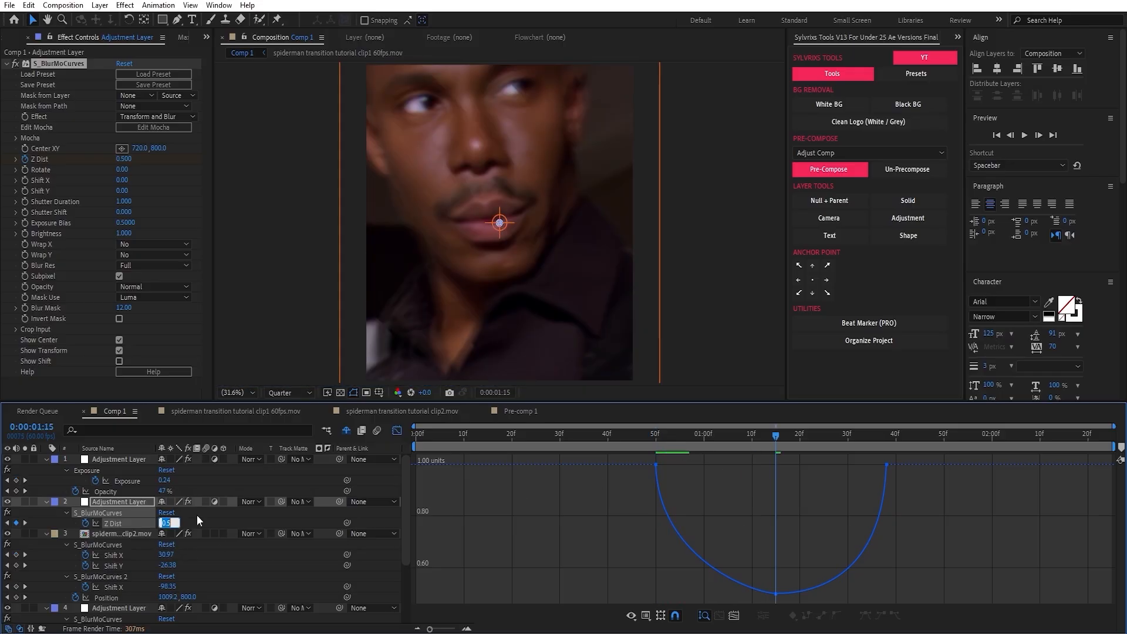
type("0.8")
key("Return")
key("Return")
Step: Reshape the Z Dist curve above clip2 into a symmetrical dip with steep ends and a smooth low point
left_click_drag(658, 559, 638, 525)
left_click(886, 465)
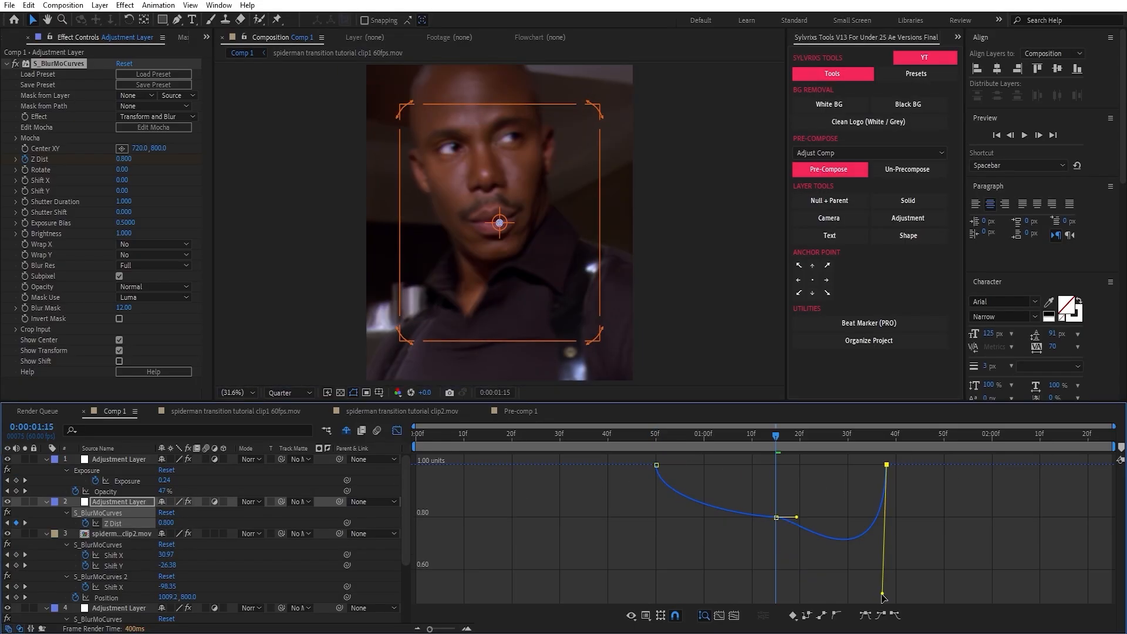
left_click_drag(881, 594, 883, 530)
left_click(776, 593)
left_click_drag(756, 593, 803, 593)
left_click_drag(658, 558, 629, 529)
left_click(629, 529)
left_click(656, 465)
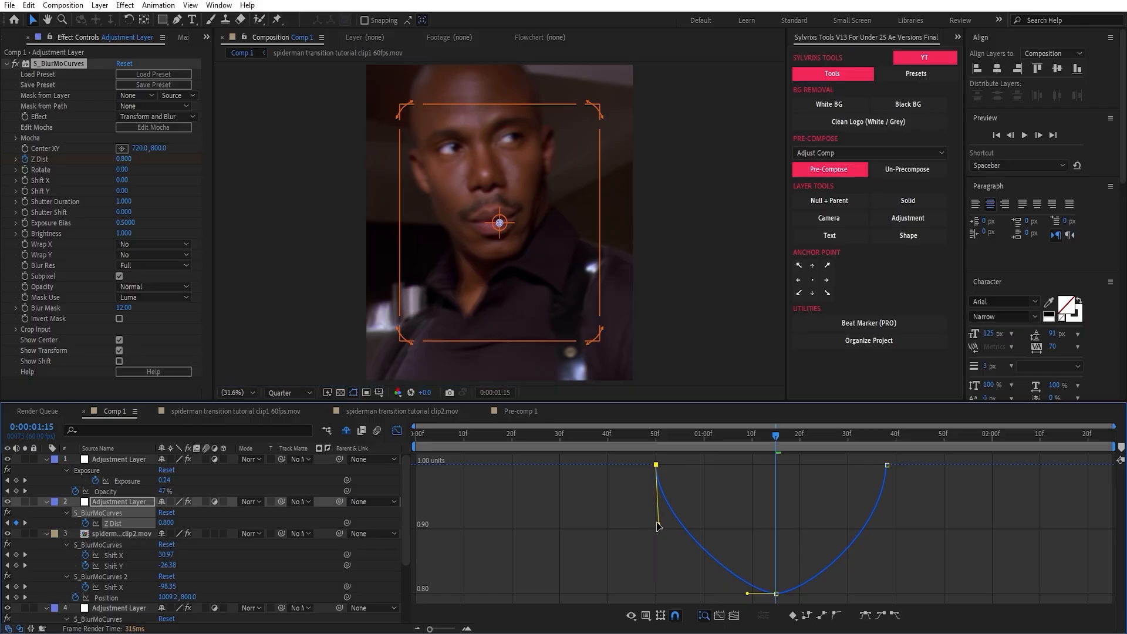
left_click(886, 465)
left_click_drag(884, 533, 883, 528)
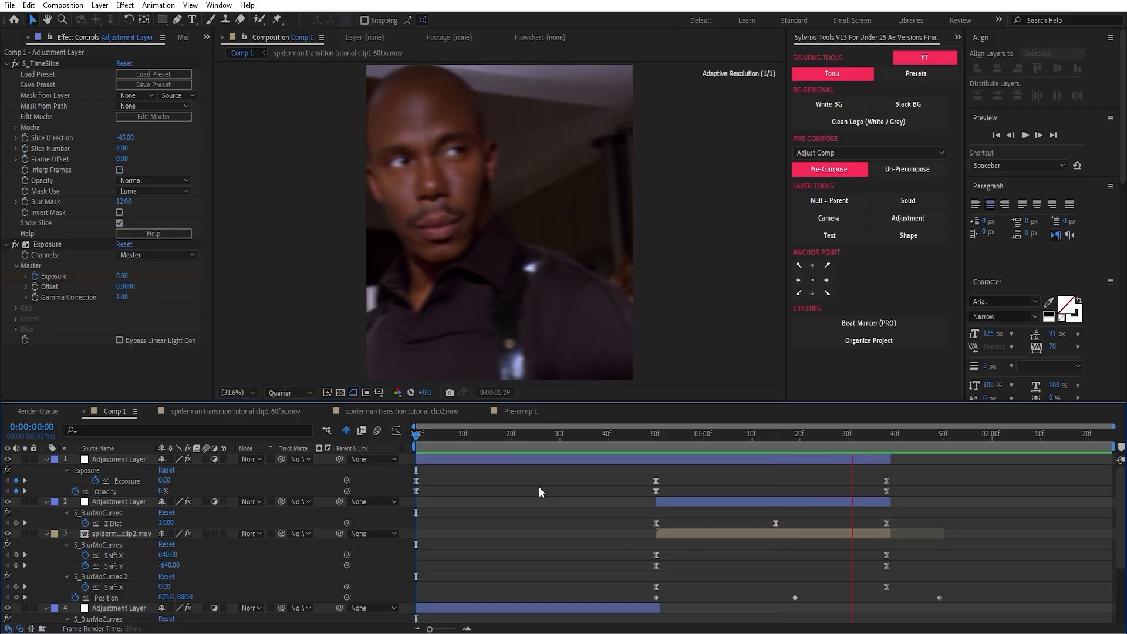
Step: Collapse the properties of all layers and trim clip1's zoom adjustment layer to end at 0:00:00:50
key("space")
key("ctrl+a")
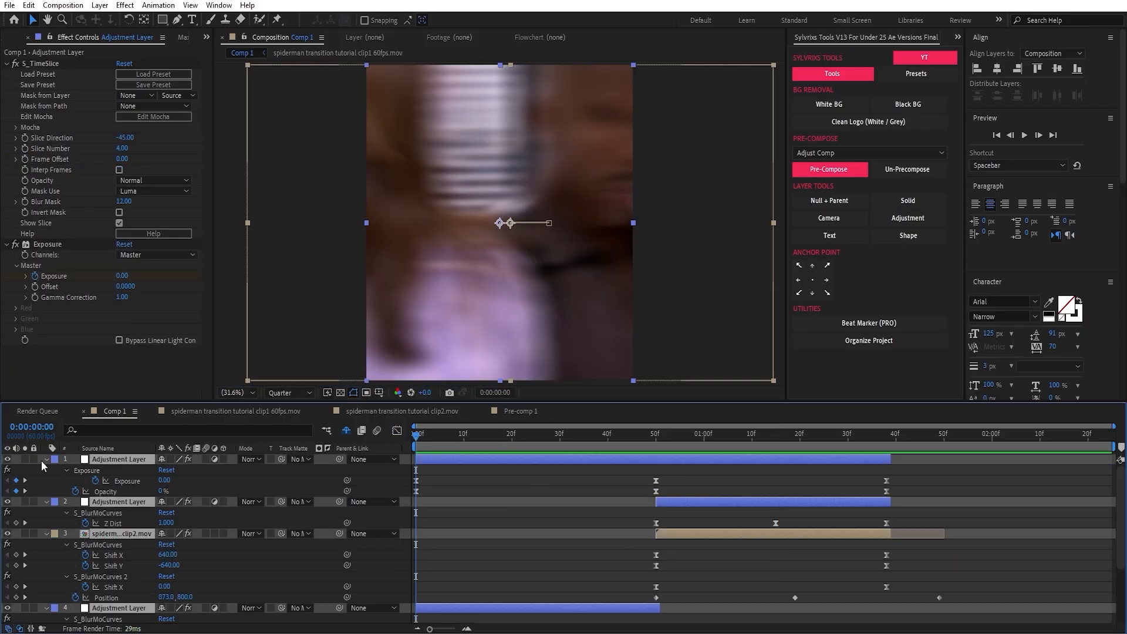
left_click(47, 460)
left_click(529, 524)
key("space")
left_click_drag(456, 439, 656, 453)
left_click_drag(659, 491, 655, 492)
left_click(640, 531)
Step: Preview the transition from the start with the zooms on both clips
left_click_drag(656, 437, 385, 440)
key("space")
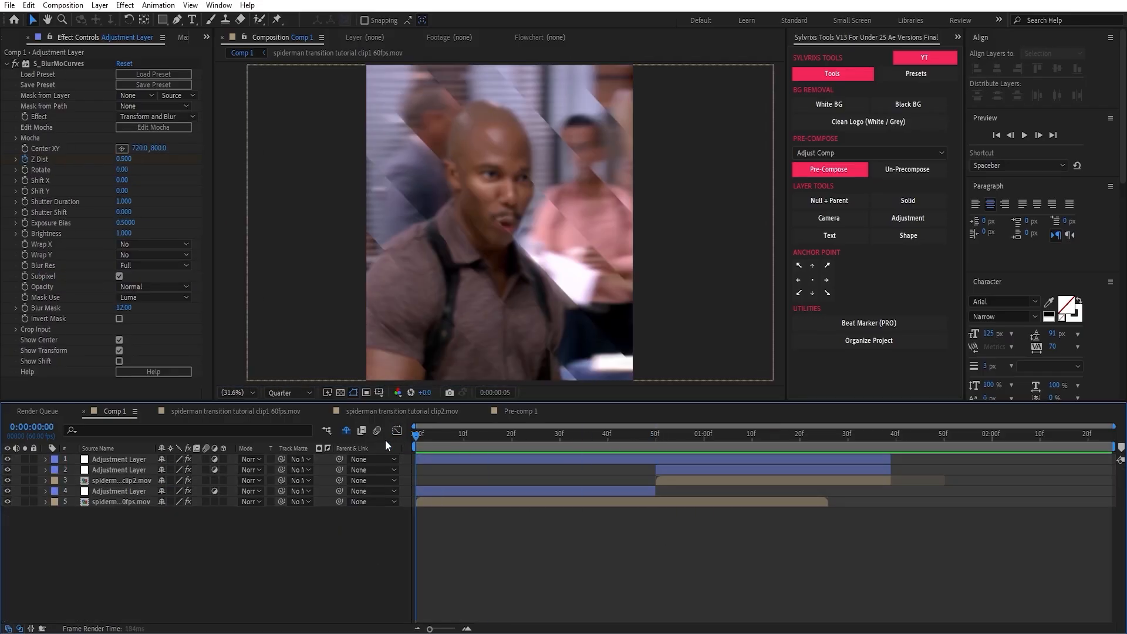
key("Return")
Step: Keyframe Rotate in clip1's first S_BlurMoCurves at 27.00 on 0:00:00:00 and 0.00 at about frame 23
left_click(470, 498)
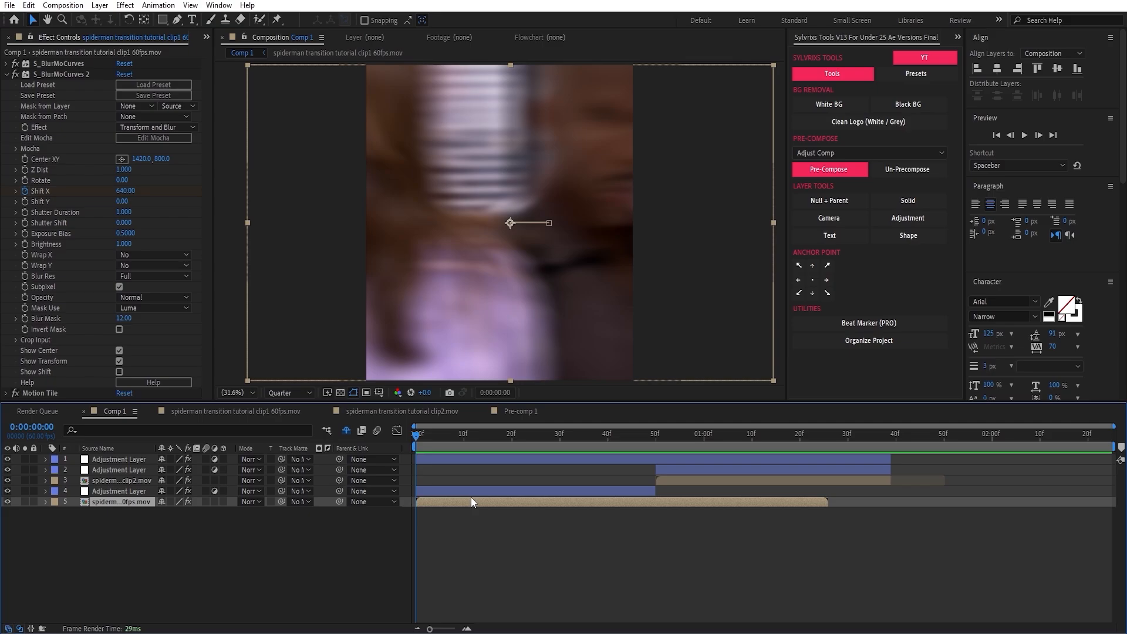
left_click(6, 74)
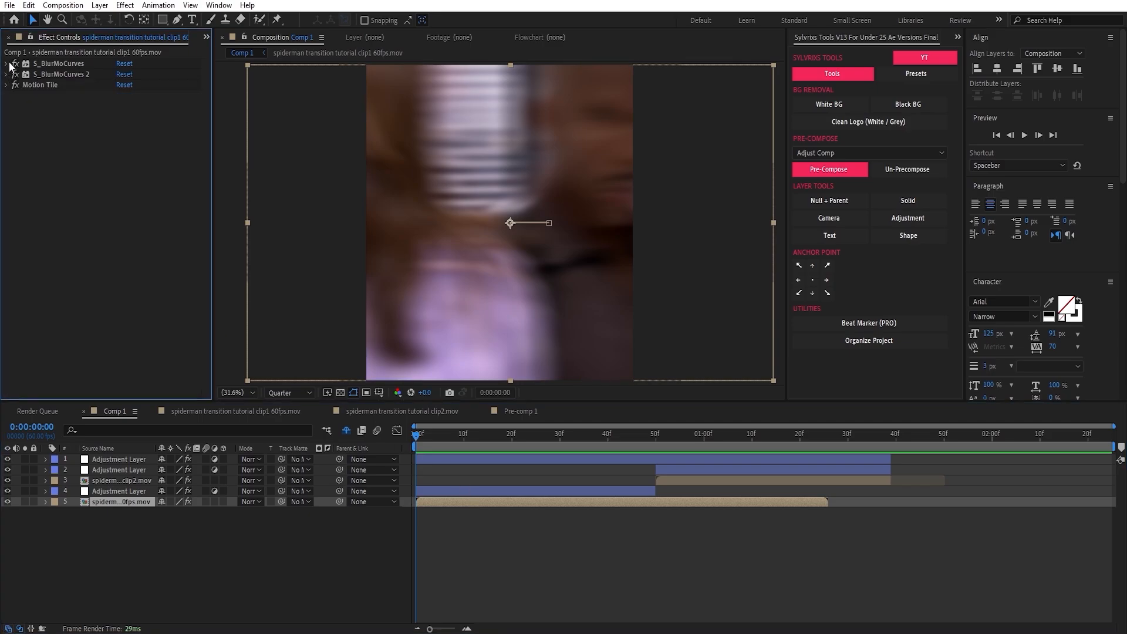
left_click(6, 64)
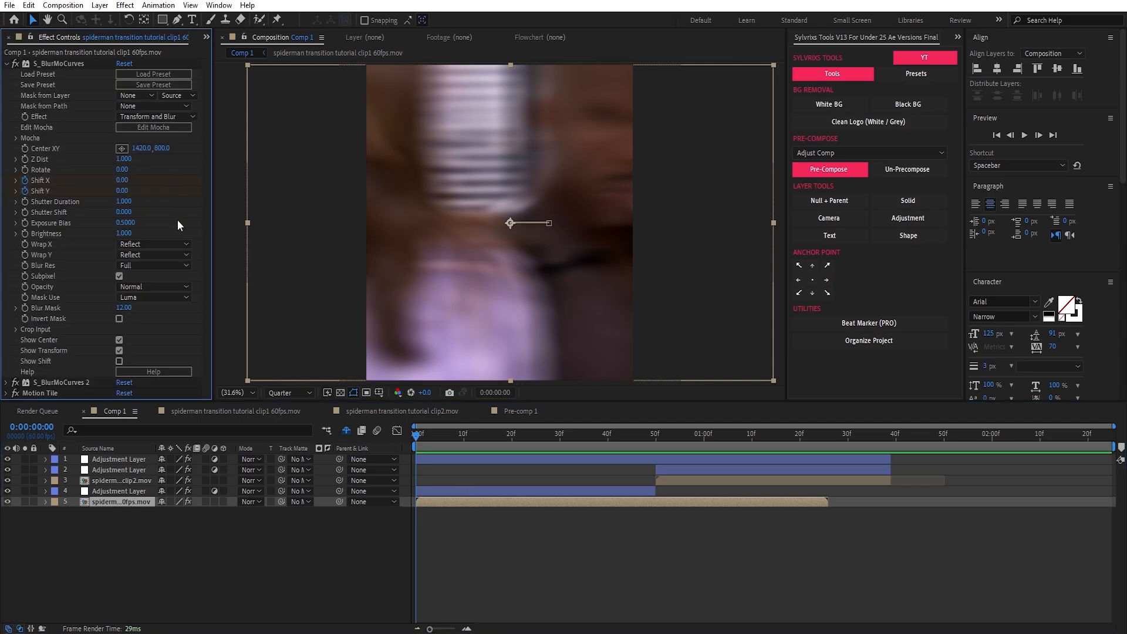
left_click(24, 168)
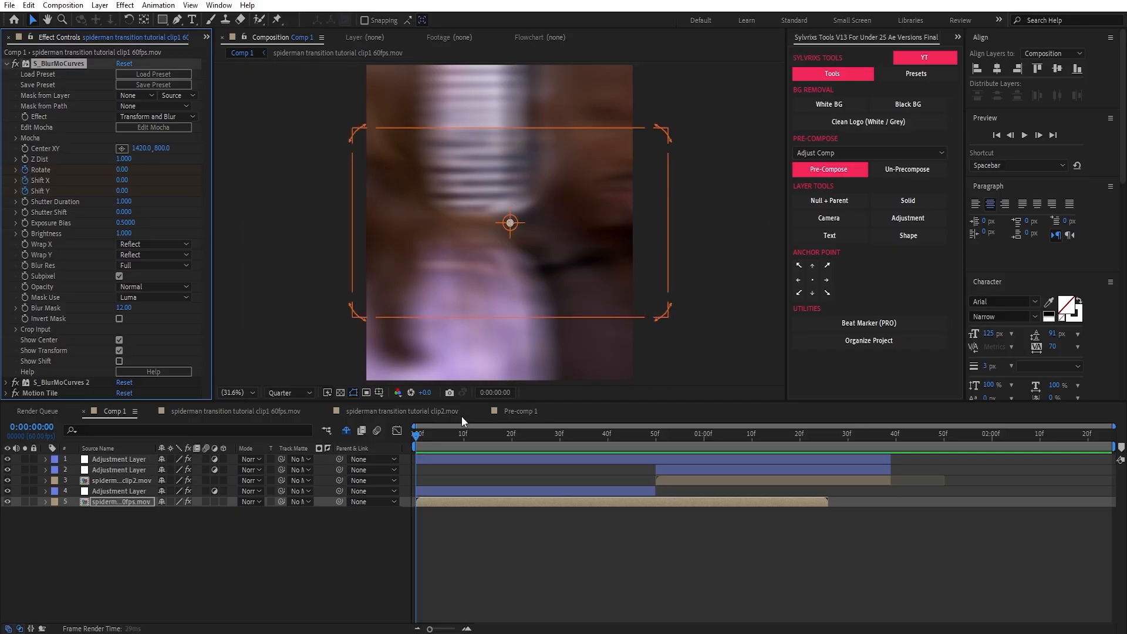
key("u")
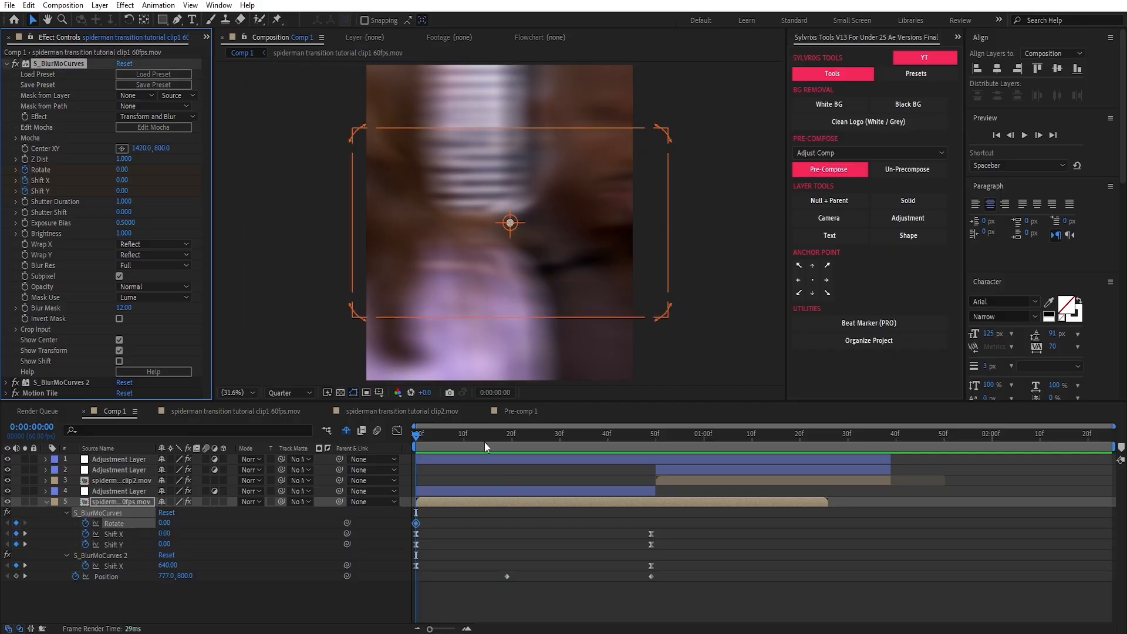
left_click(526, 438)
left_click(16, 522)
left_click(7, 523)
left_click_drag(165, 522, 181, 523)
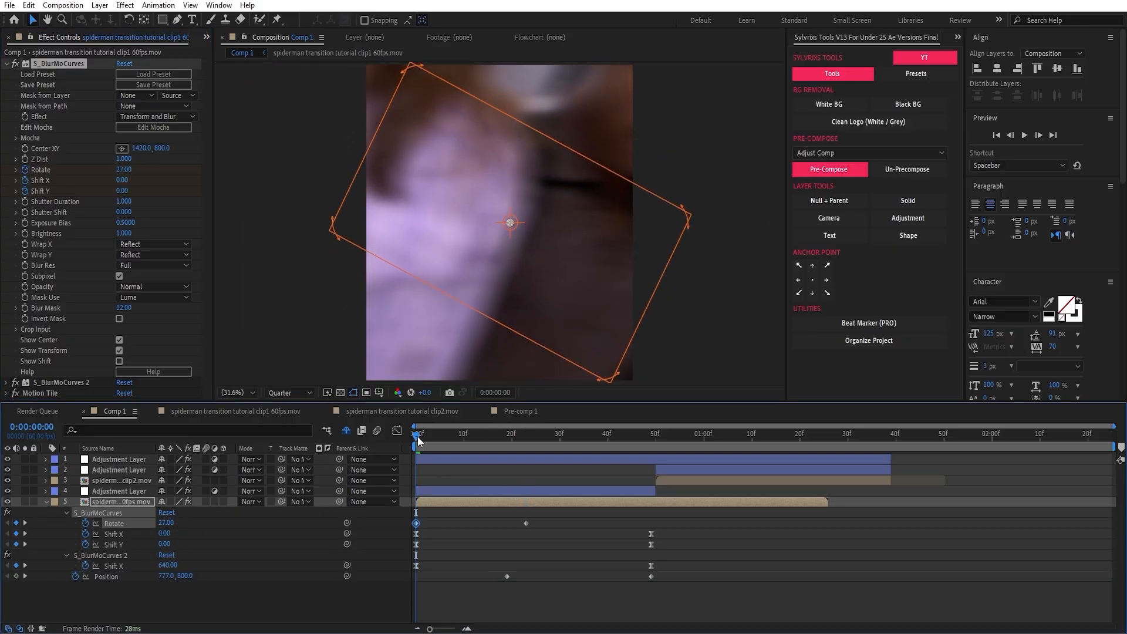
Step: Keyframe clip1's Rotate at 13.00 on 0:00:00:49, change the starting keyframe to a negative angle and easy ease the keyframes
left_click_drag(417, 436, 652, 493)
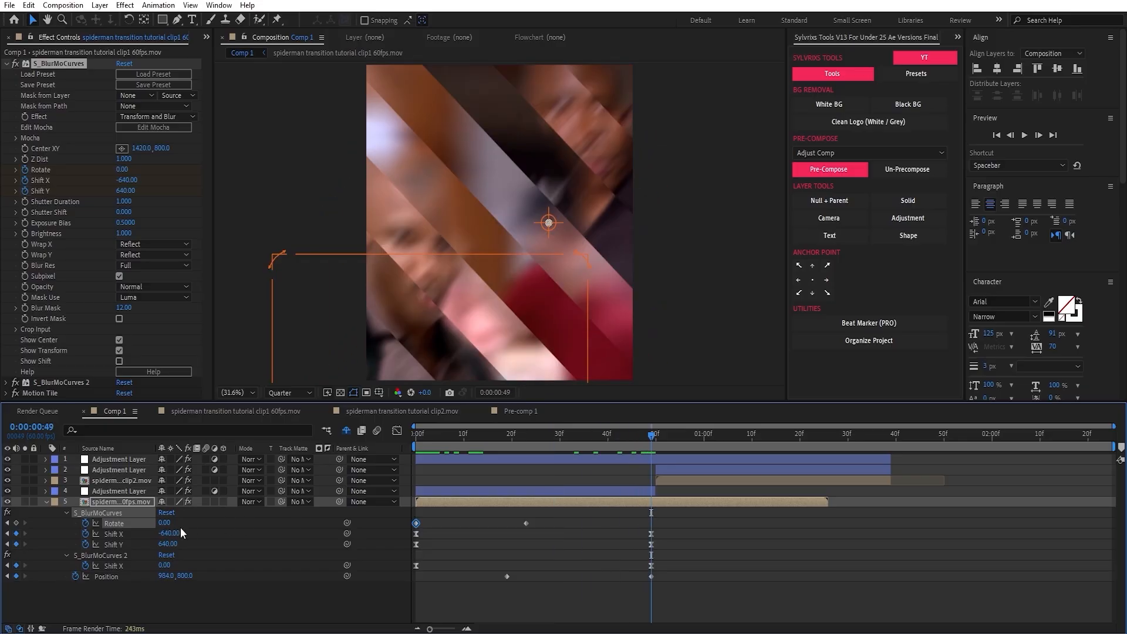
left_click_drag(169, 522, 141, 528)
key("Home")
left_click_drag(417, 437, 411, 526)
left_click(652, 523)
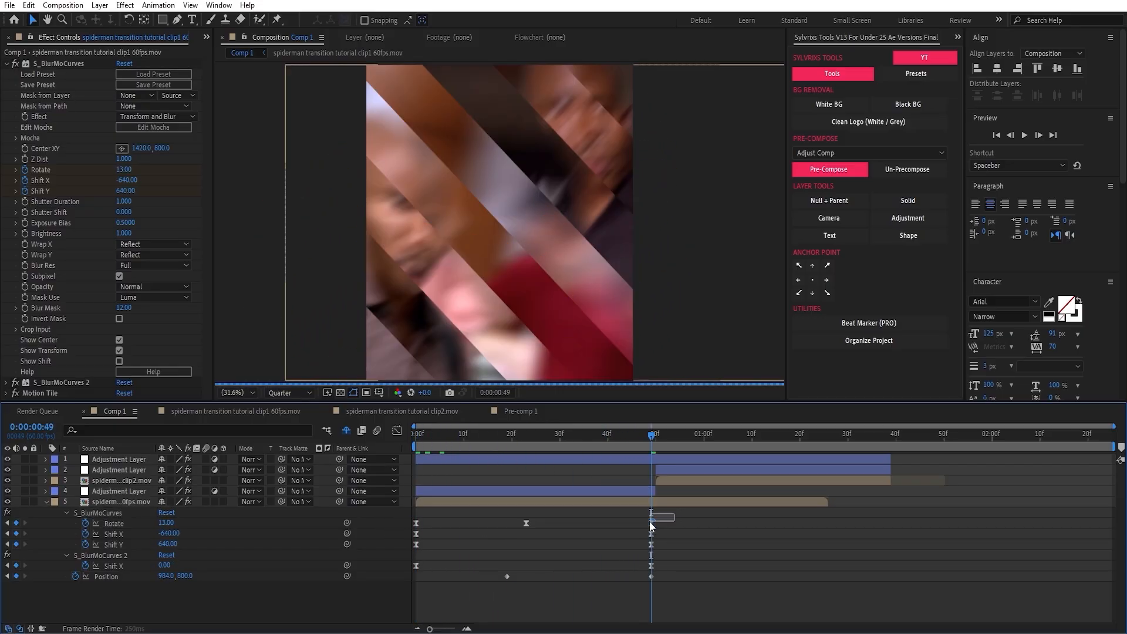
Step: Shape clip1's Rotate curve to be steep at both ends and slope gently upward through the middle keyframe
left_click(396, 432)
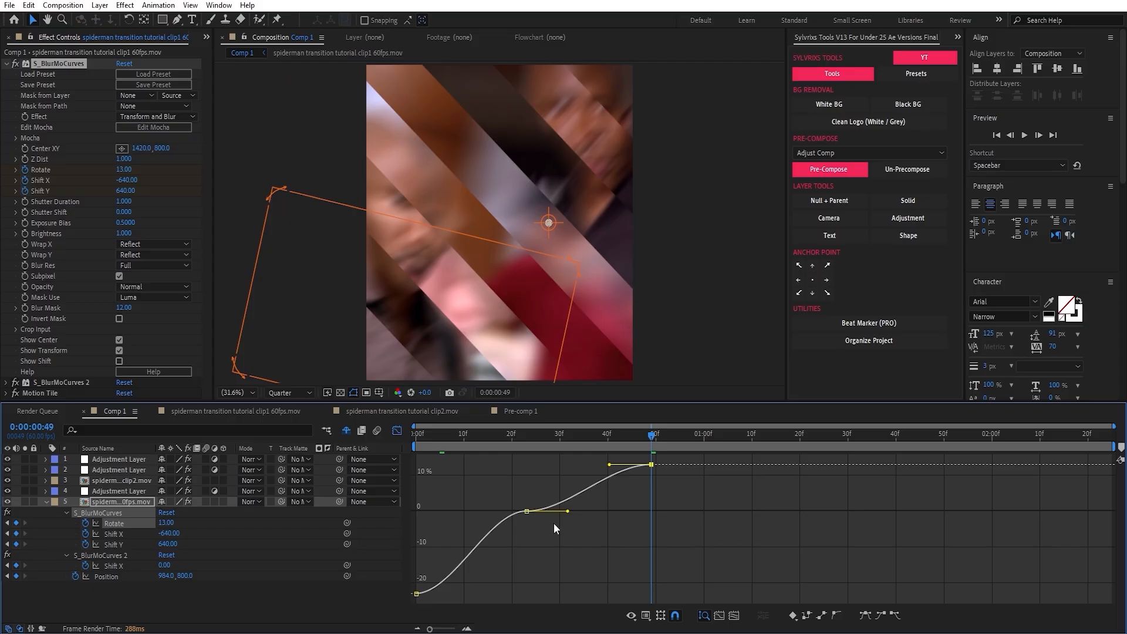
left_click_drag(511, 503, 510, 503)
left_click_drag(452, 594, 417, 562)
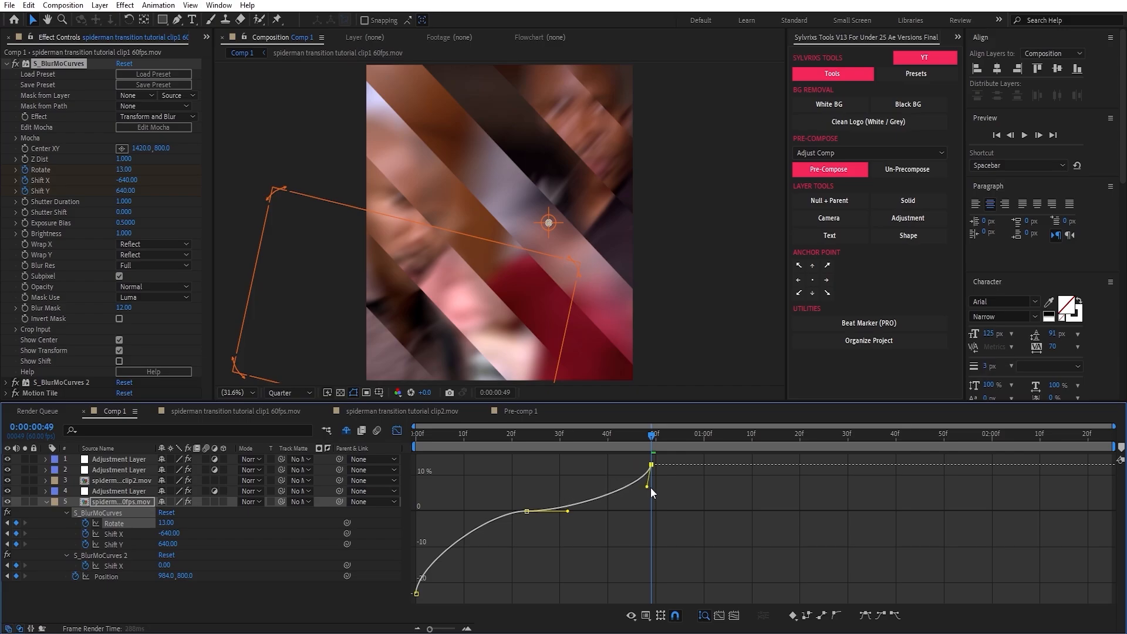
left_click_drag(557, 526, 498, 494)
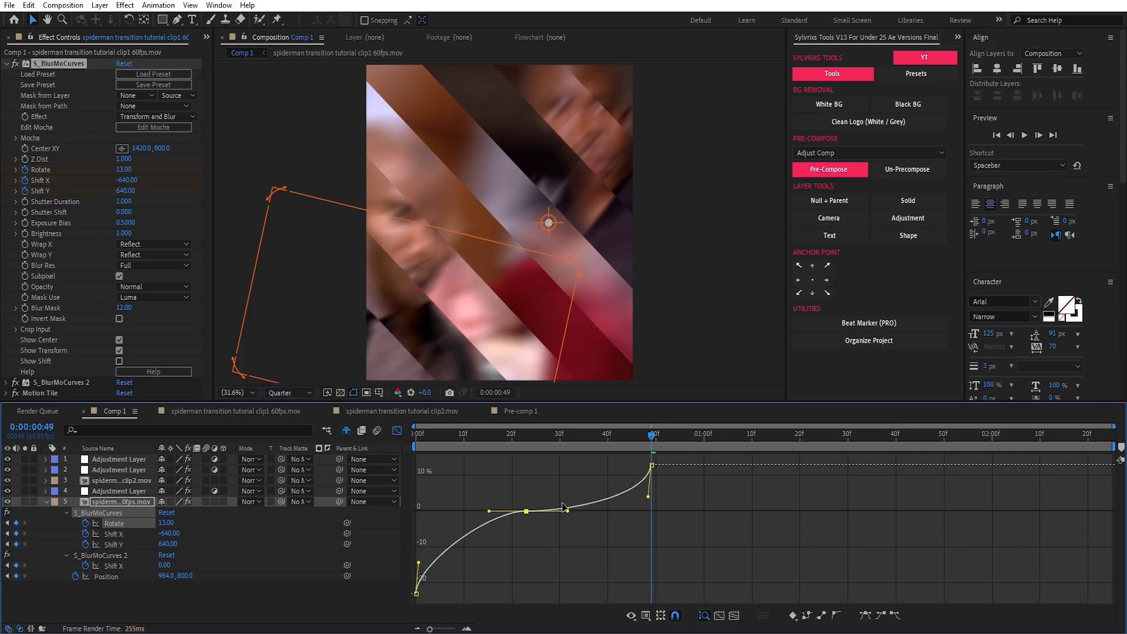
left_click_drag(565, 508, 566, 499)
left_click_drag(489, 511, 484, 525)
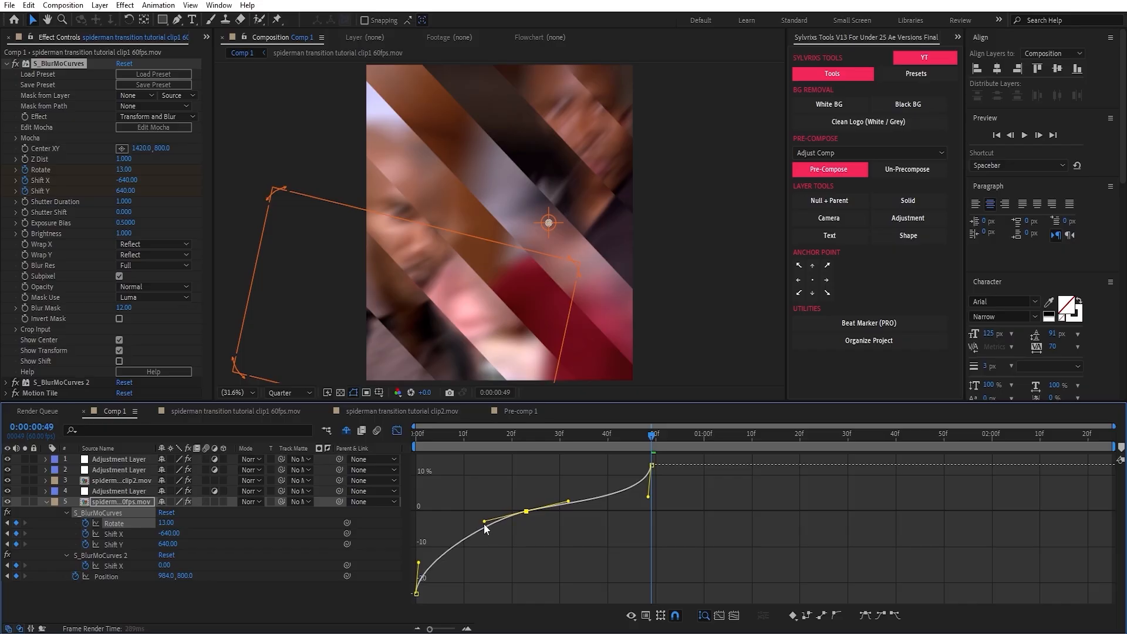
left_click(568, 518)
Step: Keyframe Rotate in clip2's first S_BlurMoCurves at 25.00 on 0:00:00:50, 0.00 at about 0:00:01:12, and again on 0:00:01:37
left_click(699, 482)
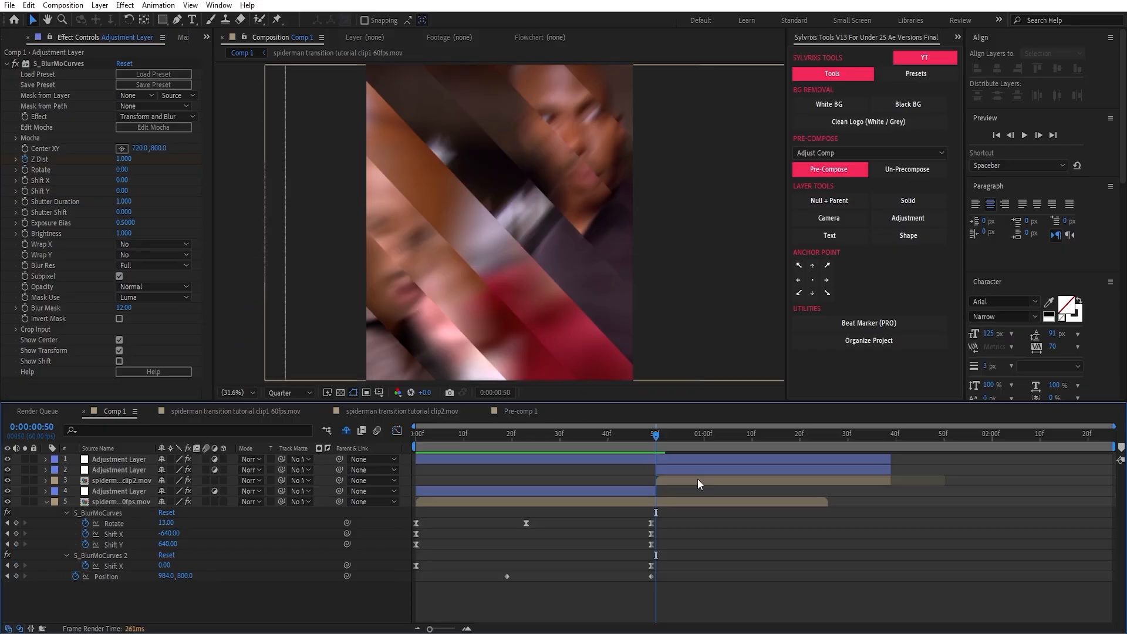
key("u")
left_click_drag(165, 501, 171, 501)
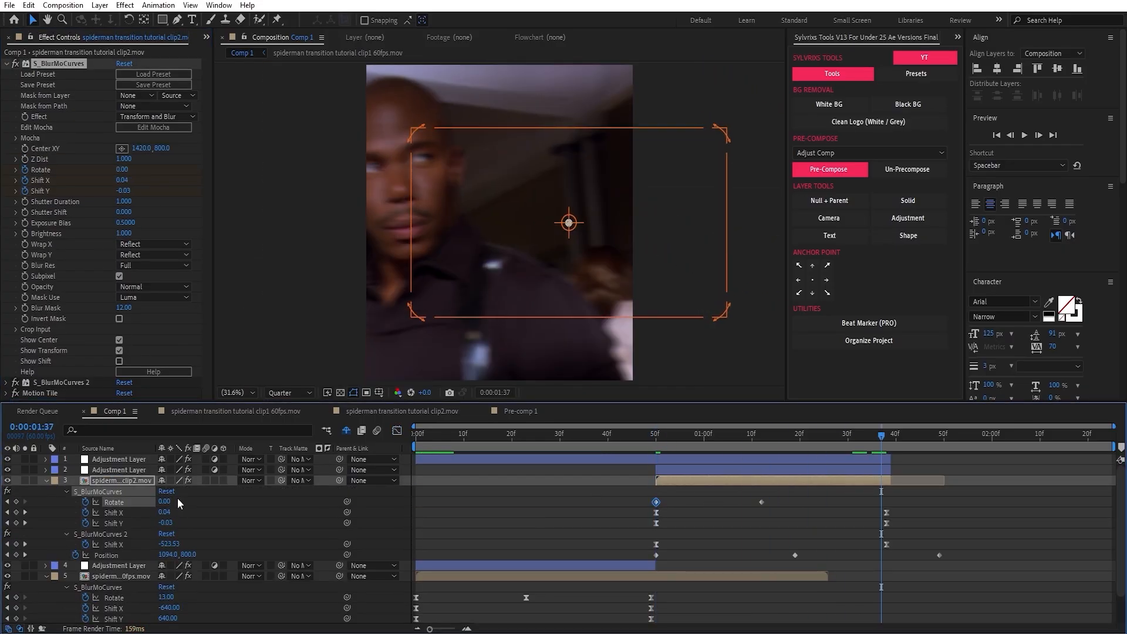
key("space")
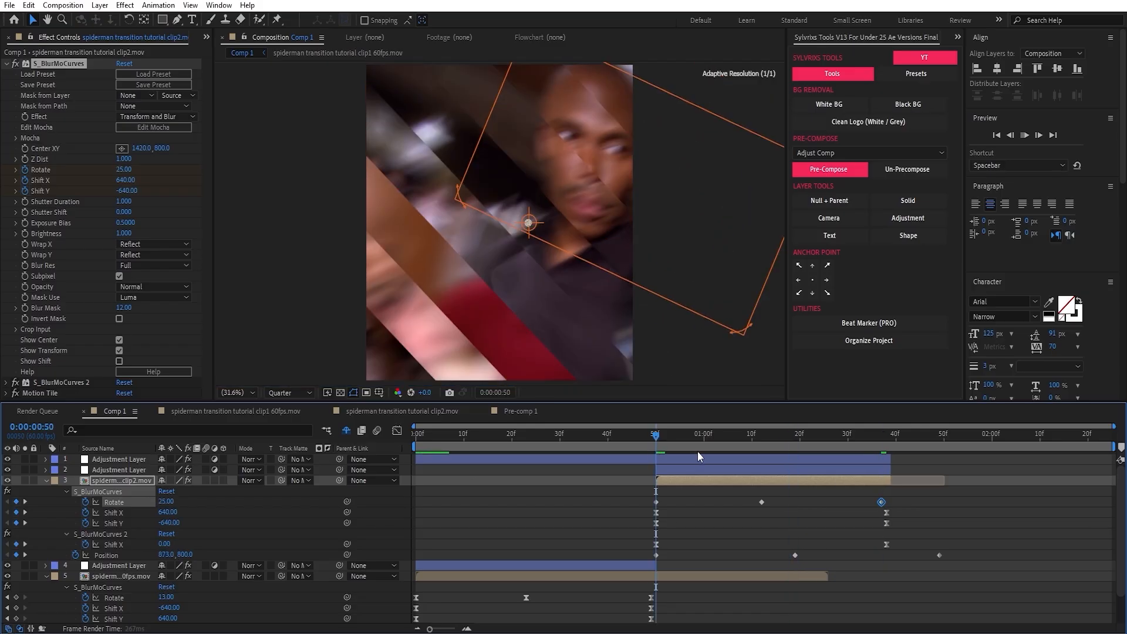
Step: Try a Rotate value of -25 on clip2's 0:00:00:50 keyframe and preview the transition from the start
left_click(655, 437)
double_click(655, 503)
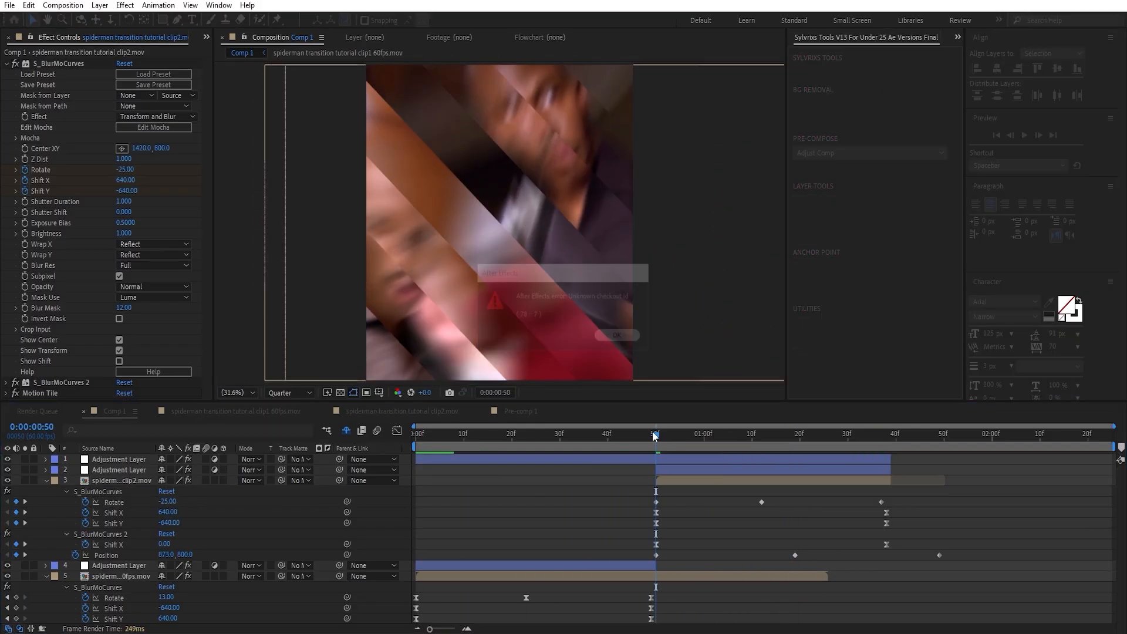
type("-25")
key("Return")
left_click(554, 496)
key("Home")
key("space")
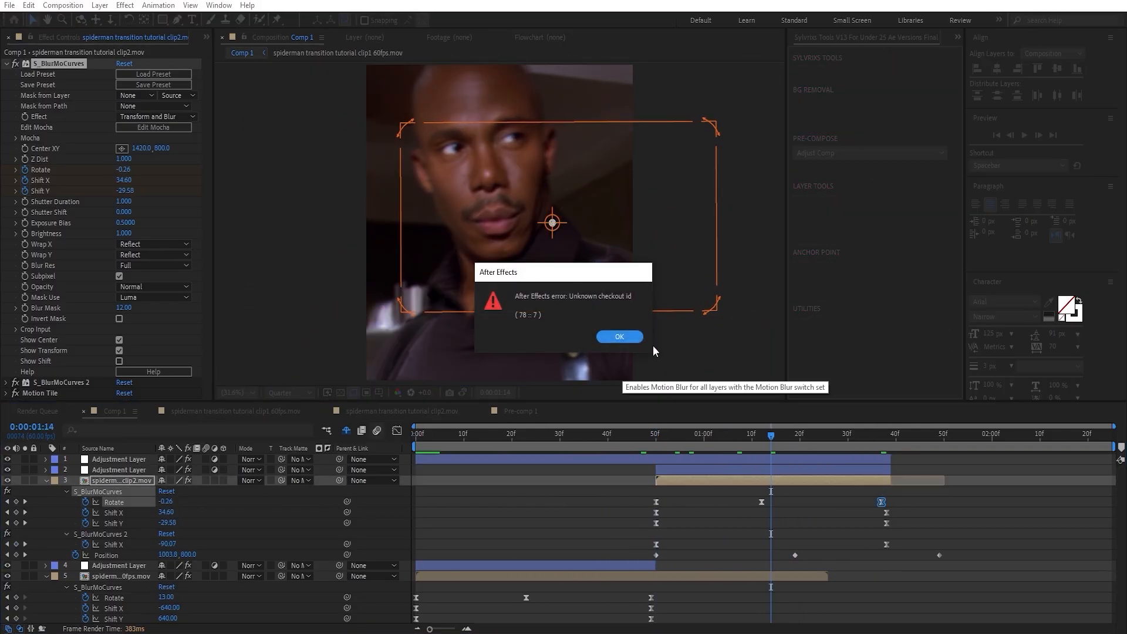
Step: Dismiss the error dialog and shape clip2's Rotate curve to be steep at both ends and gentle through the middle
key("Return")
key("shift+F3")
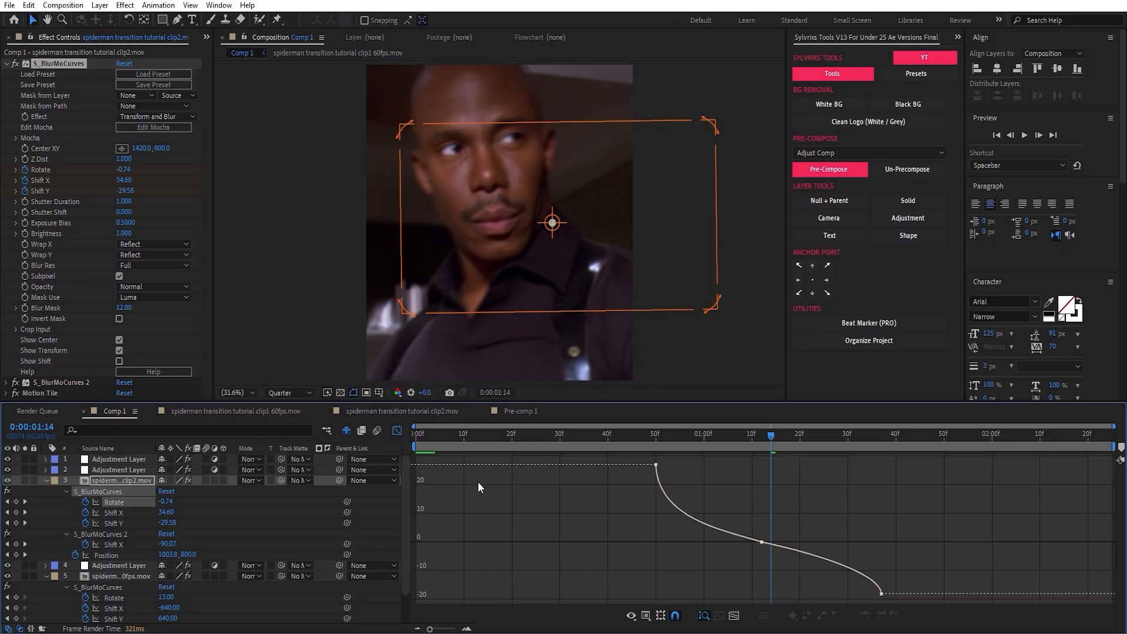
Step: Return to the layer timeline and preview the transition from the start to check the new rotation curves
key("shift+F3")
key("Home")
key("space")
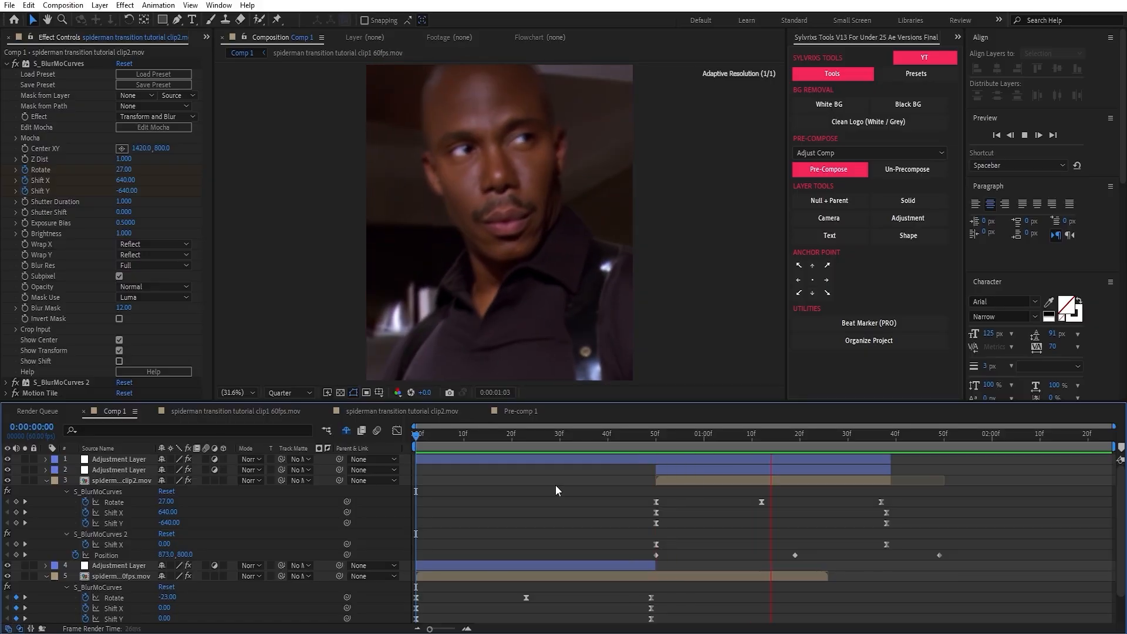
key("space")
key("space")
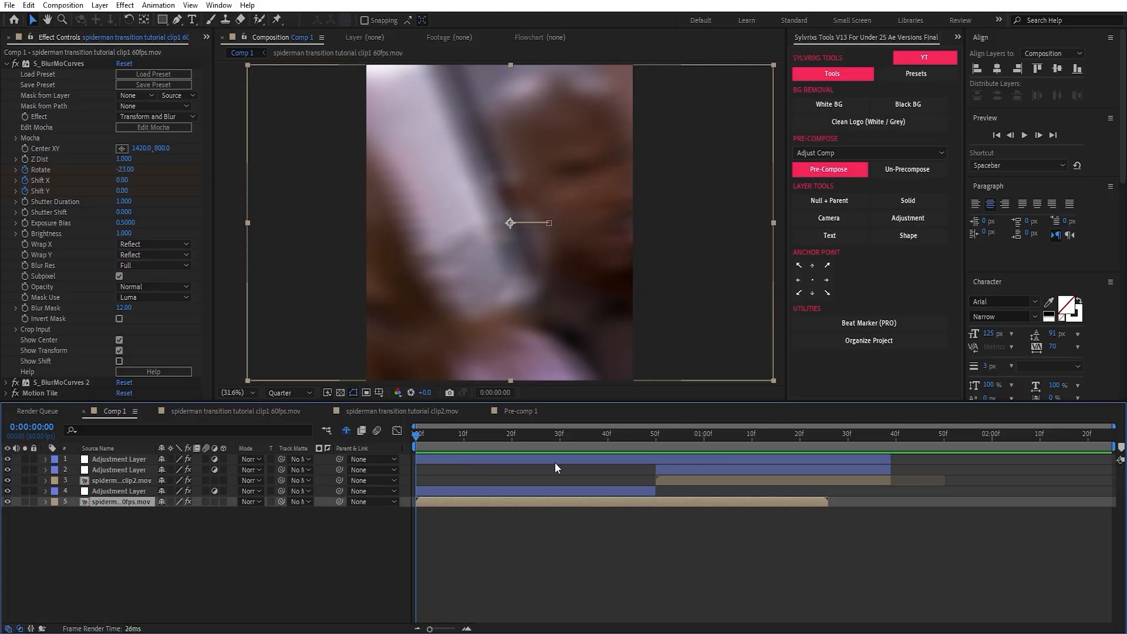
Step: Pre-compose all five layers in Comp 1 and add a new adjustment layer above the pre-comp
key("ctrl+a")
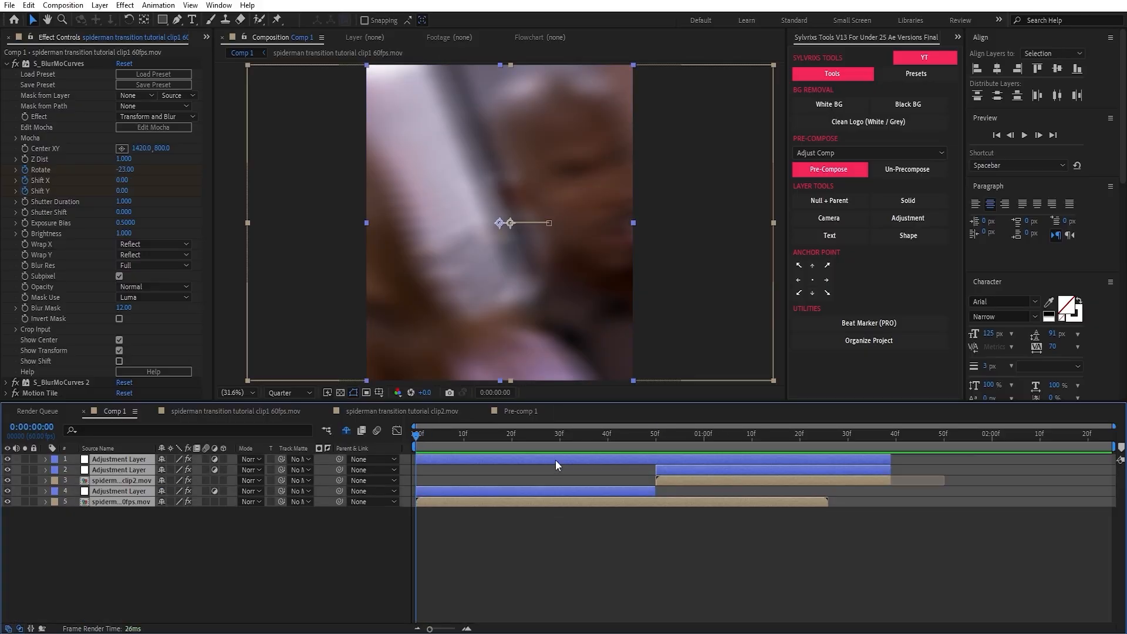
right_click(555, 460)
left_click(603, 381)
left_click(583, 490)
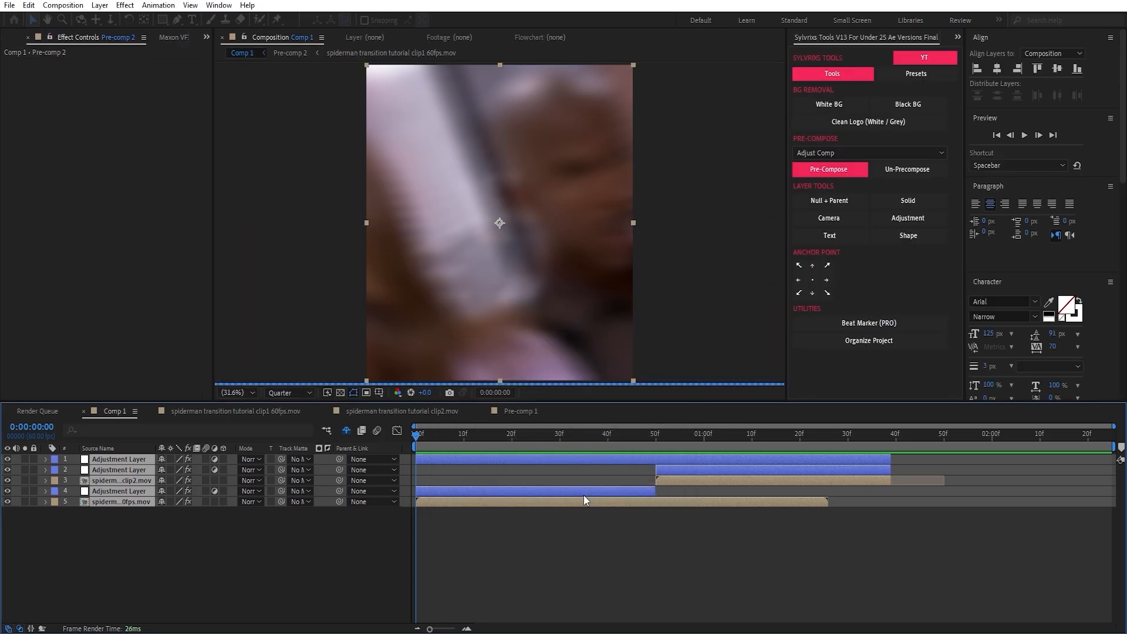
left_click(898, 218)
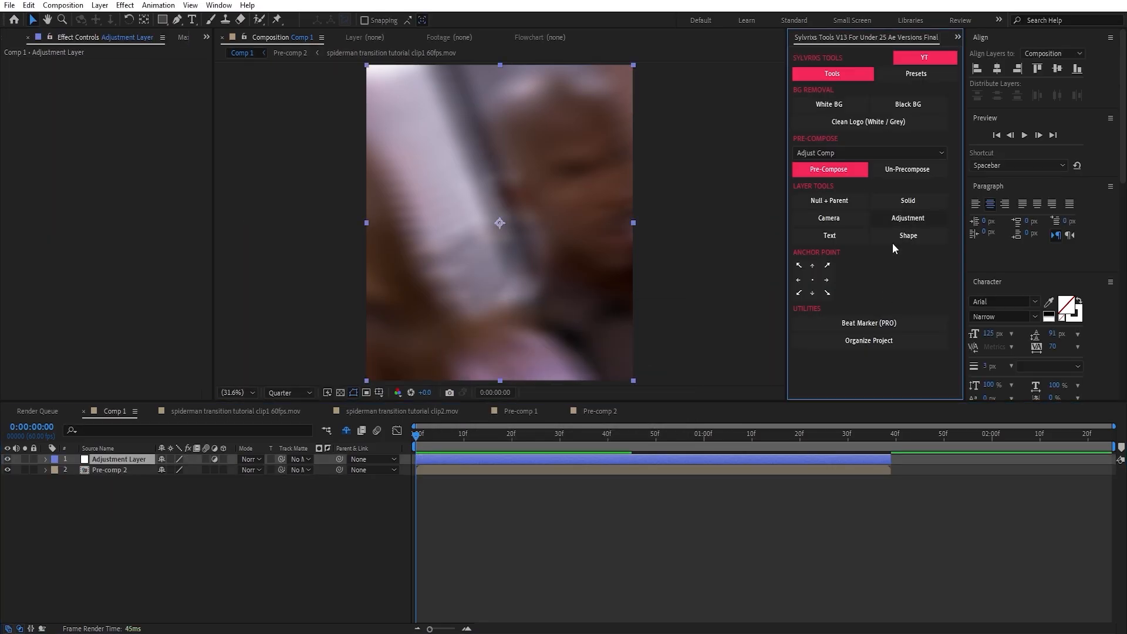
Step: Apply S_Shake to the new adjustment layer and set its Frequency to 12
key("space")
left_click(628, 461)
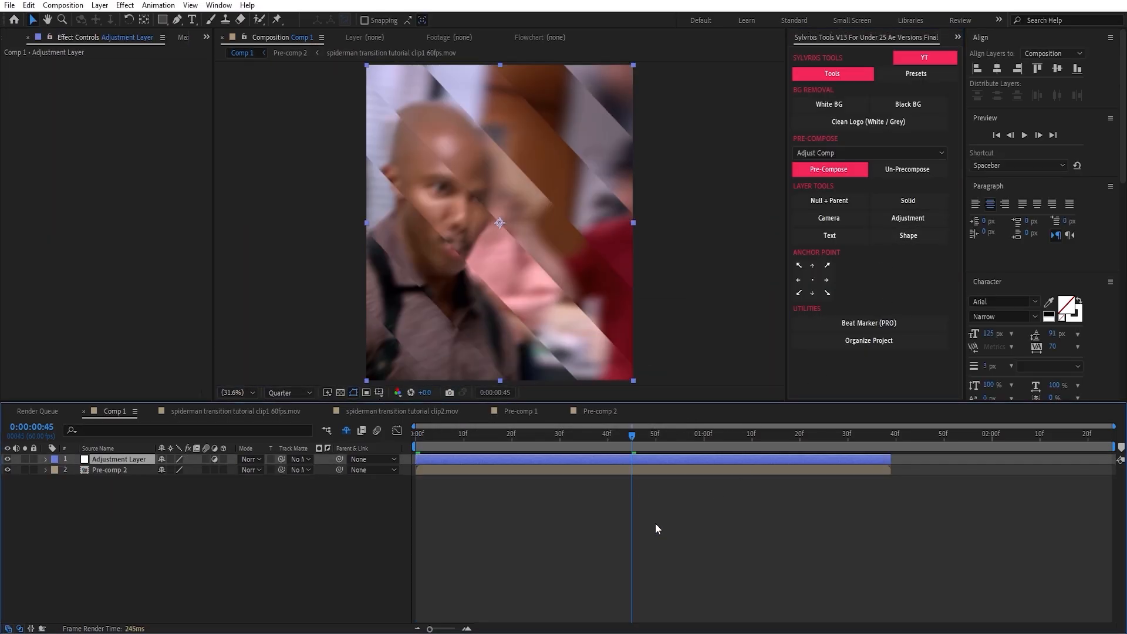
key("ctrl+space")
type("s_sha")
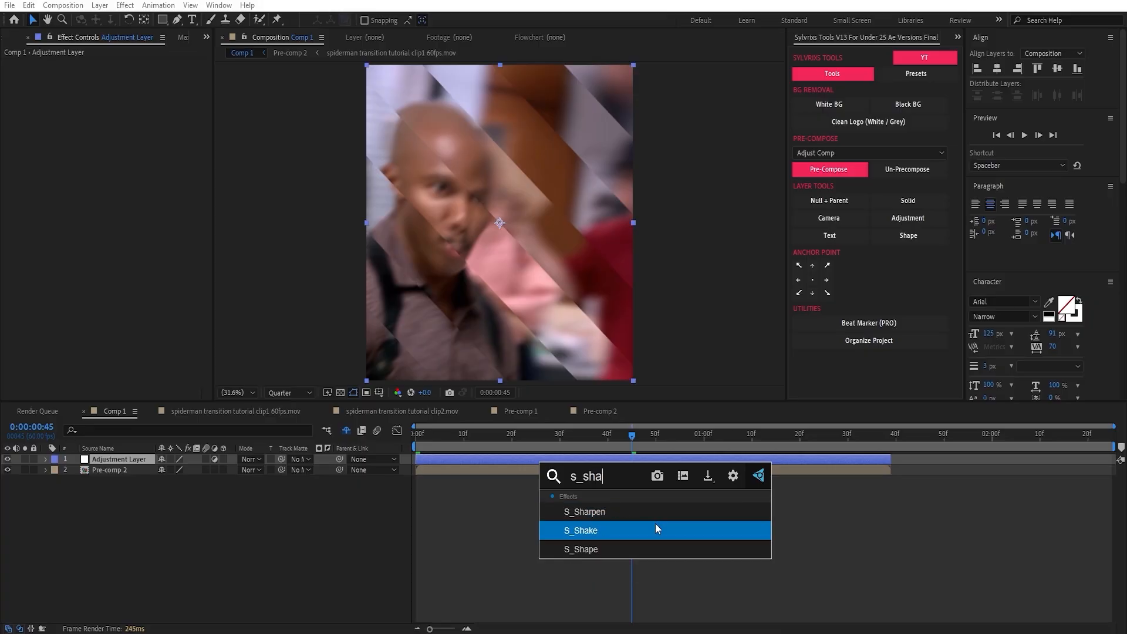
left_click(656, 528)
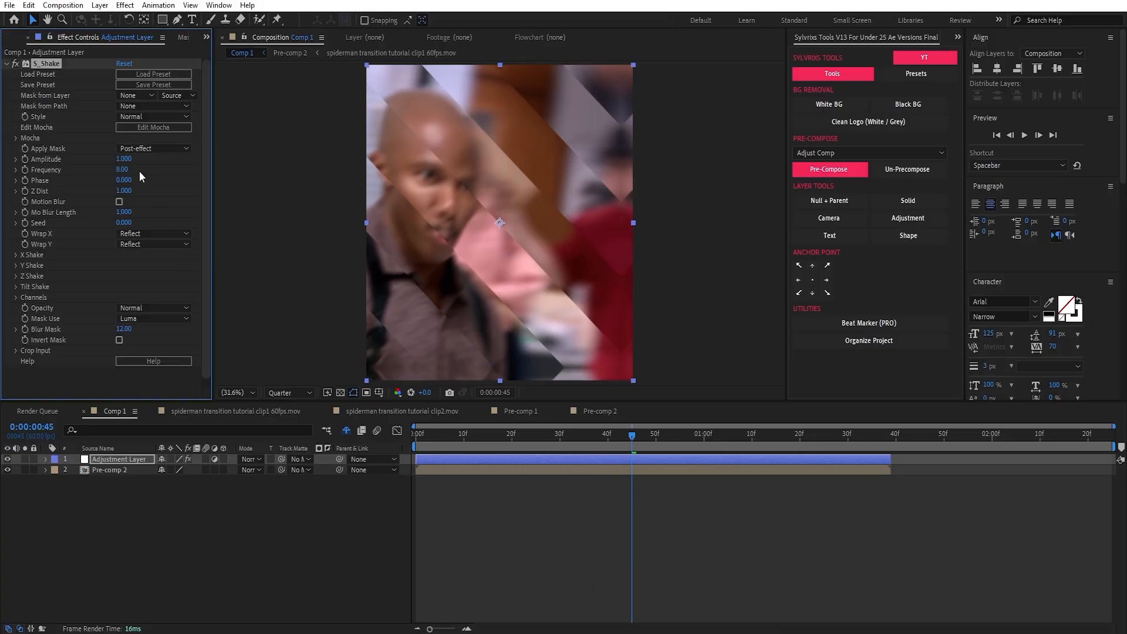
type("12")
key("Return")
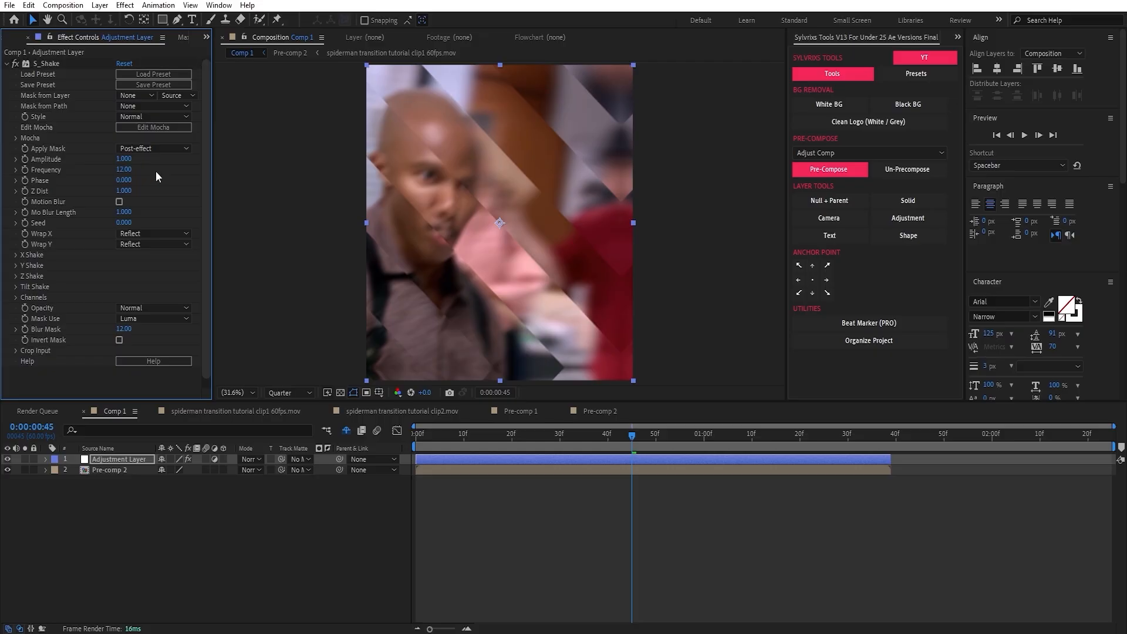
Step: Keyframe S_Shake's Amplitude at 1.000 on 0:00:00:50 and at 0 on 0:00:00:04
left_click(641, 439)
left_click_drag(642, 441, 655, 446)
left_click(24, 159)
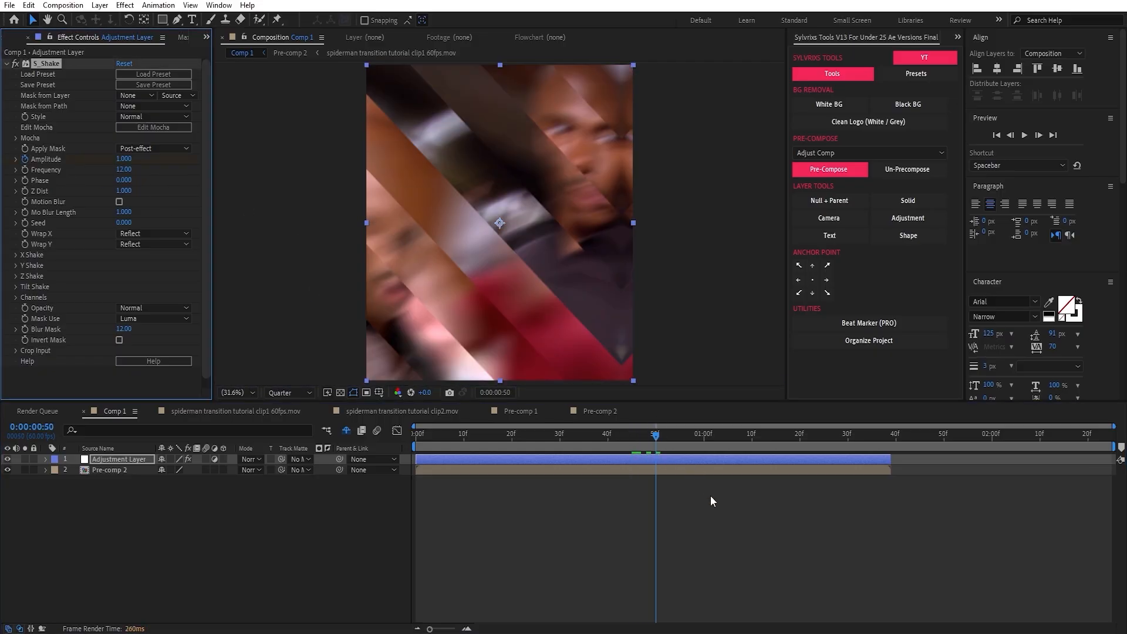
key("u")
left_click_drag(617, 430, 435, 447)
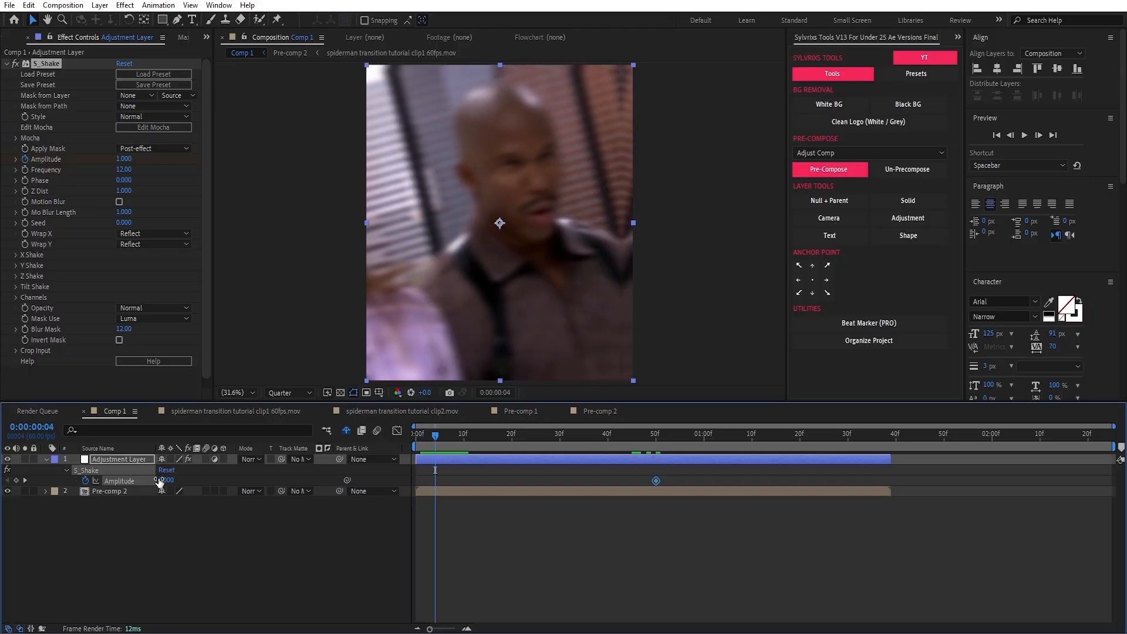
left_click(164, 480)
type("0")
left_click(719, 560)
Step: Copy the zero Amplitude keyframe at 0:00:00:04 to 0:00:01:34
left_click(435, 481)
key("ctrl+c")
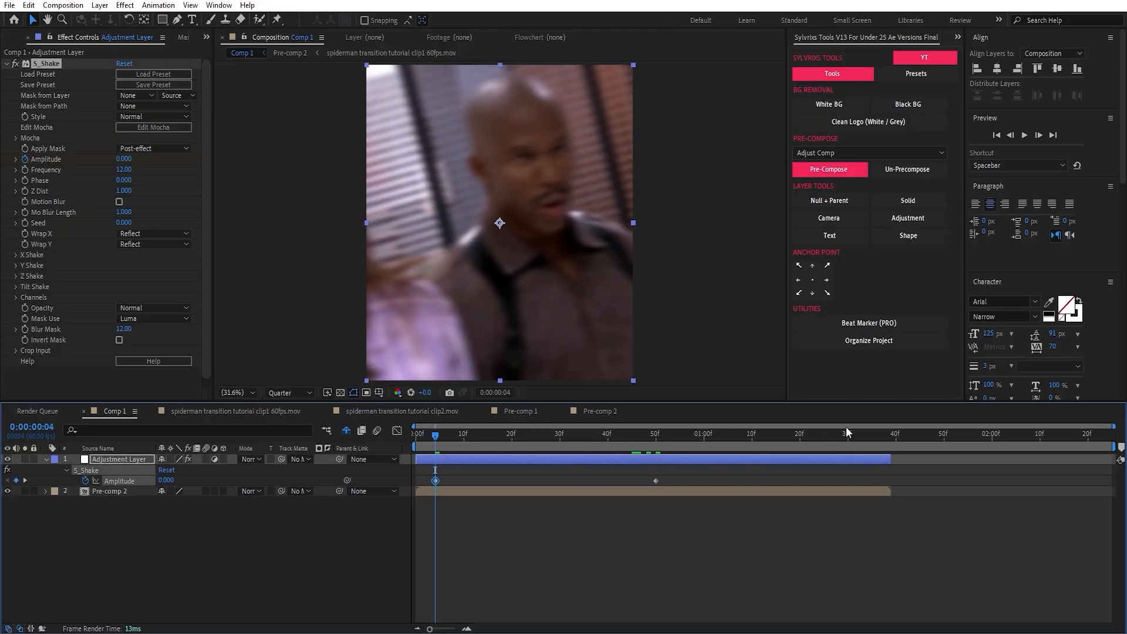
left_click_drag(861, 436, 456, 485)
key("ctrl+v")
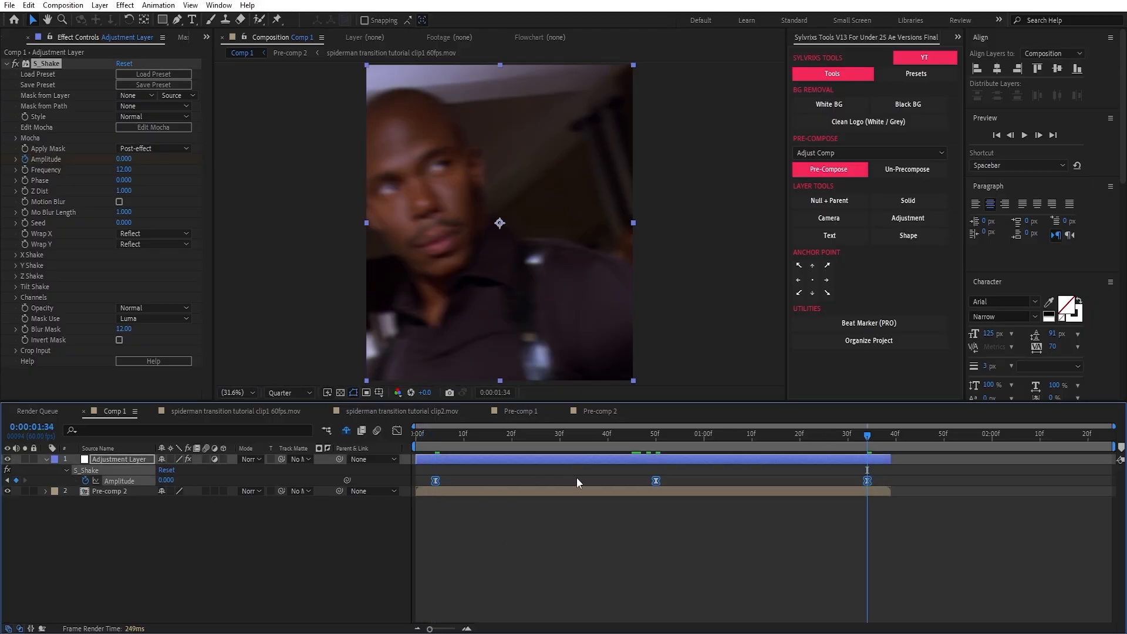
Step: Easy-ease the three Amplitude keyframes and shape their curve into a sharp peak at 0:00:00:50 with long, flat ends
key("F9")
left_click(396, 430)
left_click_drag(688, 490, 645, 528)
left_click_drag(509, 594, 557, 593)
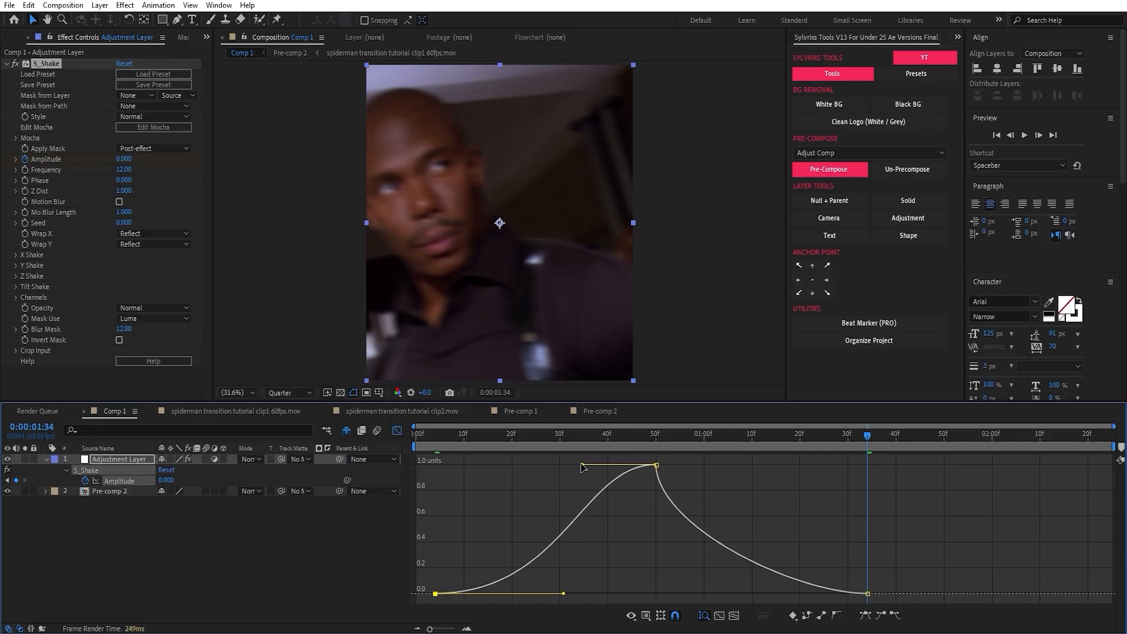
left_click_drag(583, 465, 652, 467)
left_click_drag(553, 594, 625, 593)
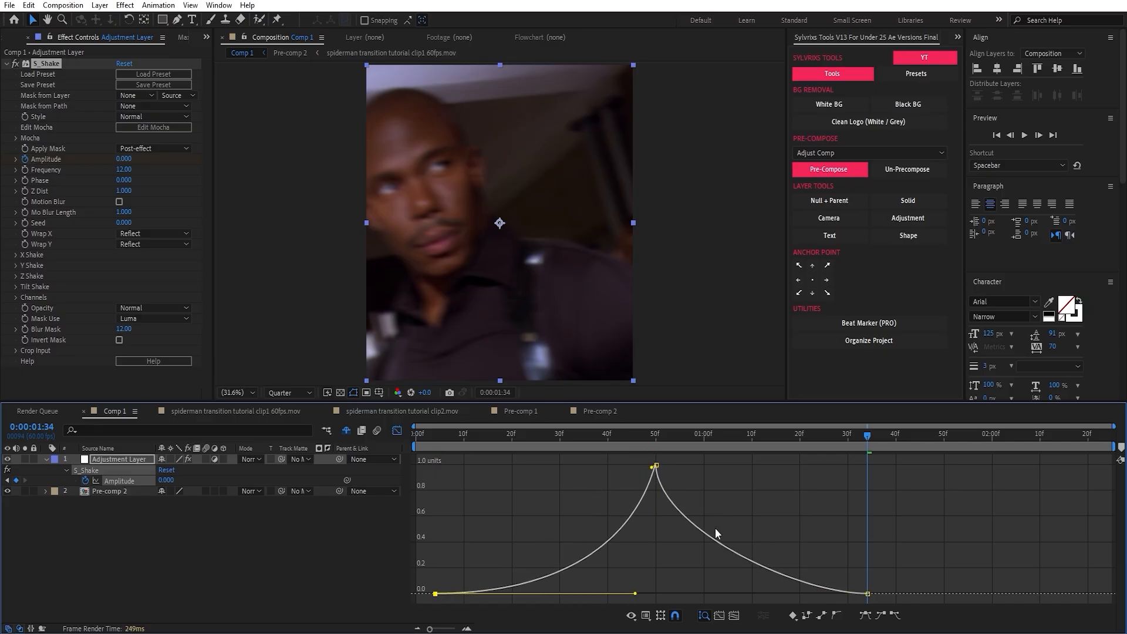
left_click(868, 593)
left_click_drag(813, 597, 767, 599)
left_click_drag(766, 594, 709, 595)
left_click(619, 335)
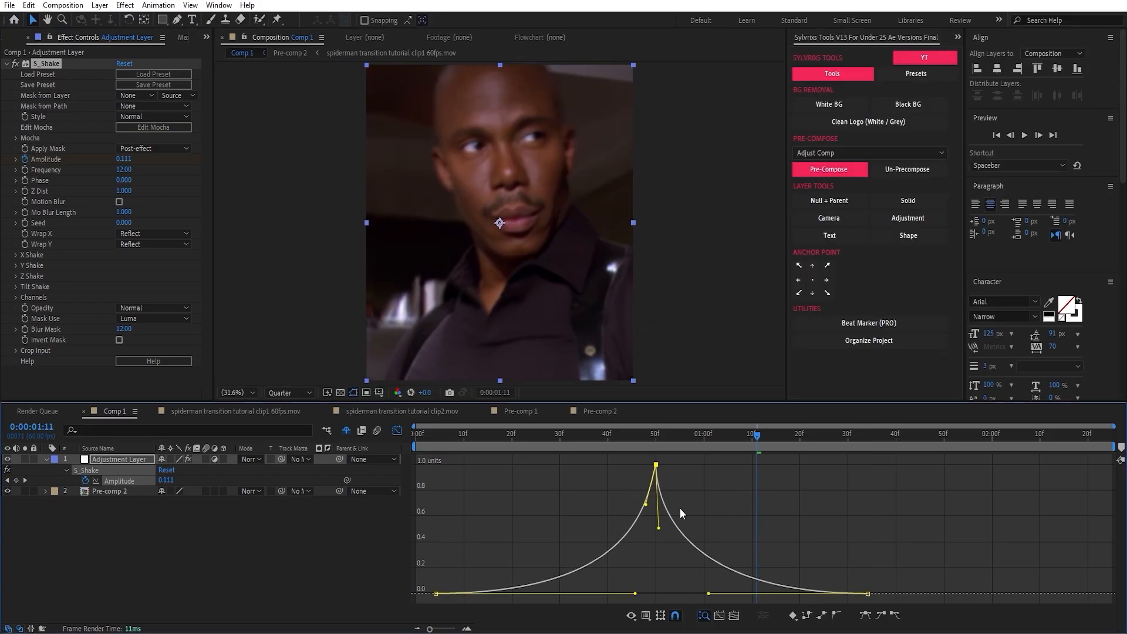
Step: Return to the layer timeline and preview the shake from the start of the composition
key("shift+F3")
key("Home")
key("space")
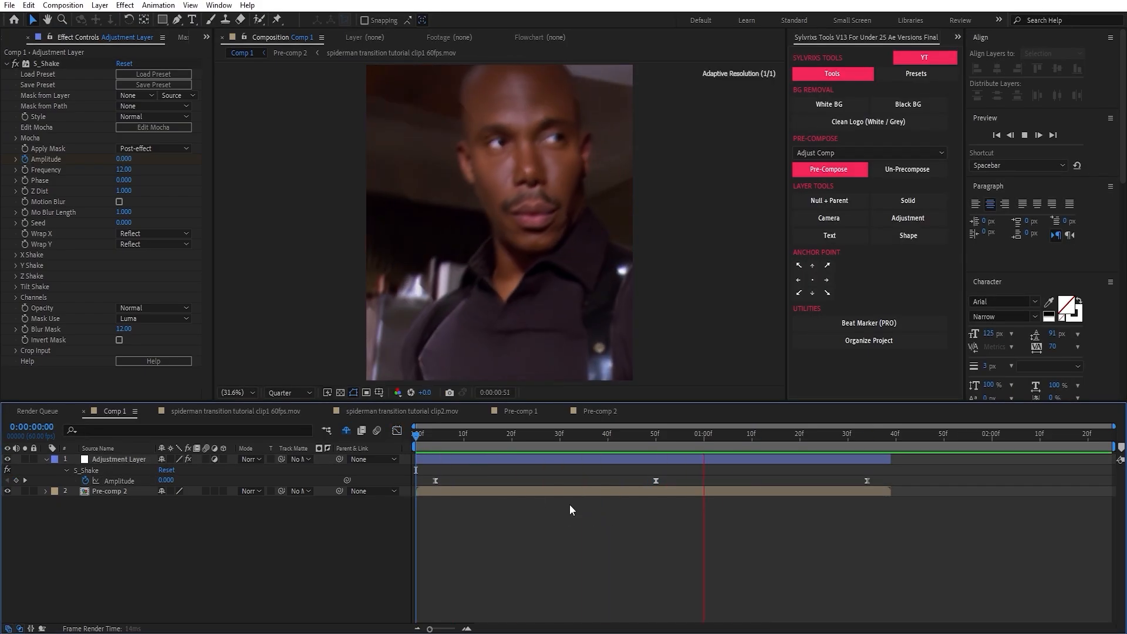
Step: Apply Brightness & Contrast to the adjustment layer and start keyframing Brightness and Contrast at 0:00:00:50
left_click(654, 440)
left_click(631, 459)
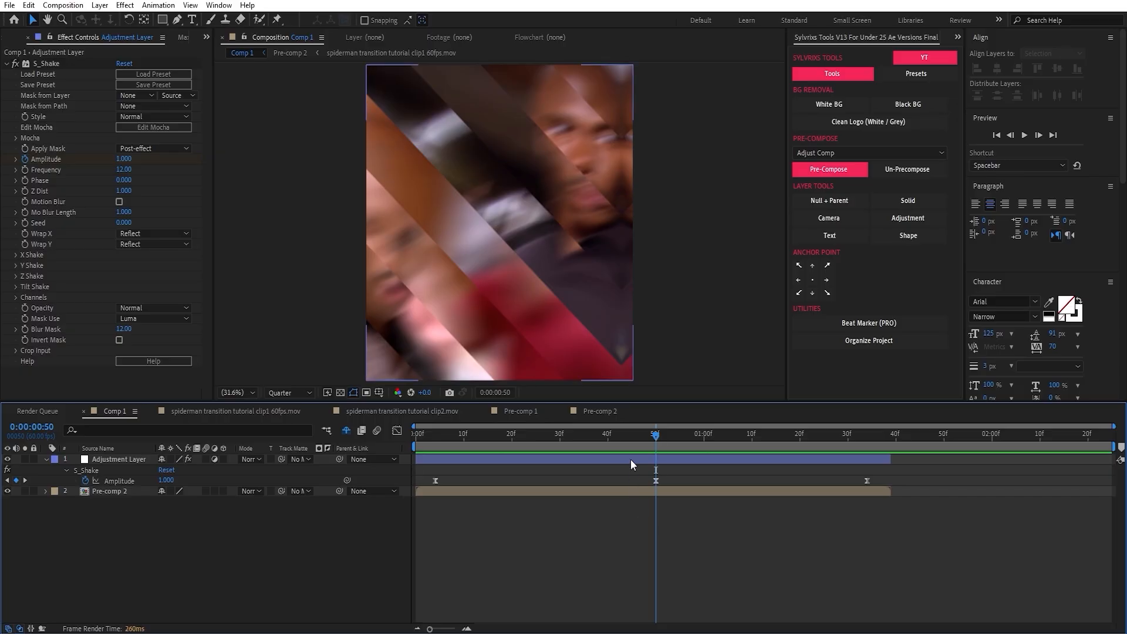
key("ctrl+space")
type("brigh")
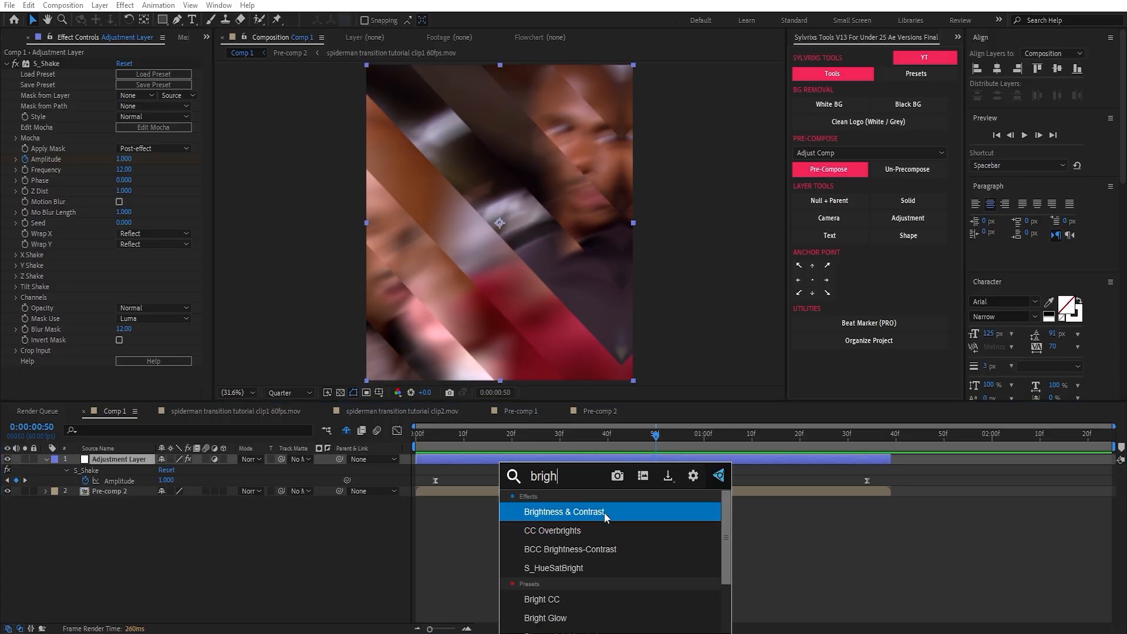
left_click(604, 513)
key("u")
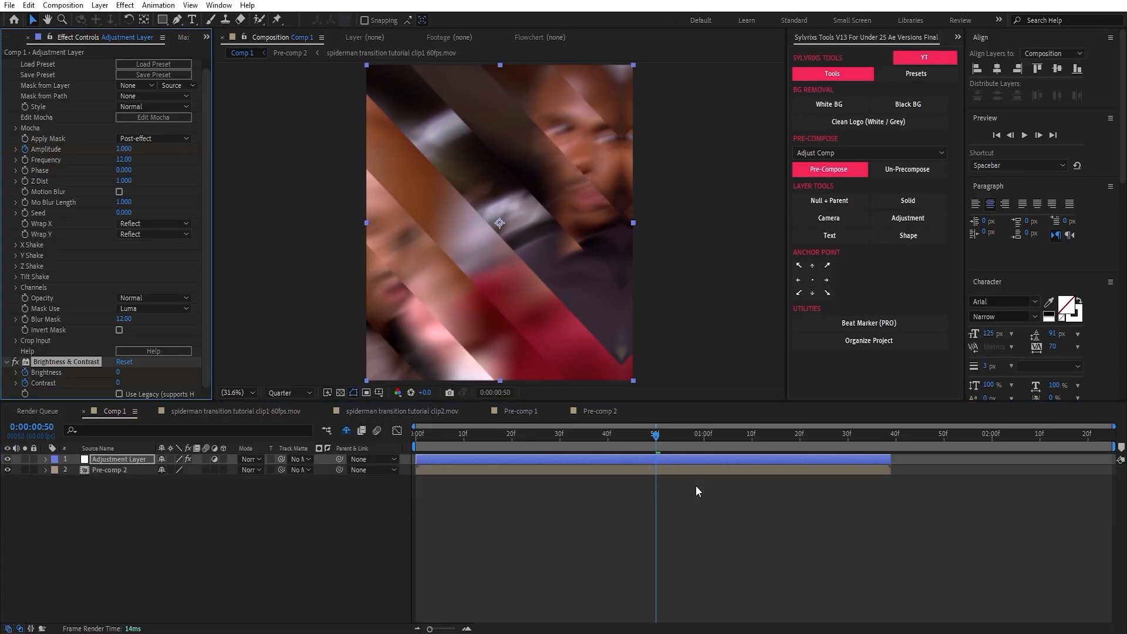
Step: Keyframe Brightness at 52 and Contrast at 45 on 0:00:00:50, with both at 0 on 0:00:00:04
key("u")
left_click_drag(655, 503, 435, 502)
left_click_drag(161, 503, 192, 517)
left_click(623, 544)
left_click_drag(454, 496, 427, 518)
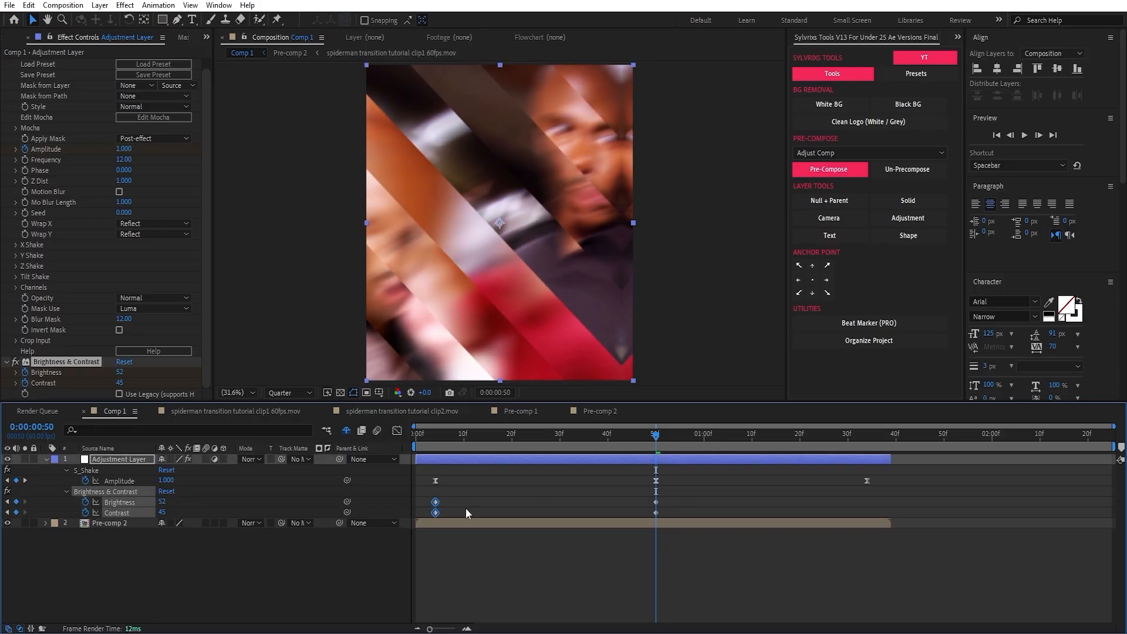
Step: Copy the zero Brightness and Contrast keyframes to 0:00:01:34 and easy-ease all keyframes of both properties
key("ctrl+c")
left_click_drag(859, 439, 868, 442)
key("ctrl+v")
left_click_drag(885, 497, 415, 515)
key("F9")
Step: Shape the Brightness curve into a sharp peak at 0:00:00:50 by steepening both sides of the middle keyframe
left_click_drag(699, 498, 648, 507)
left_click(396, 431)
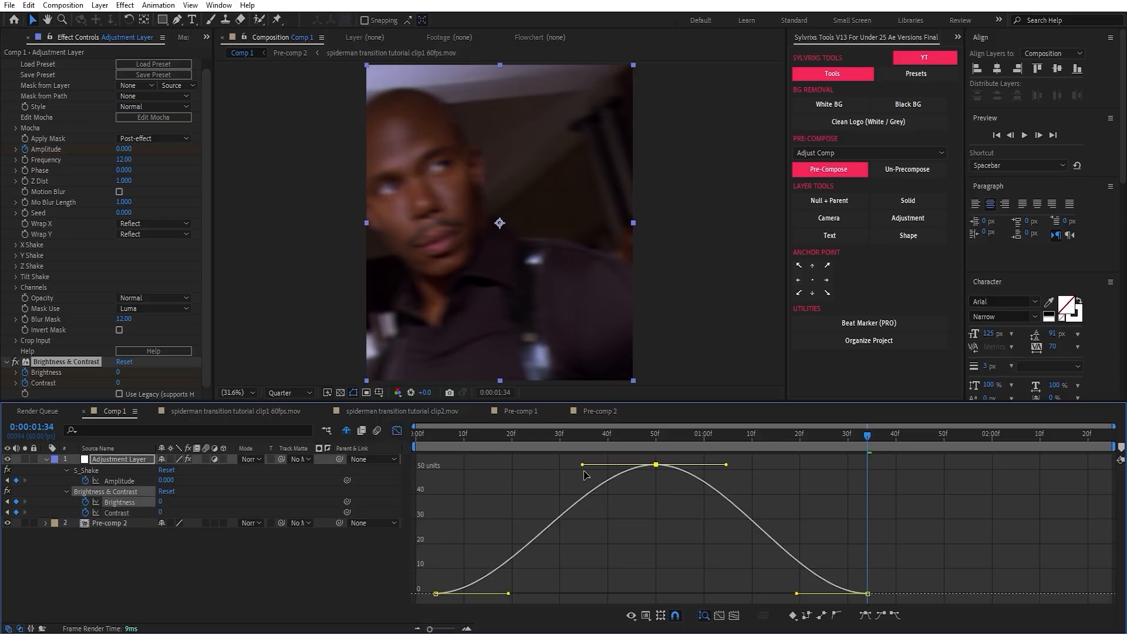
left_click_drag(583, 464, 612, 508)
left_click_drag(726, 464, 679, 544)
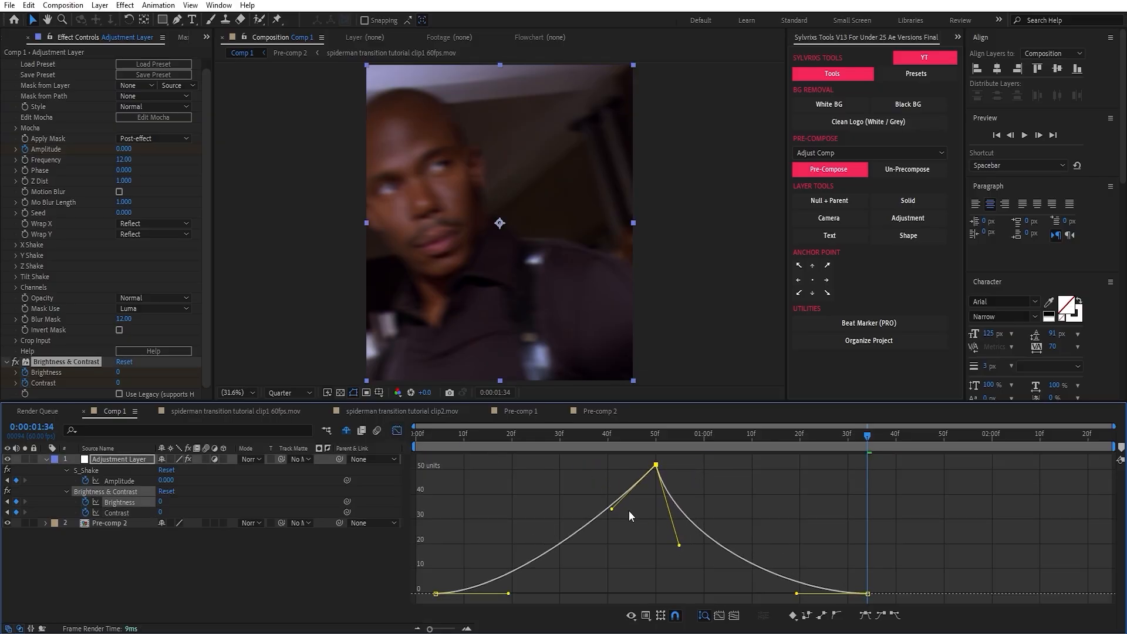
left_click_drag(612, 509, 641, 553)
left_click_drag(671, 458, 639, 488)
left_click_drag(679, 545, 647, 510)
Step: Shape the Contrast curve into a matching sharp peak at 0:00:00:50 and preview the transition from the start
left_click(396, 431)
left_click(398, 431)
left_click_drag(583, 465, 634, 549)
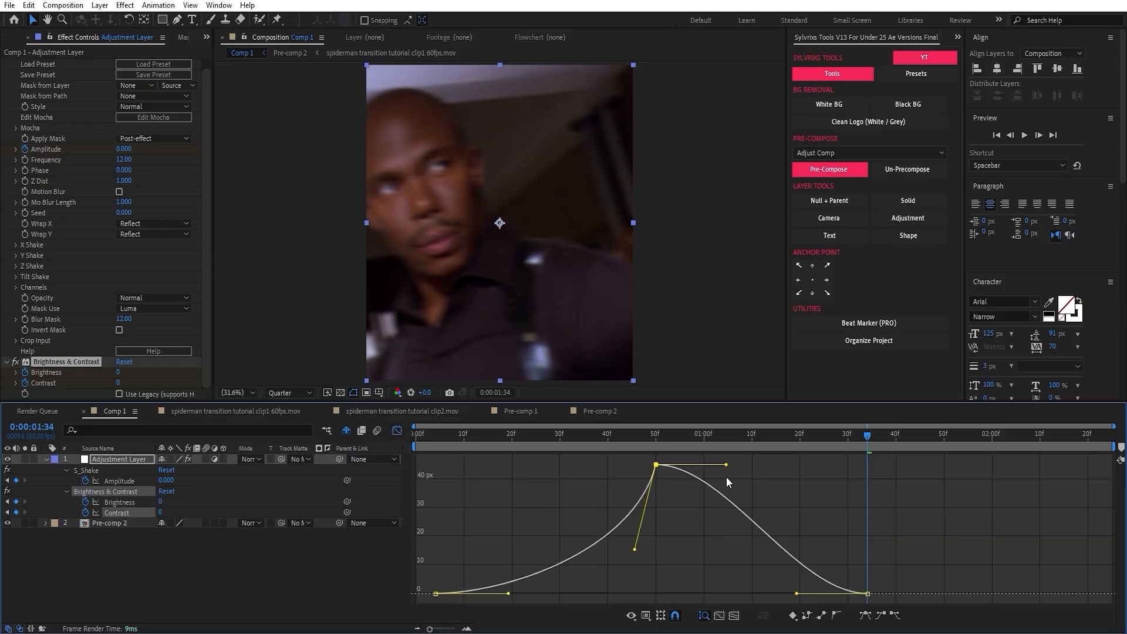
left_click_drag(726, 464, 678, 548)
left_click(397, 431)
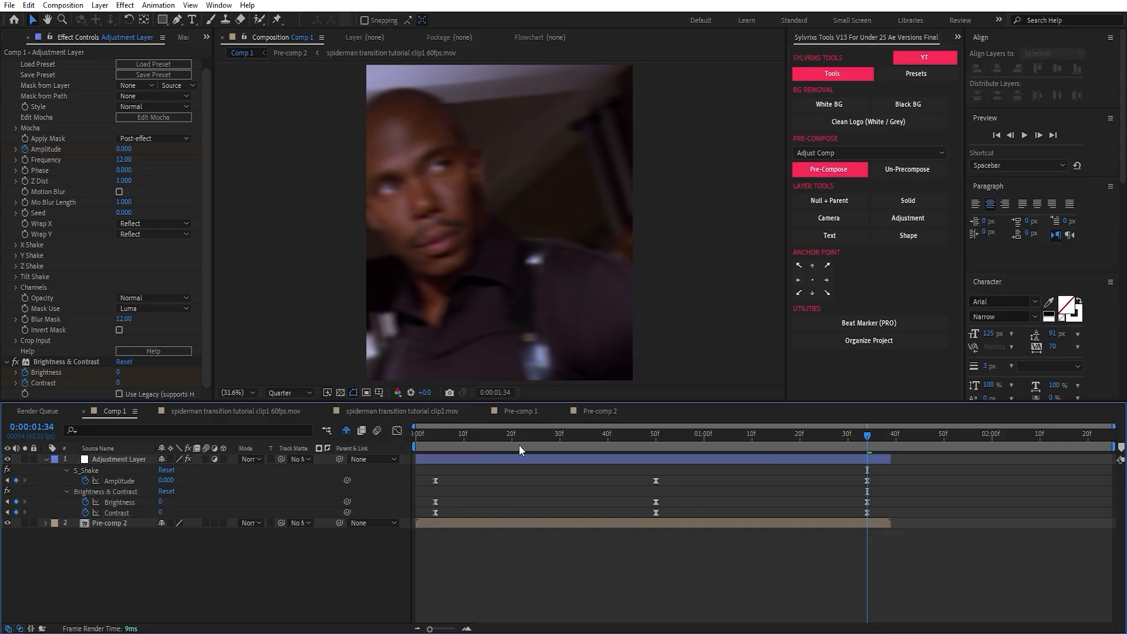
key("space")
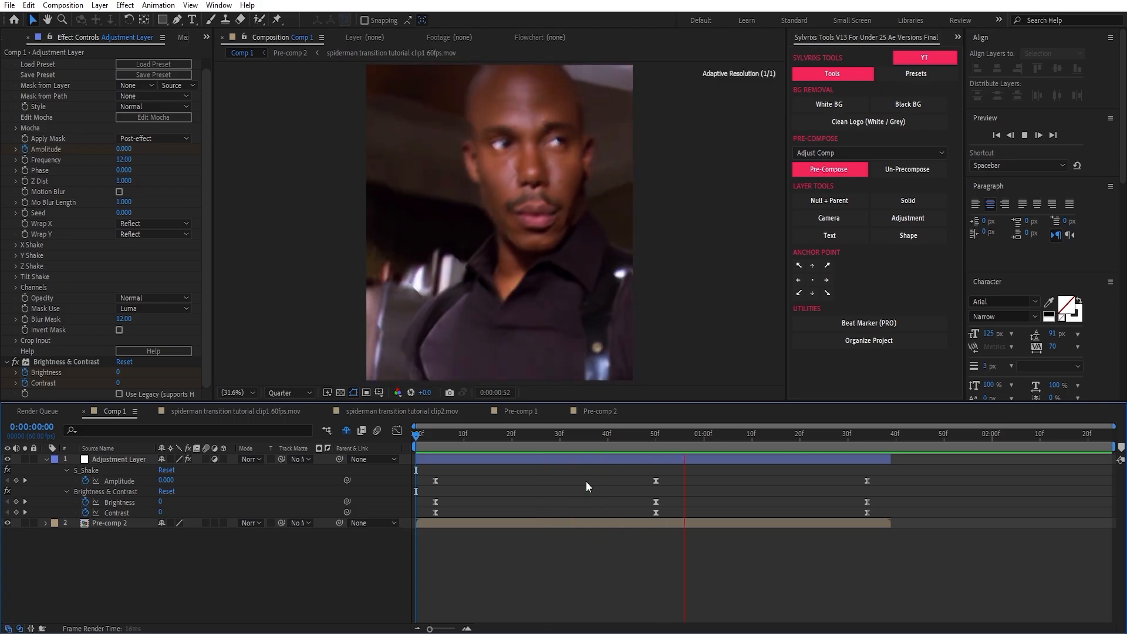